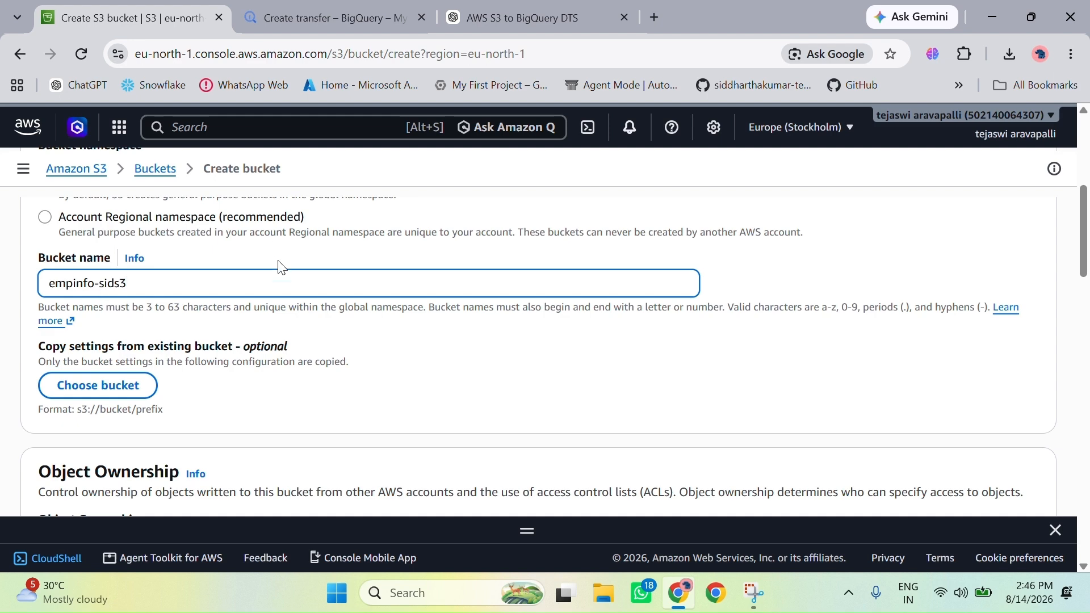
Create the S3 bucket empinfo-sids3 with the default settings, without copying settings from an existing bucket.
click(146, 384)
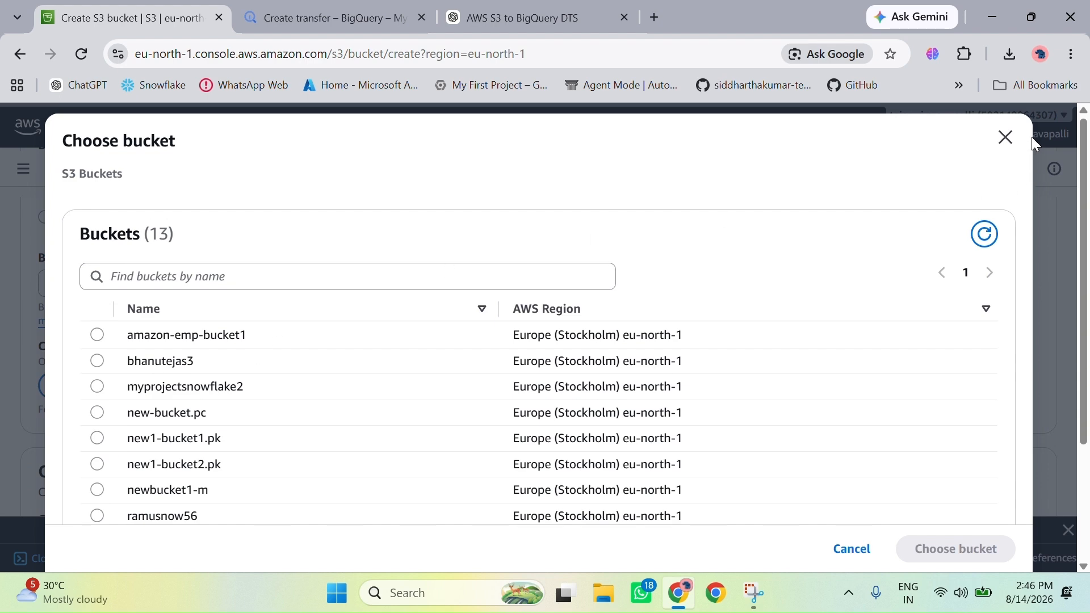
click(1006, 138)
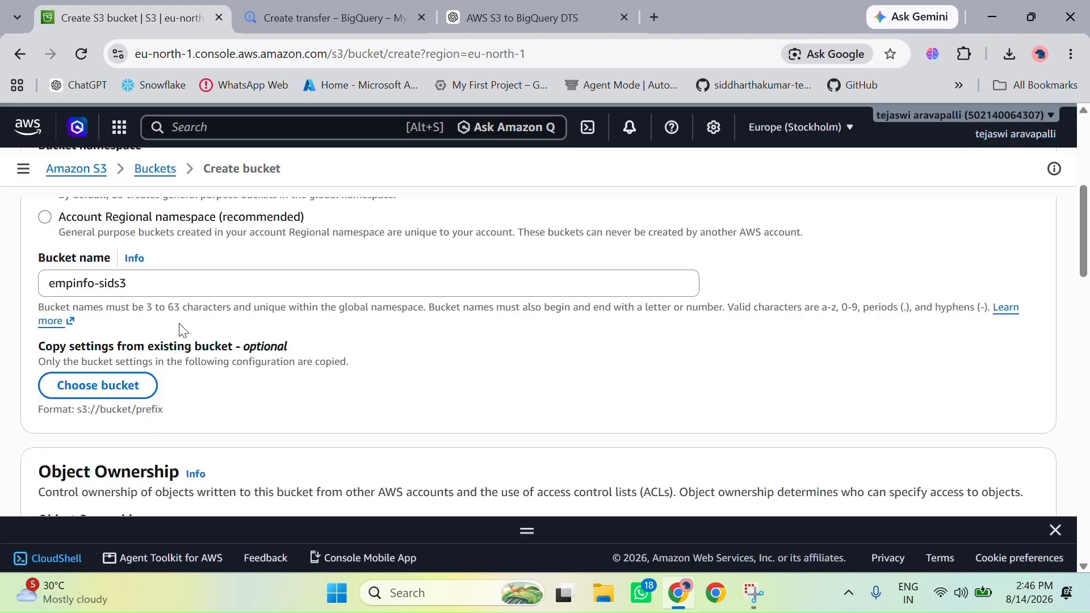
scroll(318, 360, down, 3)
scroll(182, 349, up, 3)
scroll(275, 368, down, 9)
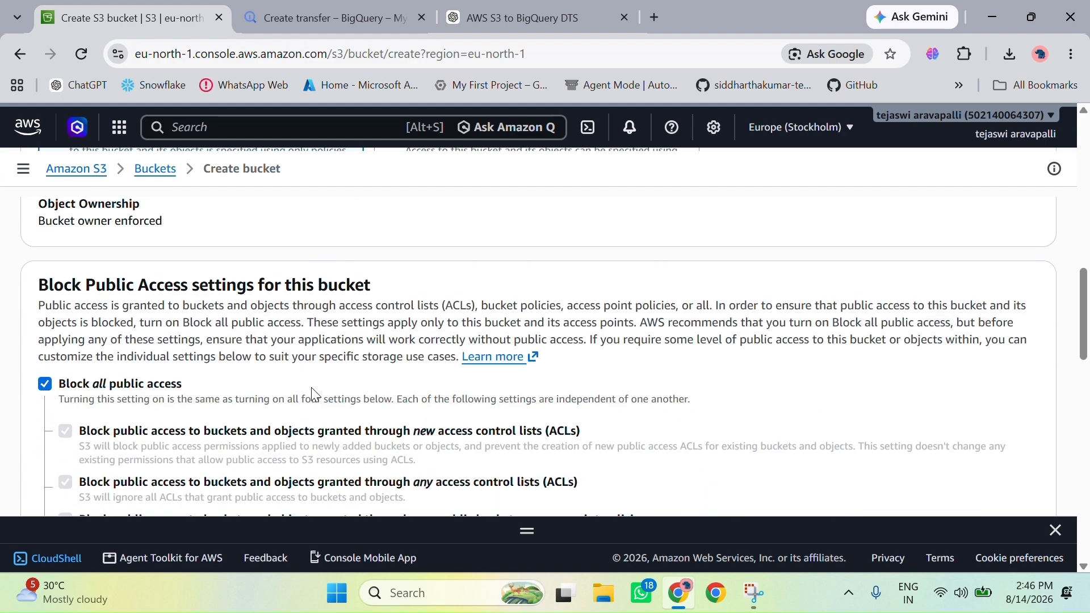
scroll(319, 399, down, 15)
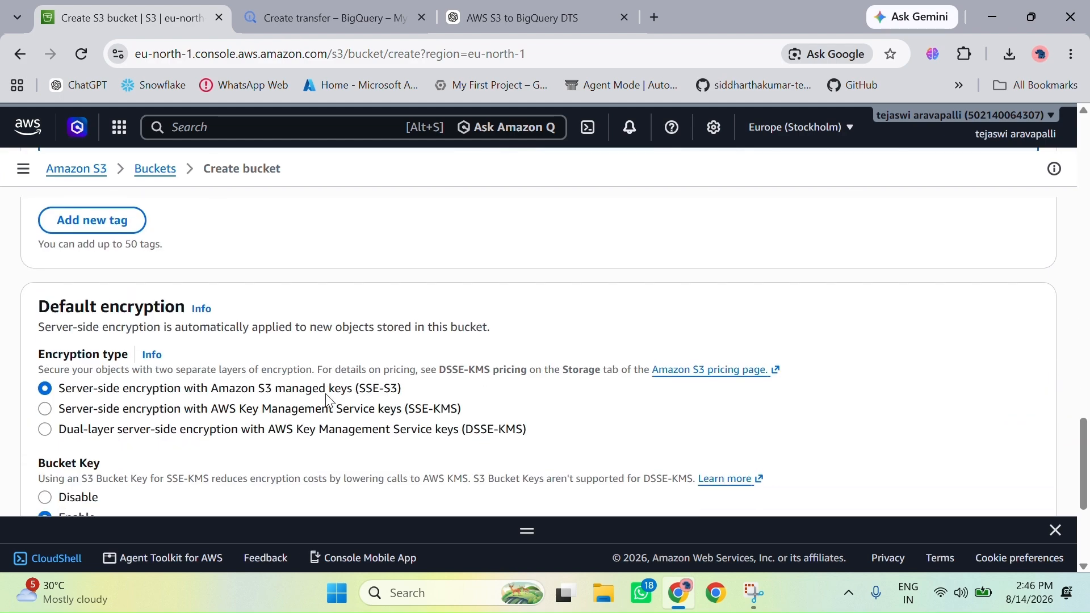
click(1032, 469)
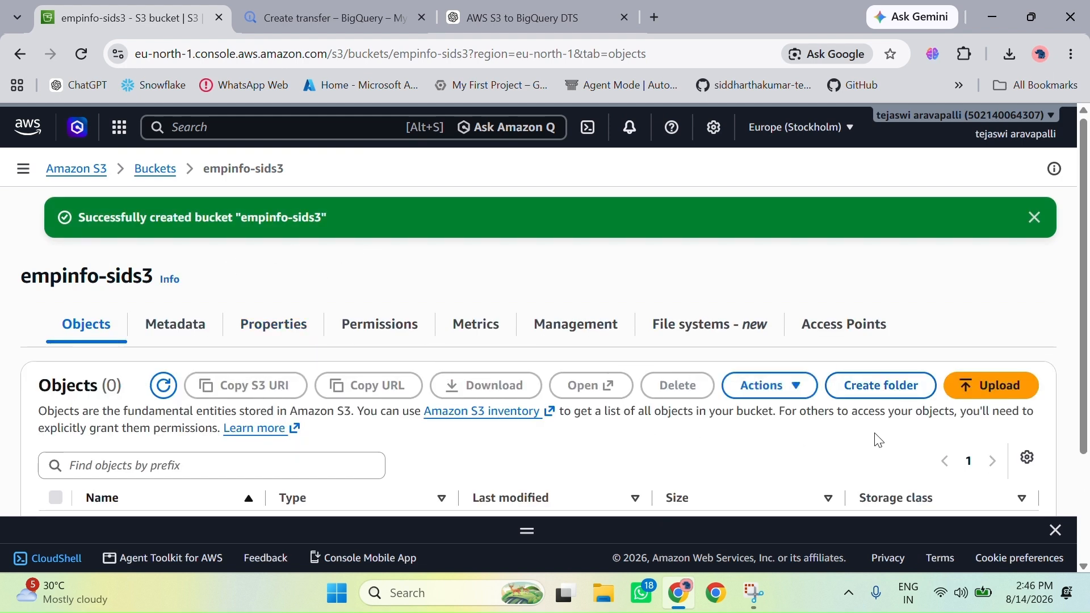
Start an upload in the empinfo-sids3 bucket and add new_employee_data.csv from the Downloads folder.
scroll(762, 401, down, 1)
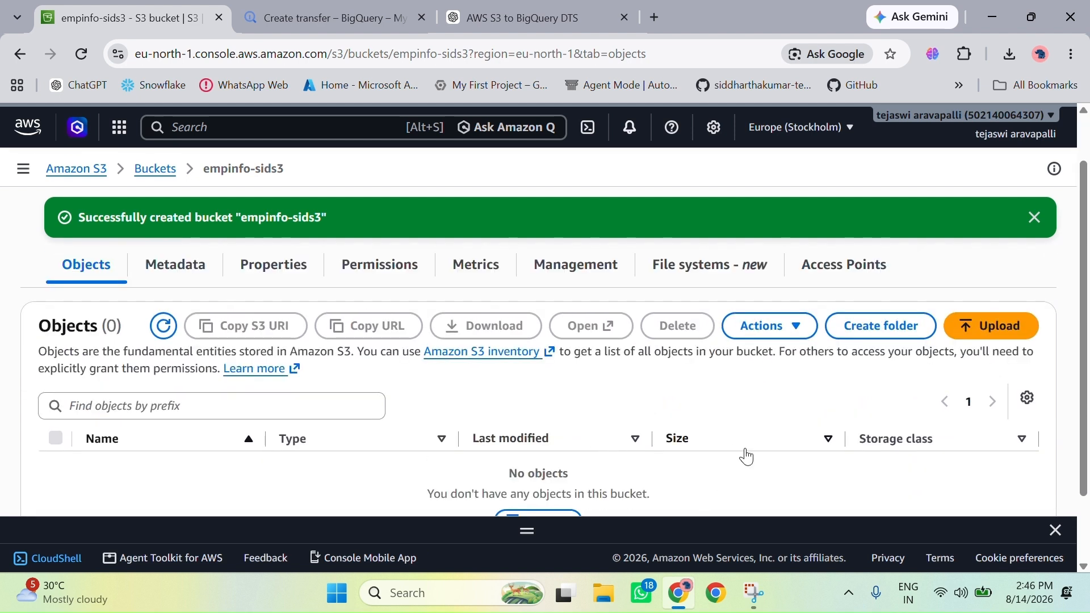
scroll(744, 453, down, 1)
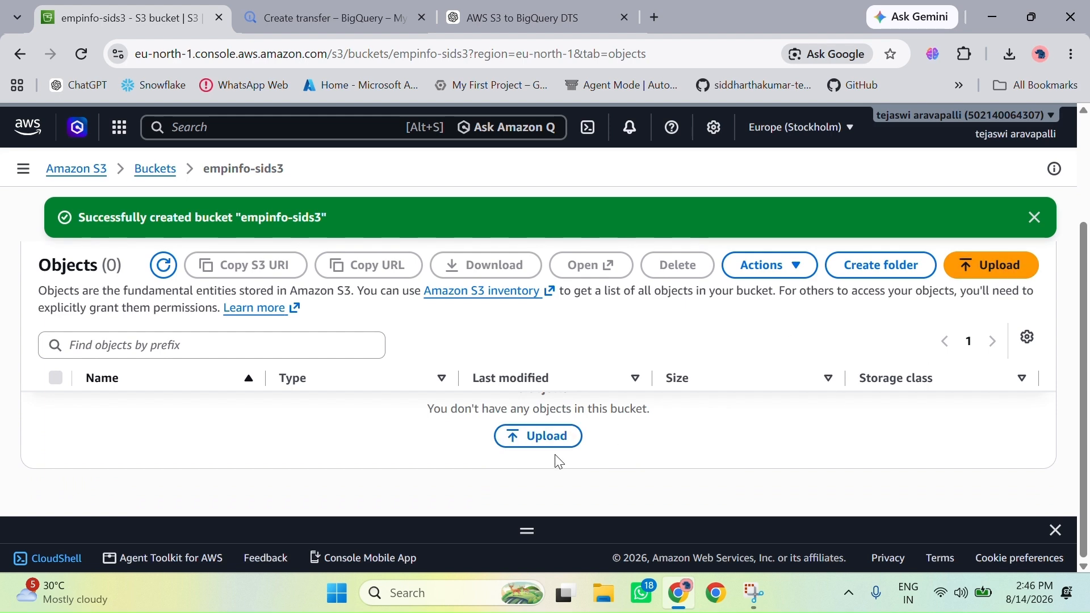
click(540, 436)
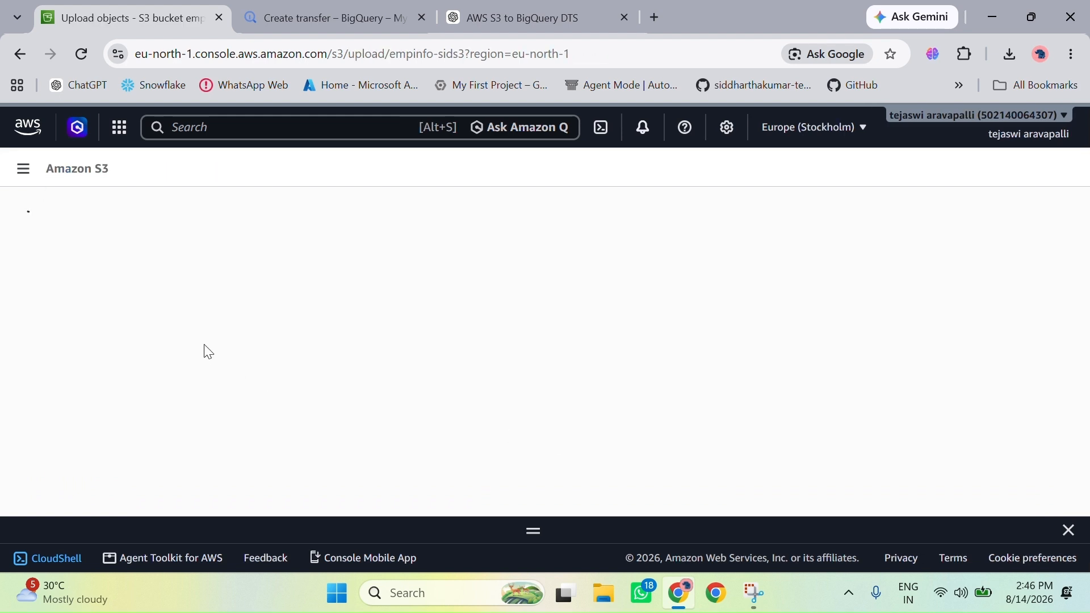
scroll(407, 364, down, 3)
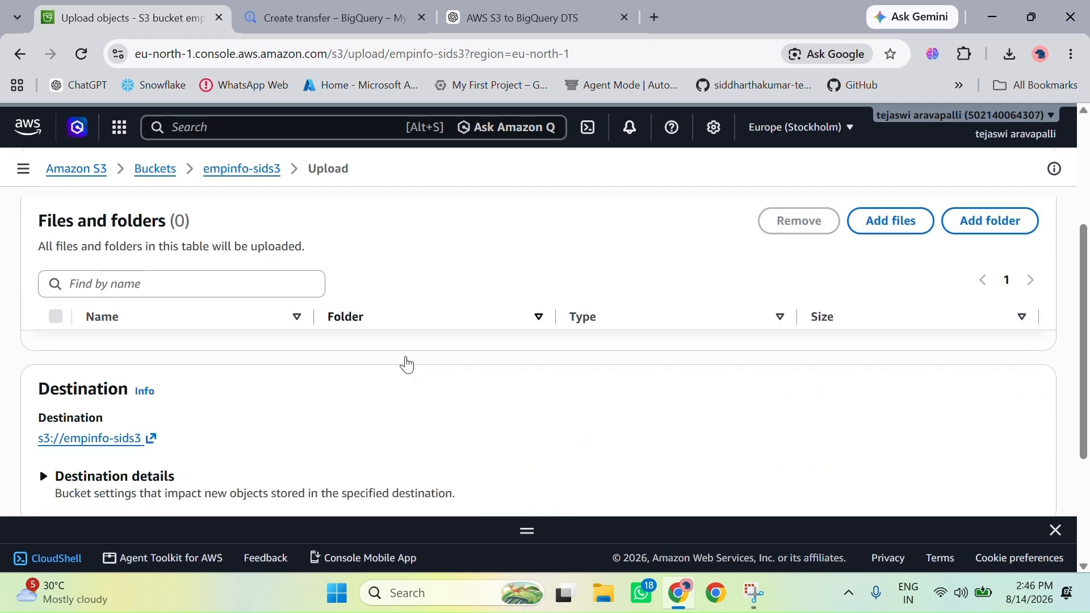
click(890, 225)
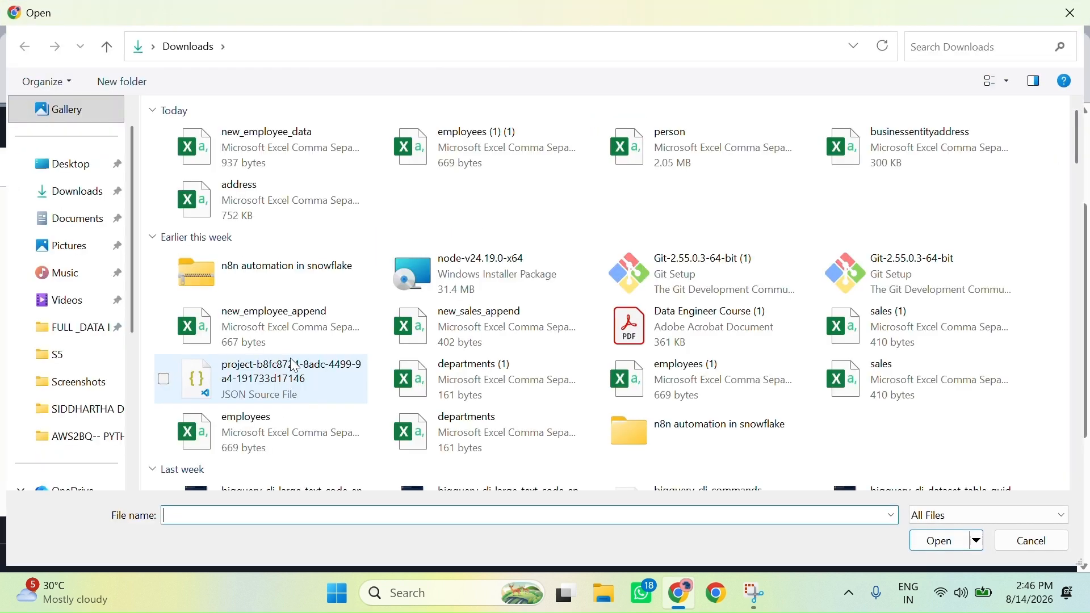
click(256, 146)
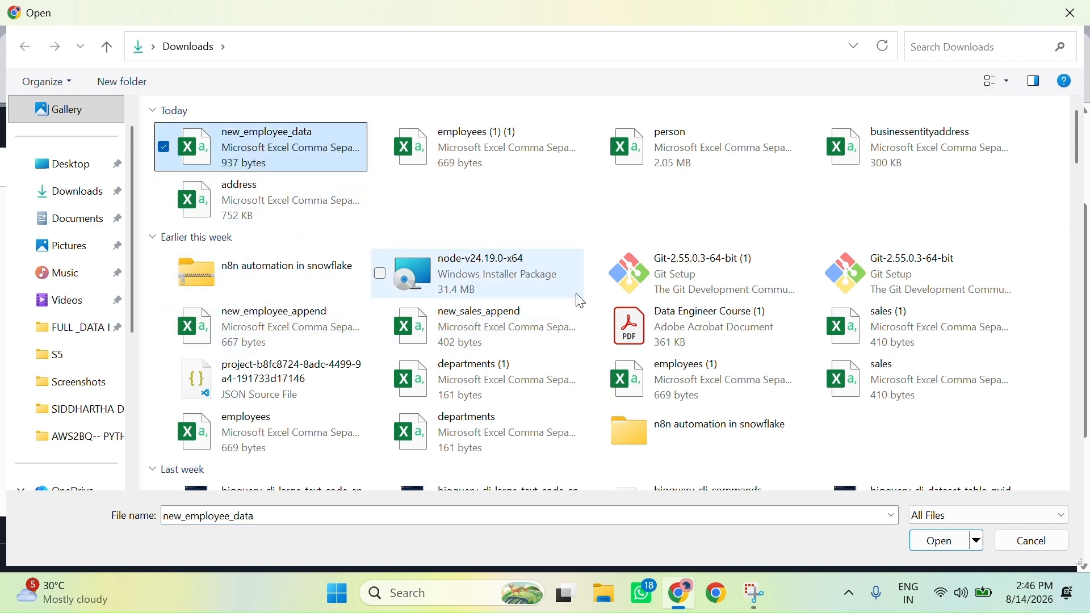
click(943, 542)
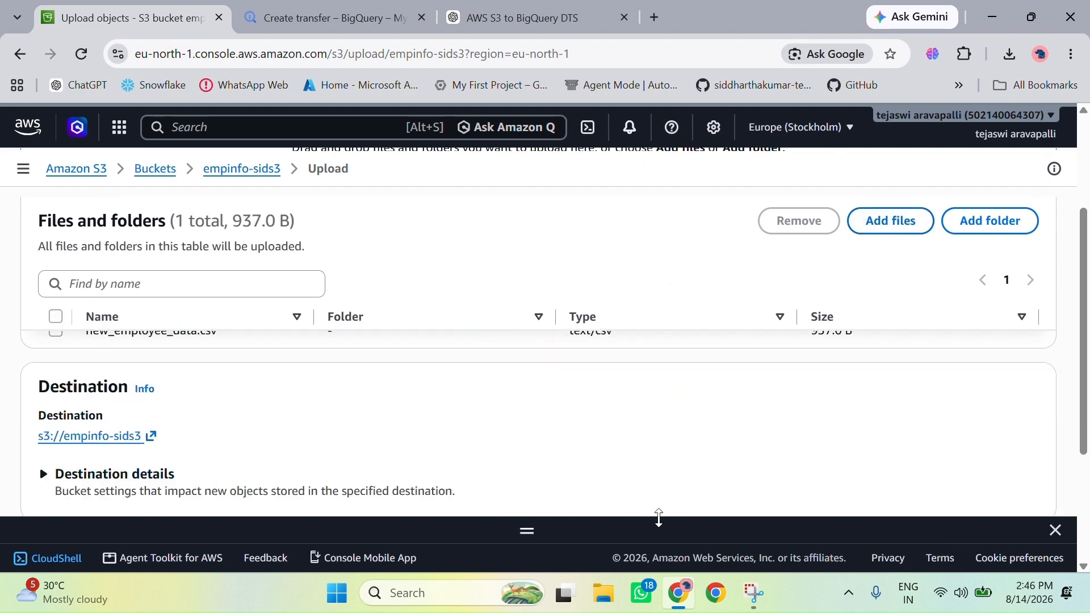
Upload new_employee_data.csv to the bucket and close the upload status to return to the bucket's object list.
scroll(436, 432, up, 3)
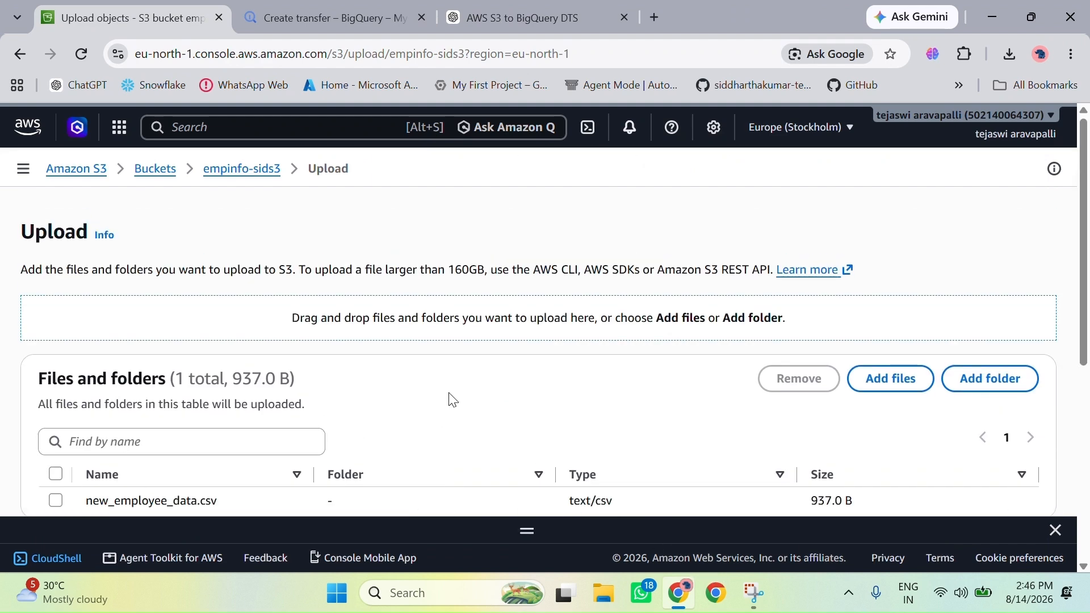
scroll(694, 344, down, 5)
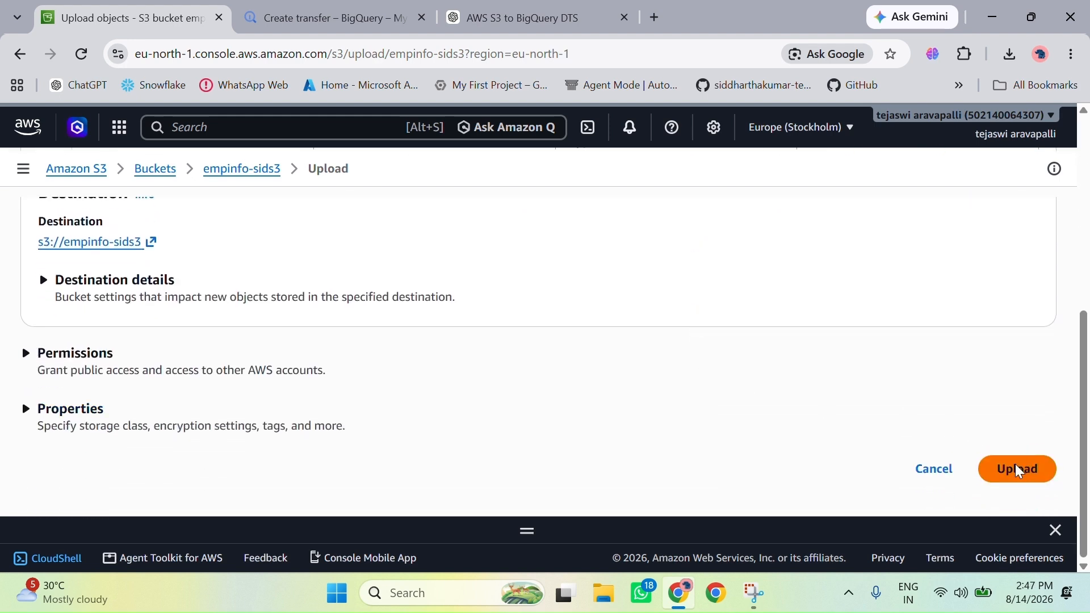
click(1019, 470)
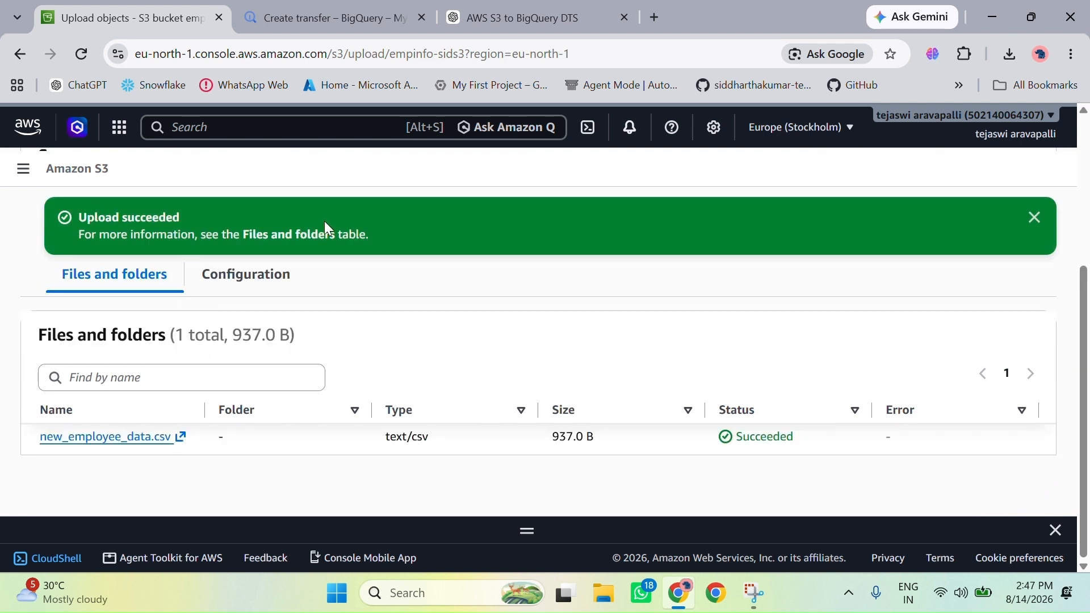
click(1037, 221)
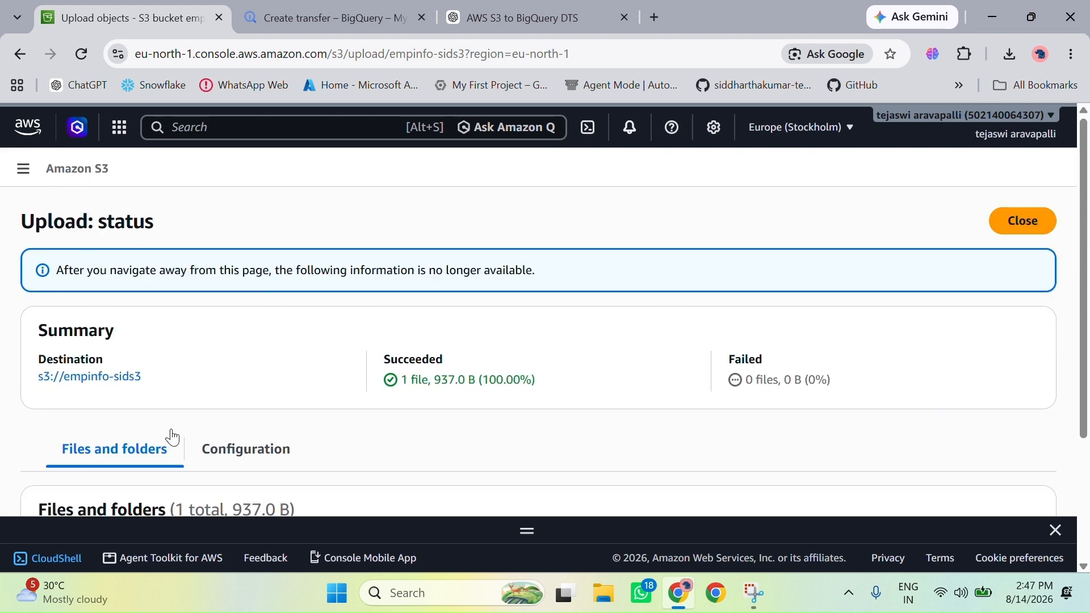
scroll(182, 438, down, 1)
scroll(183, 435, up, 1)
click(1030, 220)
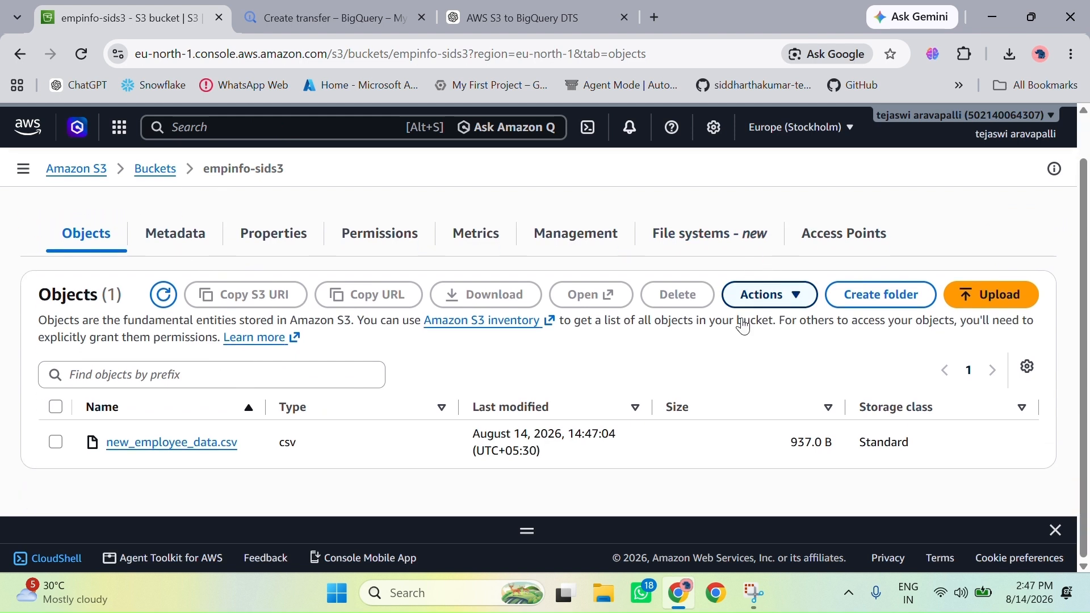
scroll(764, 313, down, 1)
scroll(258, 352, up, 1)
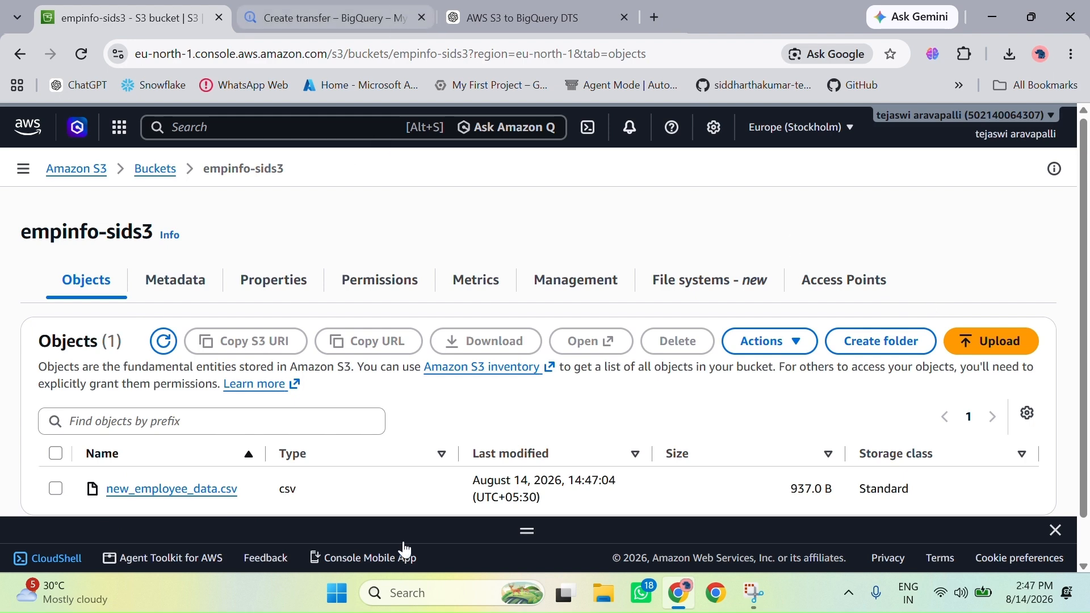
Switch to BigQuery and start a new data transfer with Amazon S3 as the source.
click(366, 18)
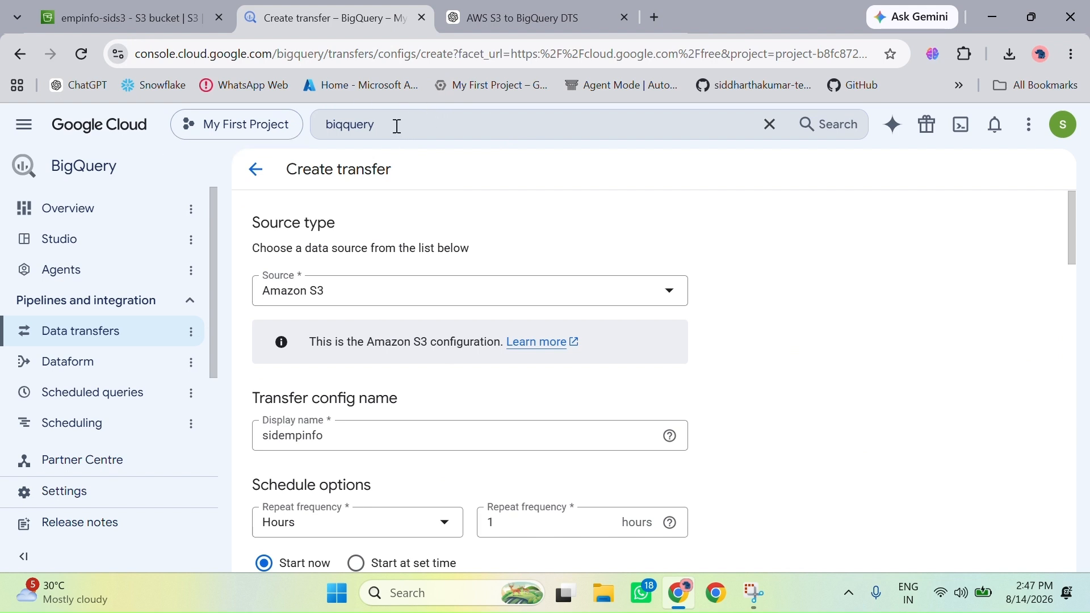
click(85, 331)
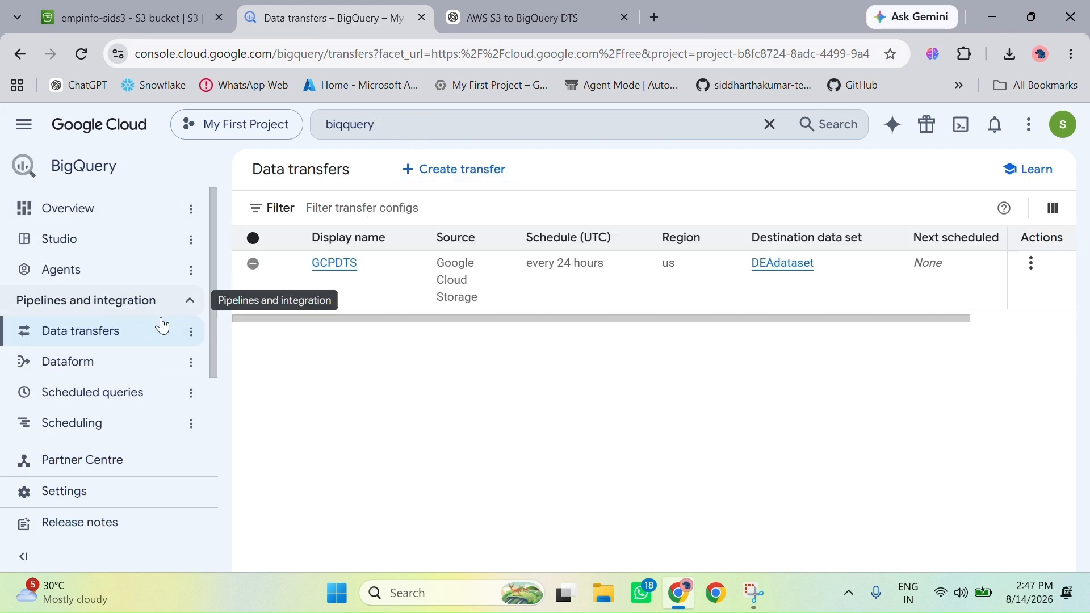
click(84, 333)
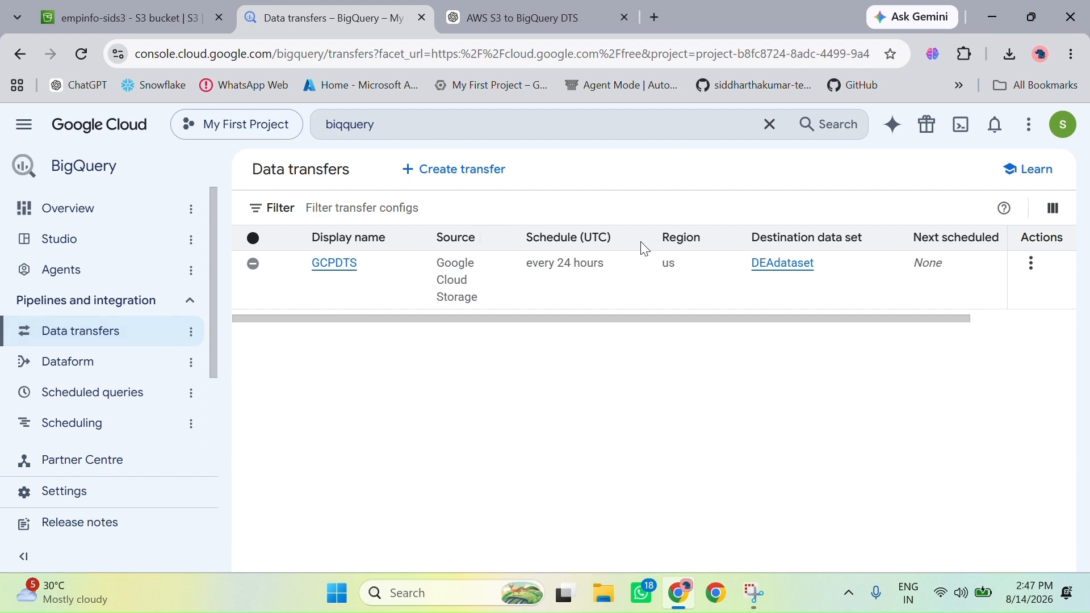
click(479, 186)
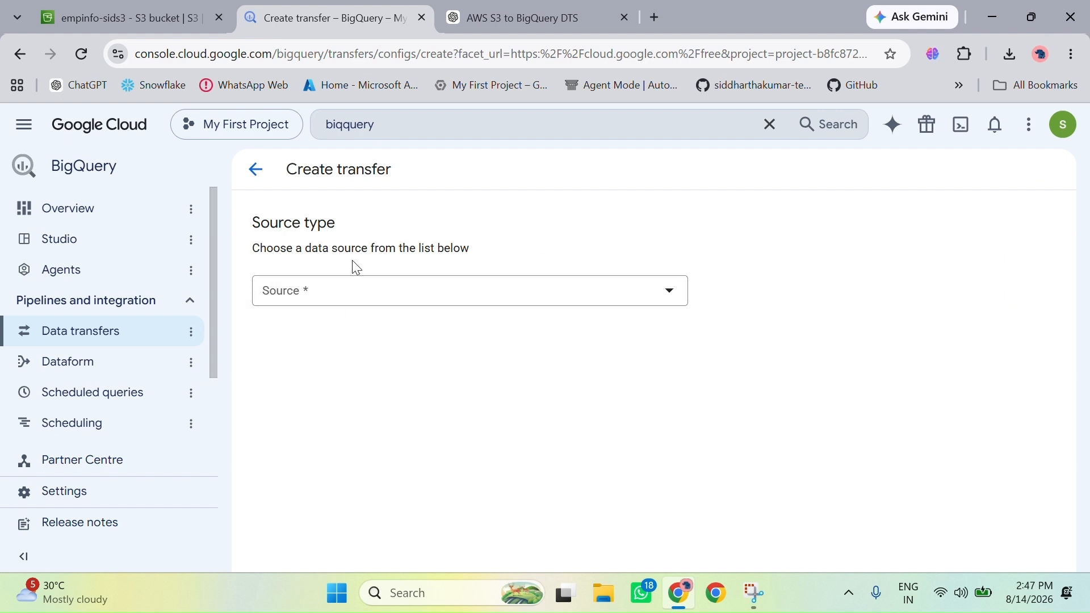
click(679, 299)
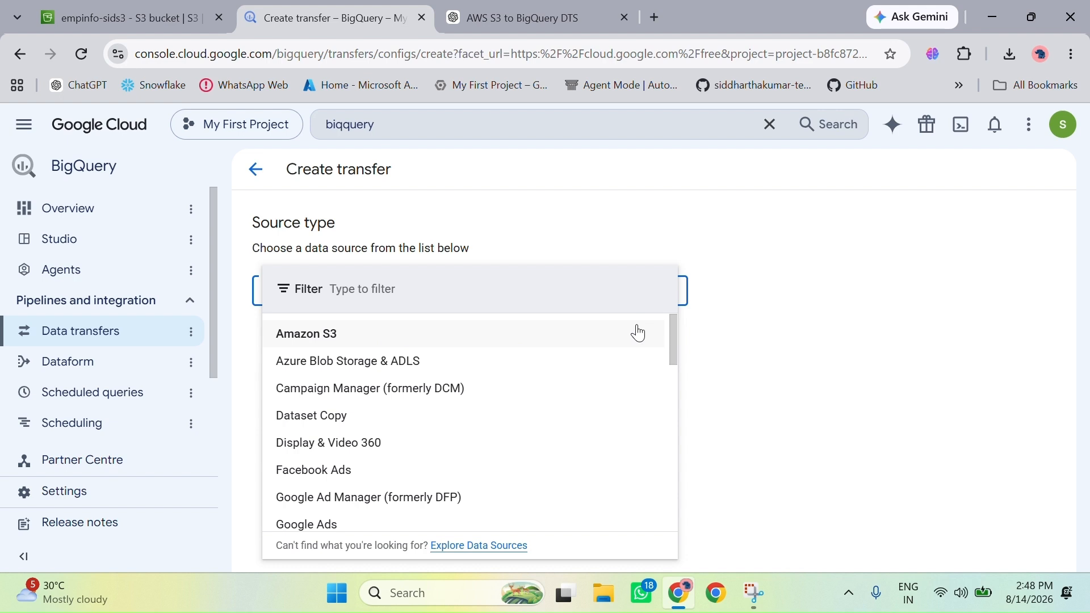
click(397, 344)
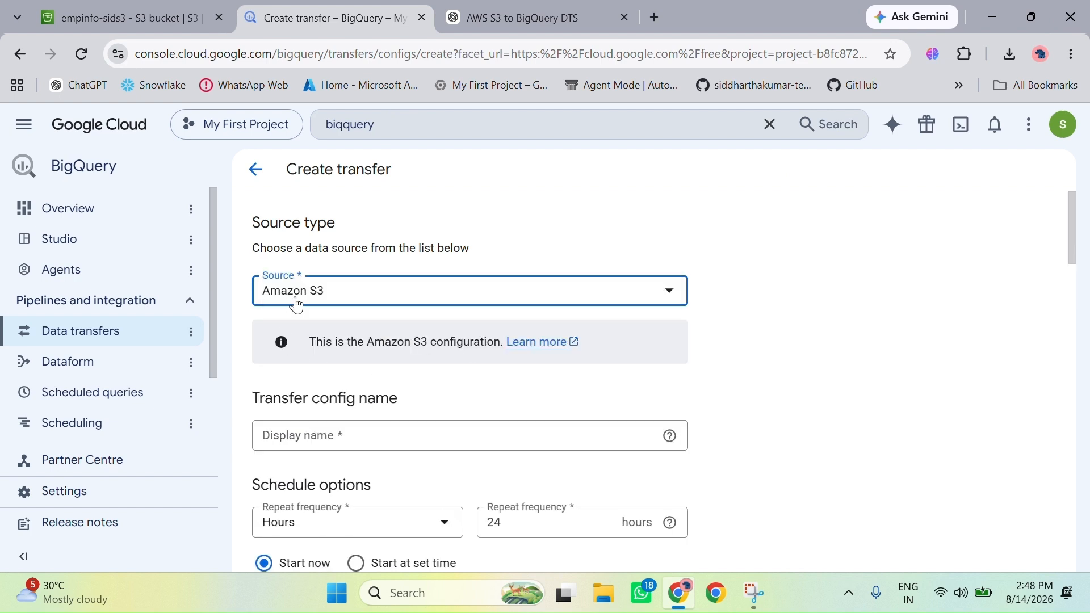
Name the transfer configuration empdata-sid.
scroll(434, 441, down, 1)
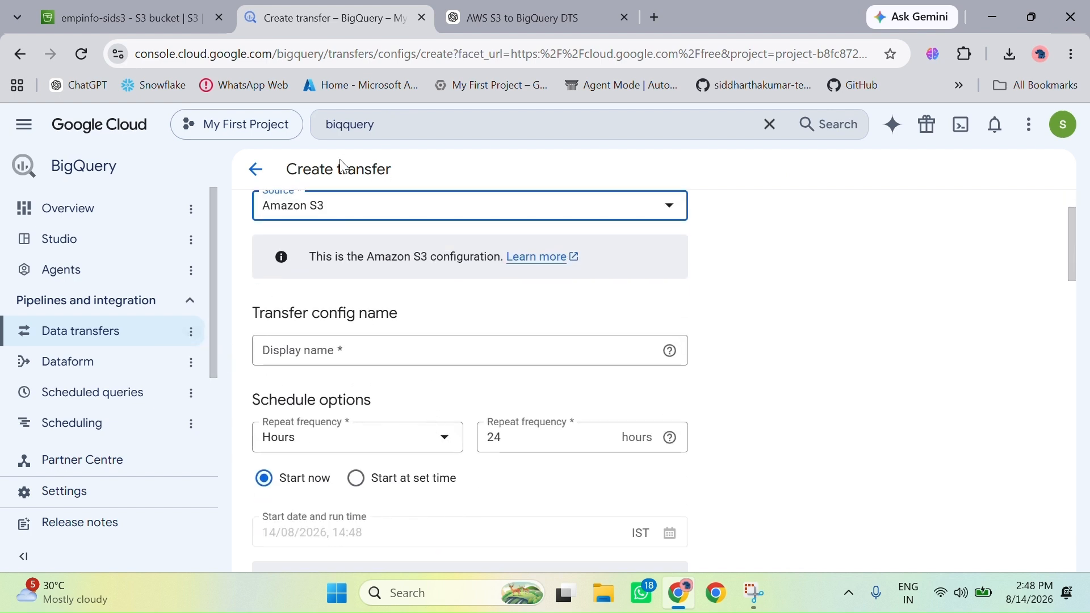
scroll(370, 377, down, 1)
click(287, 271)
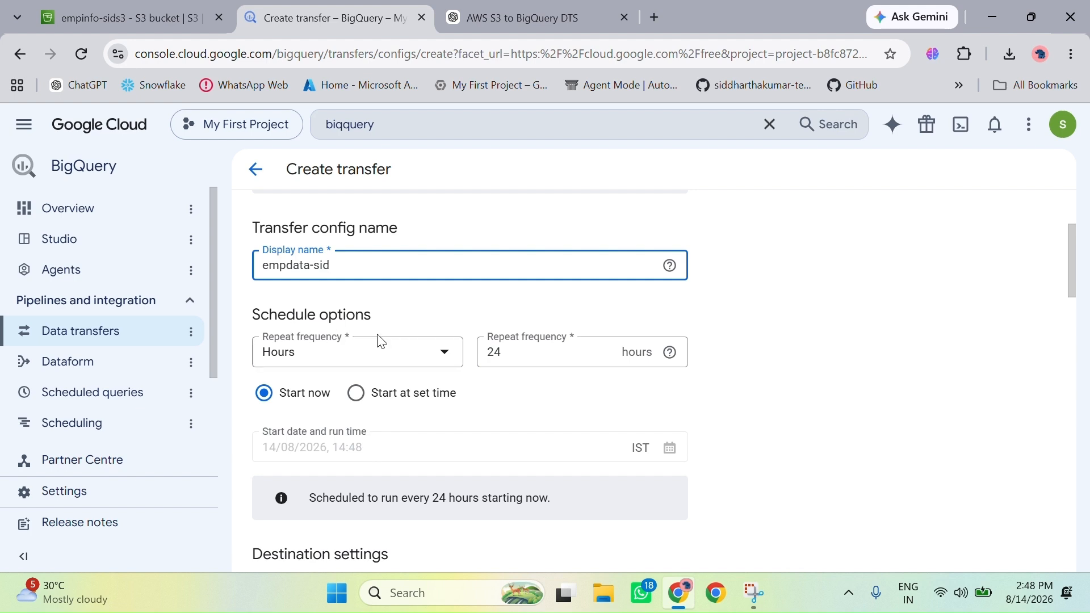
click(416, 358)
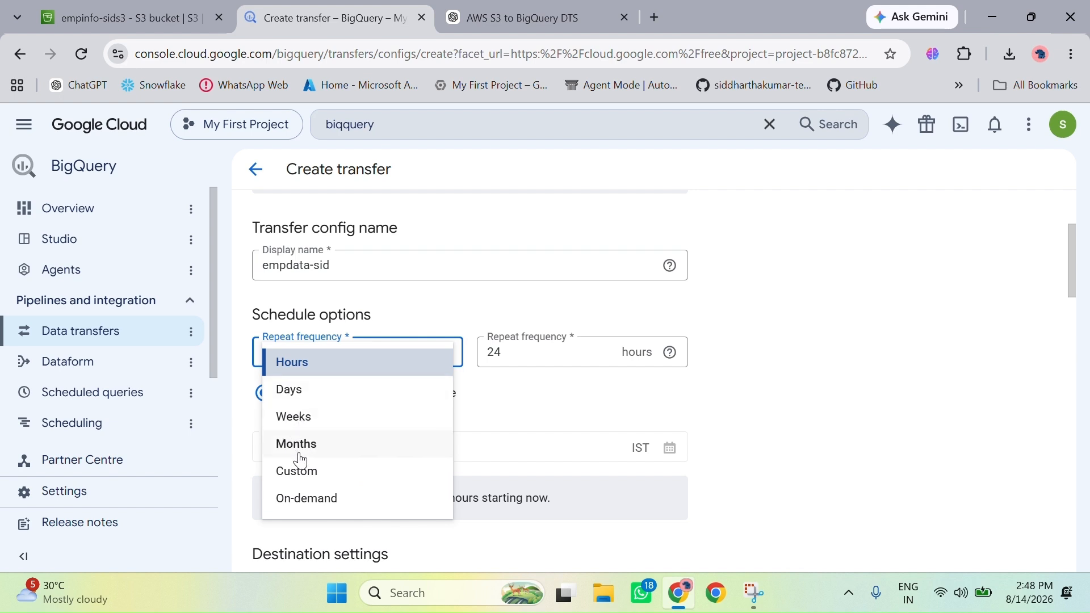
click(314, 484)
click(671, 354)
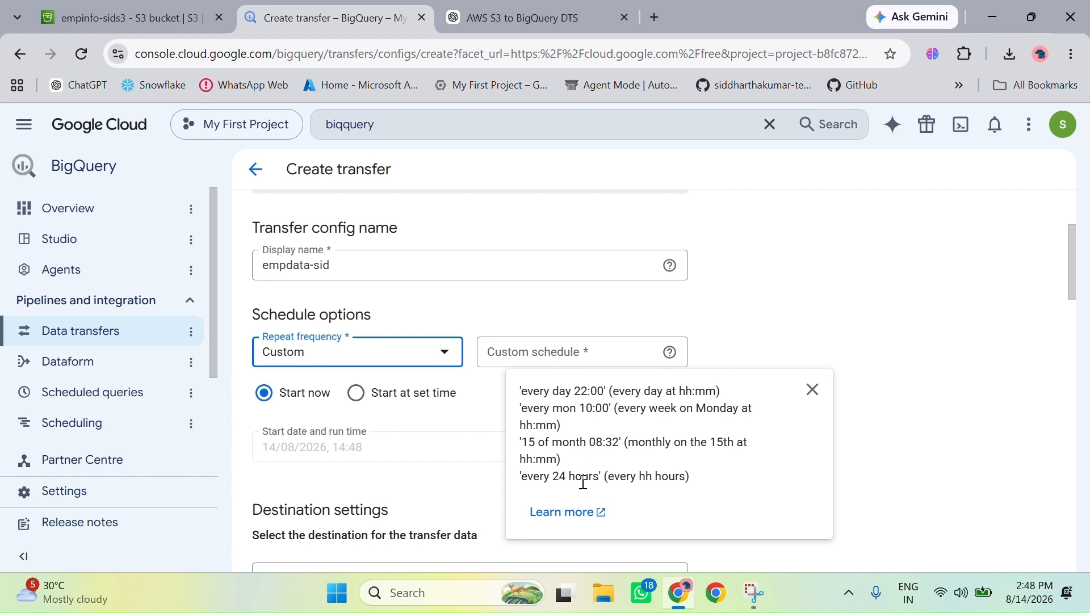
click(388, 353)
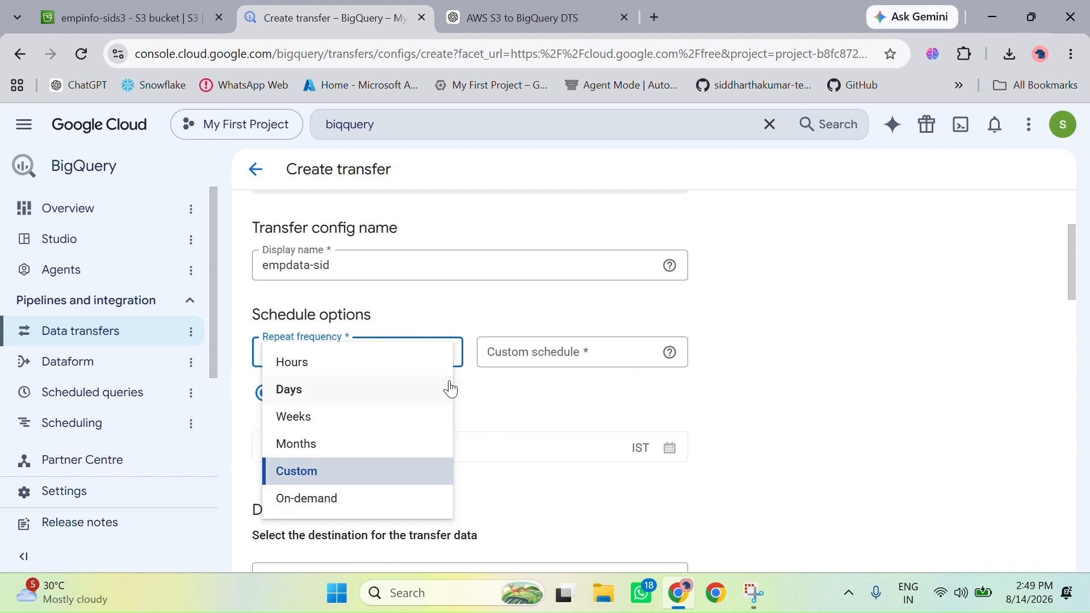
click(355, 368)
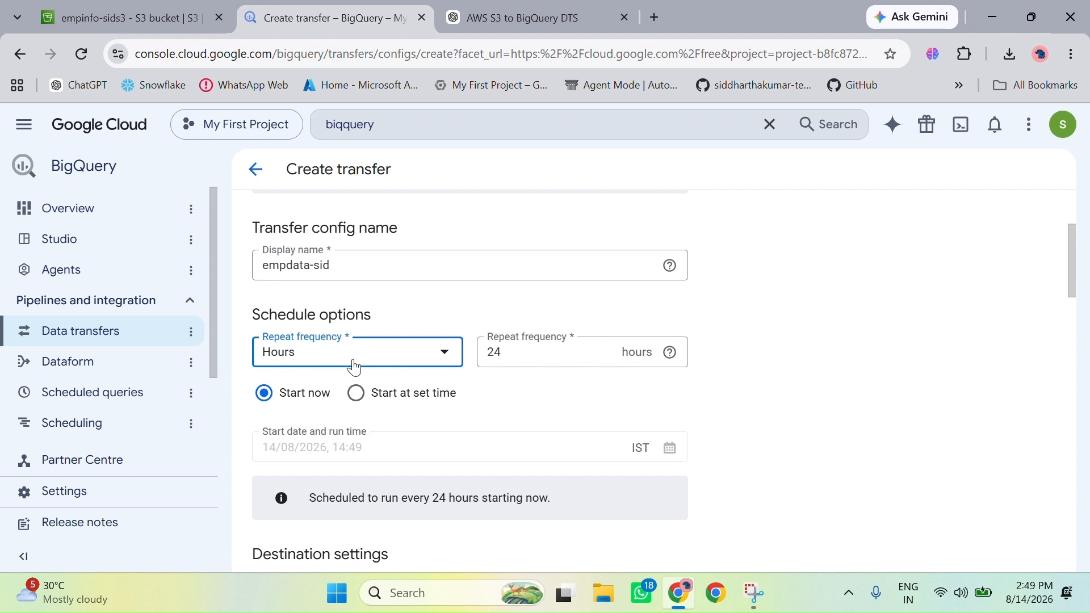
Set the transfer schedule to repeat every 1 hour, with the Start now option.
click(562, 358)
double_click(564, 358)
key(BackSpace)
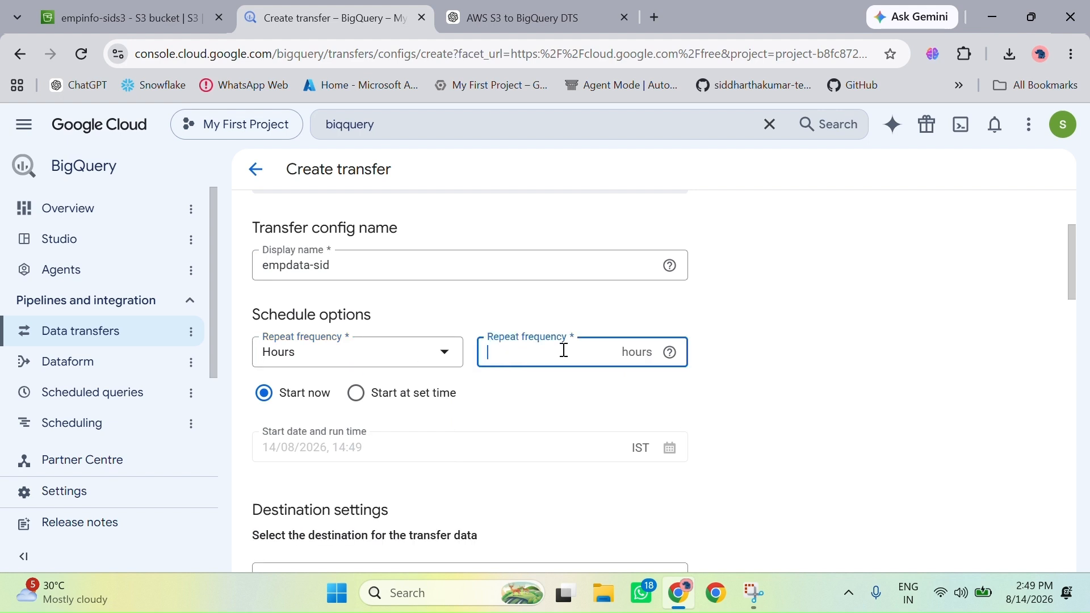
text(1)
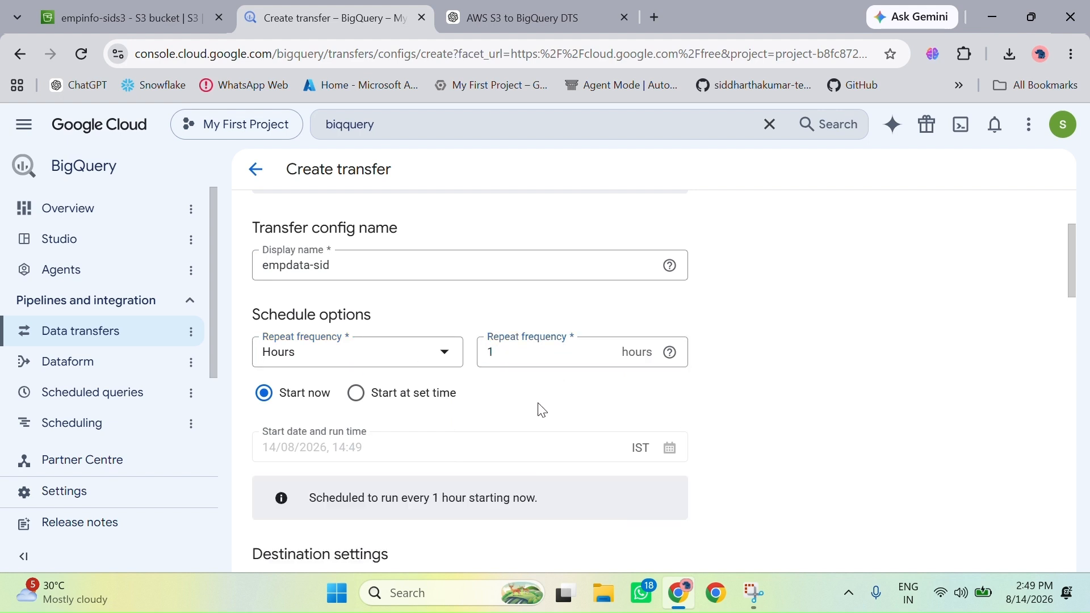
scroll(466, 433, down, 3)
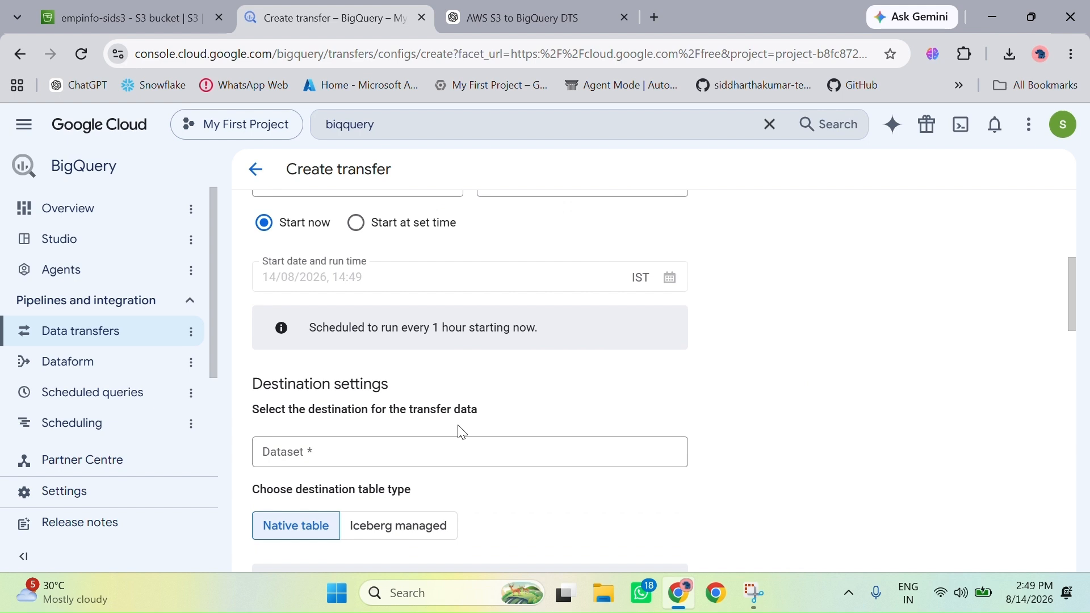
click(355, 224)
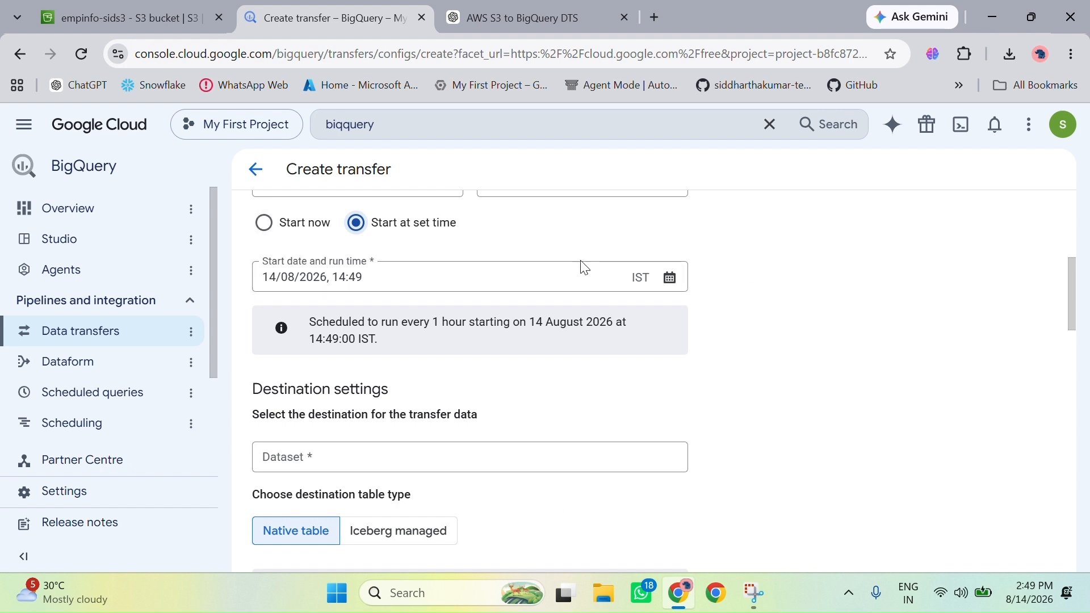
click(278, 227)
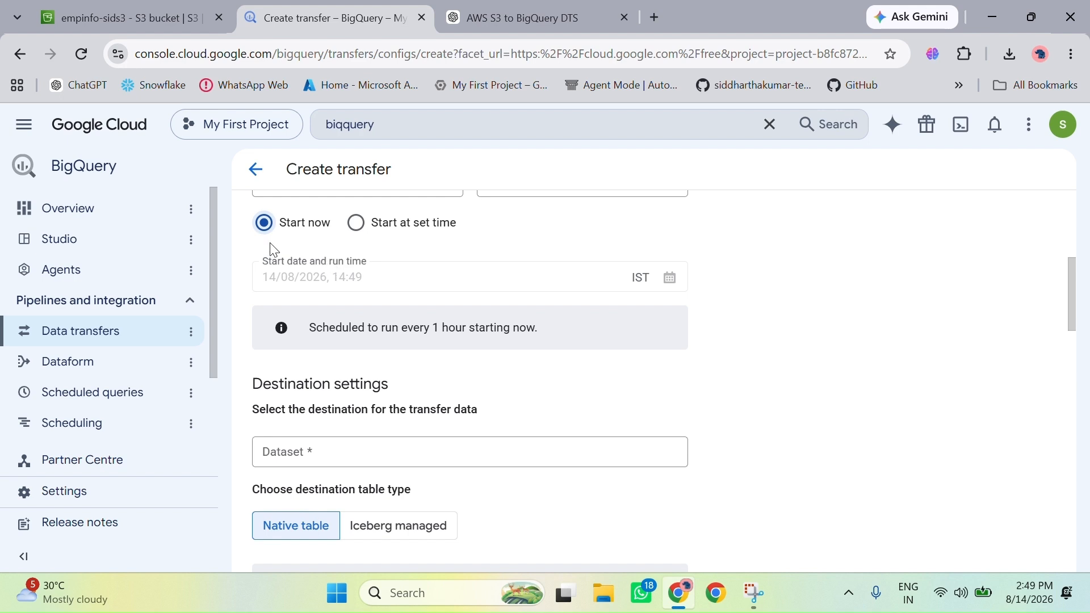
Set sid_data as the destination dataset with the native table type, and go to the destination table field in the data source details.
scroll(445, 420, down, 3)
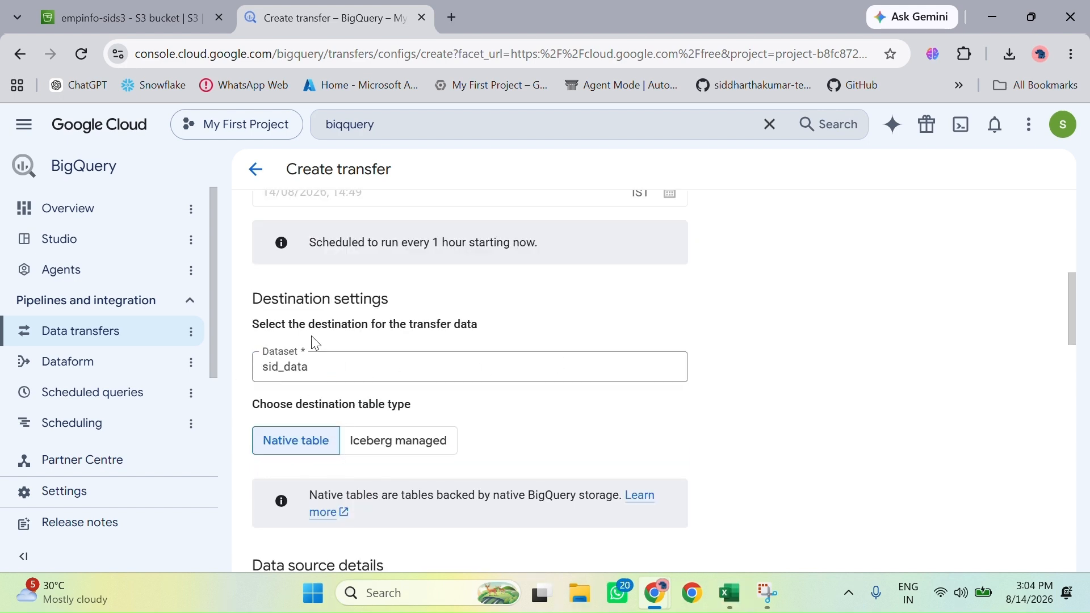
click(360, 361)
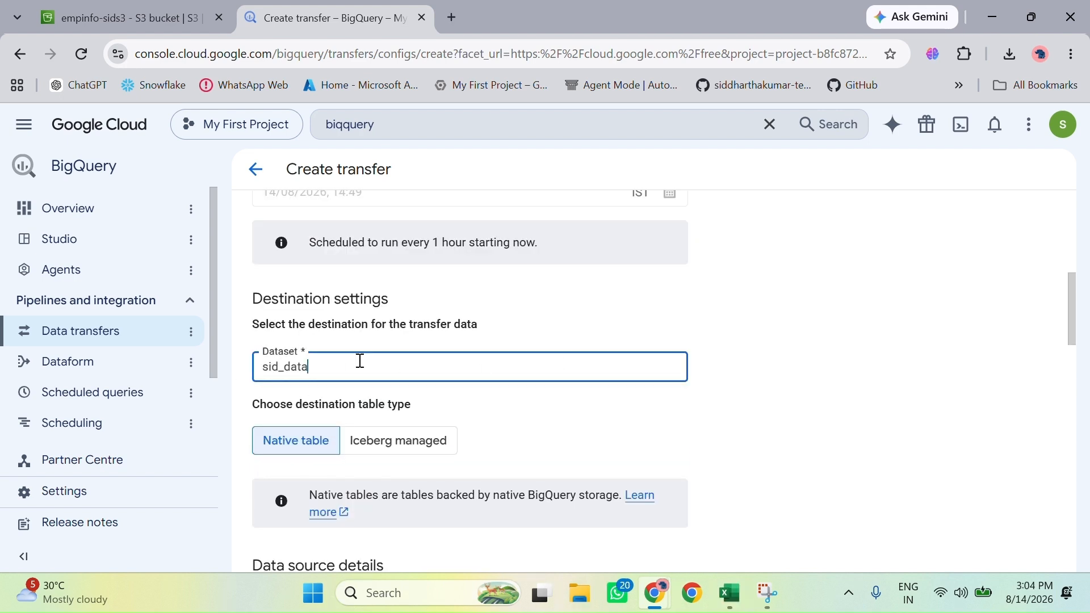
click(360, 481)
scroll(747, 389, down, 2)
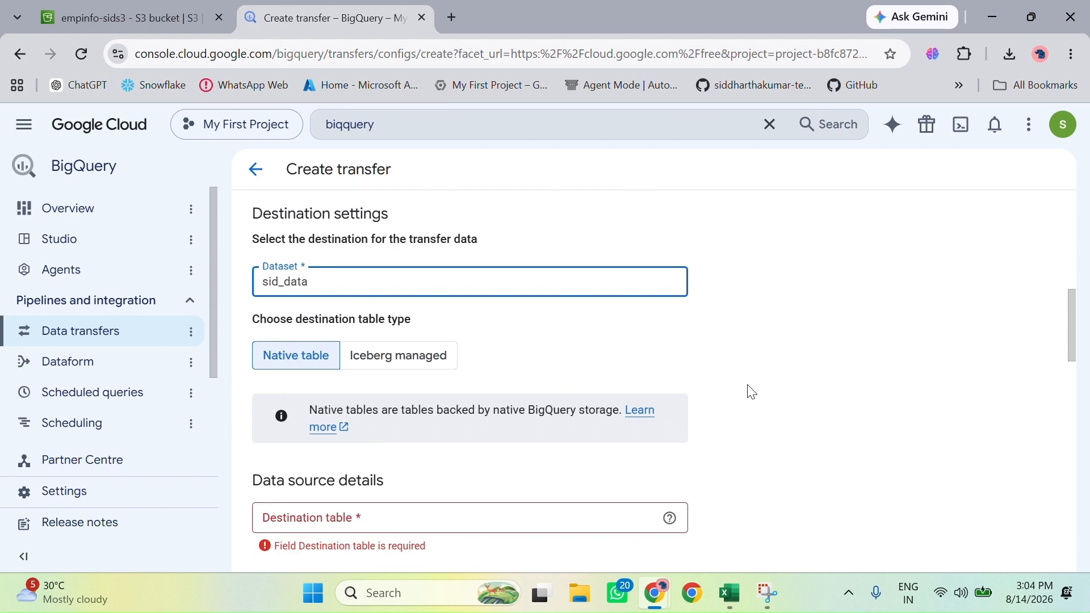
scroll(747, 390, down, 3)
scroll(288, 268, up, 3)
scroll(546, 370, down, 3)
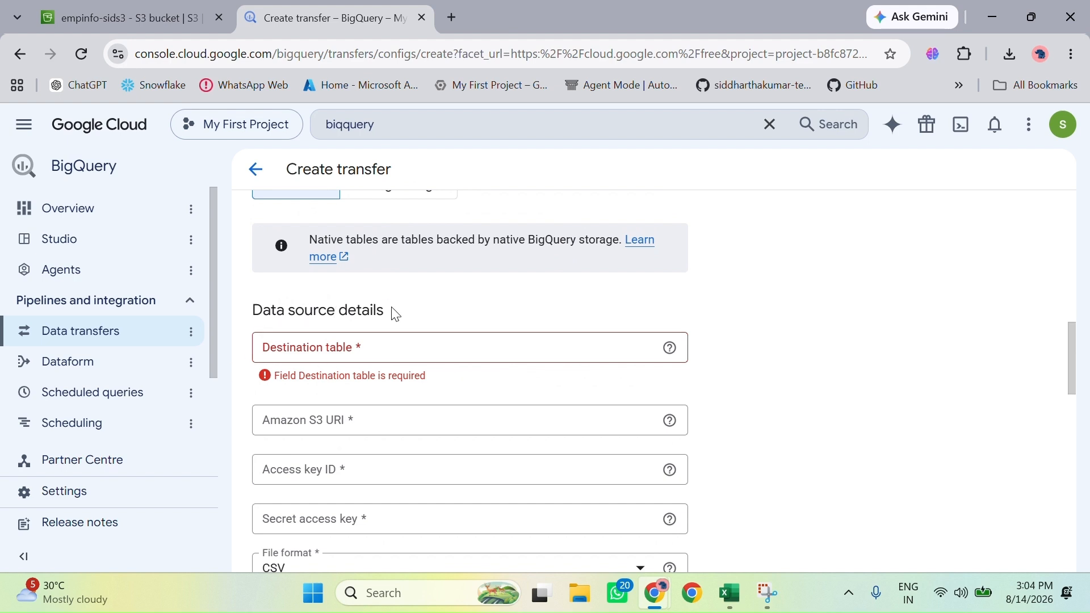
scroll(542, 343, down, 1)
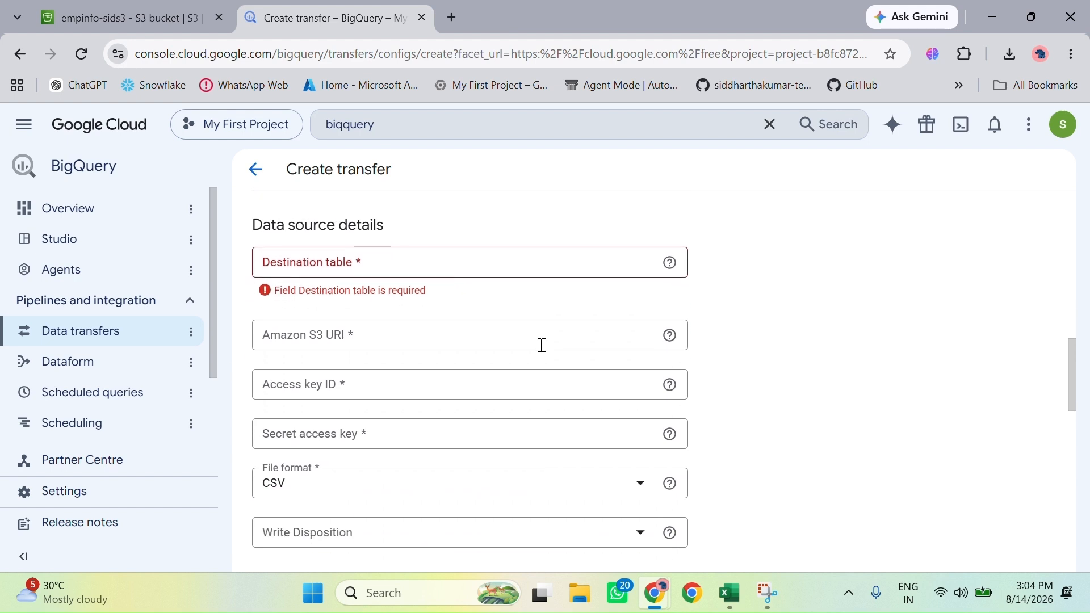
click(420, 265)
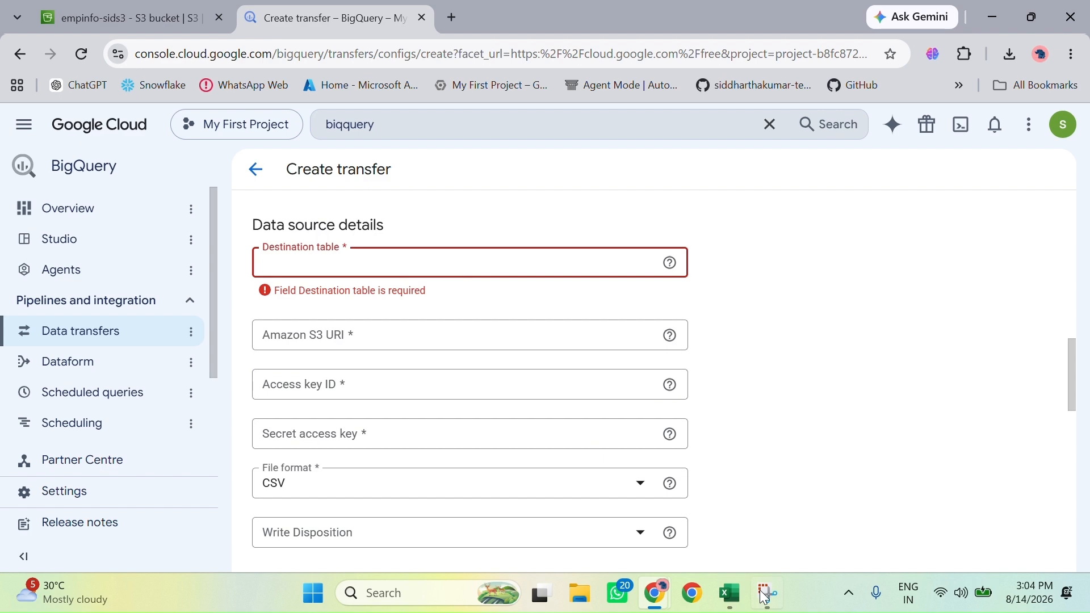
Switch to File Explorer and open new_employee_data from the Downloads folder in Excel.
click(580, 594)
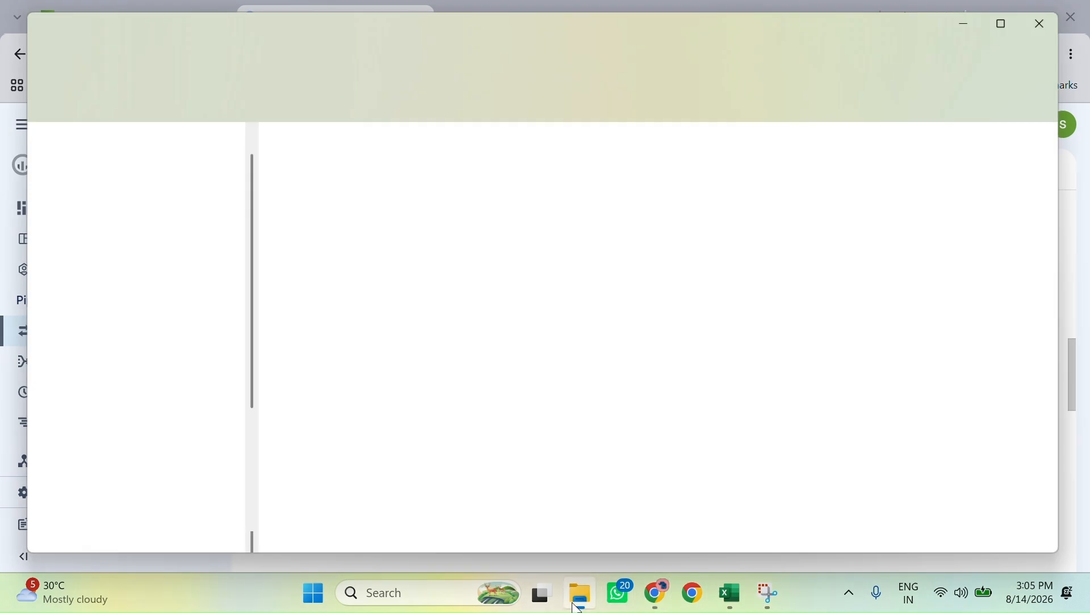
click(79, 245)
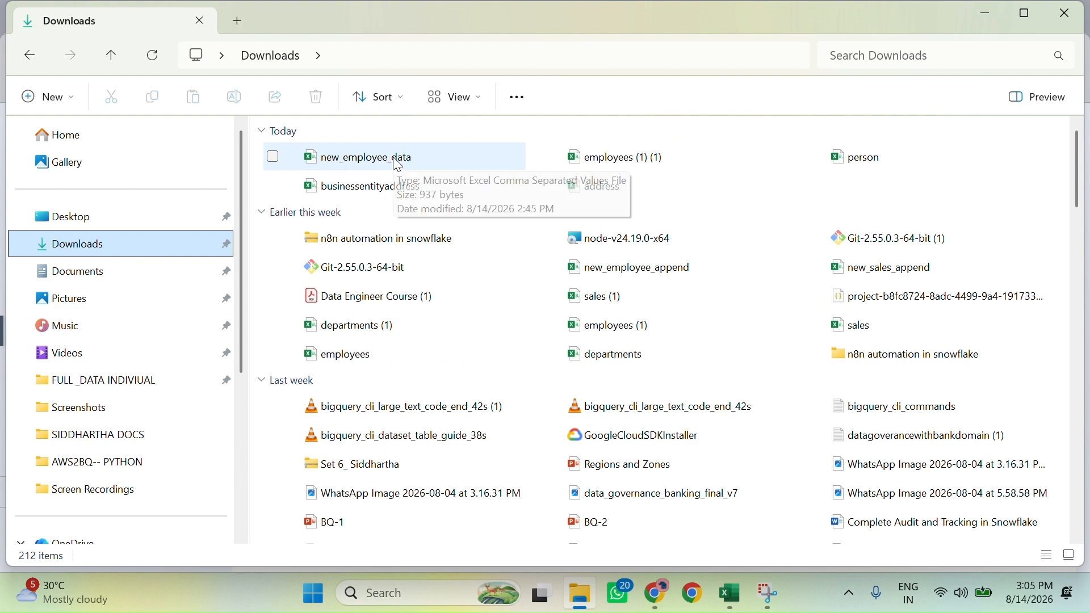
click(399, 165)
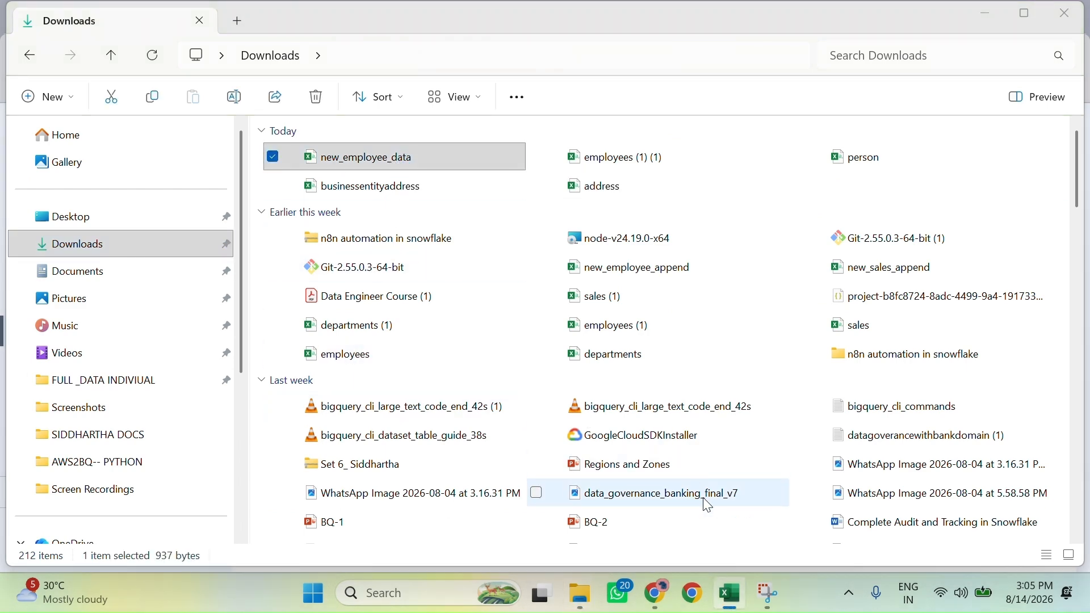
click(731, 594)
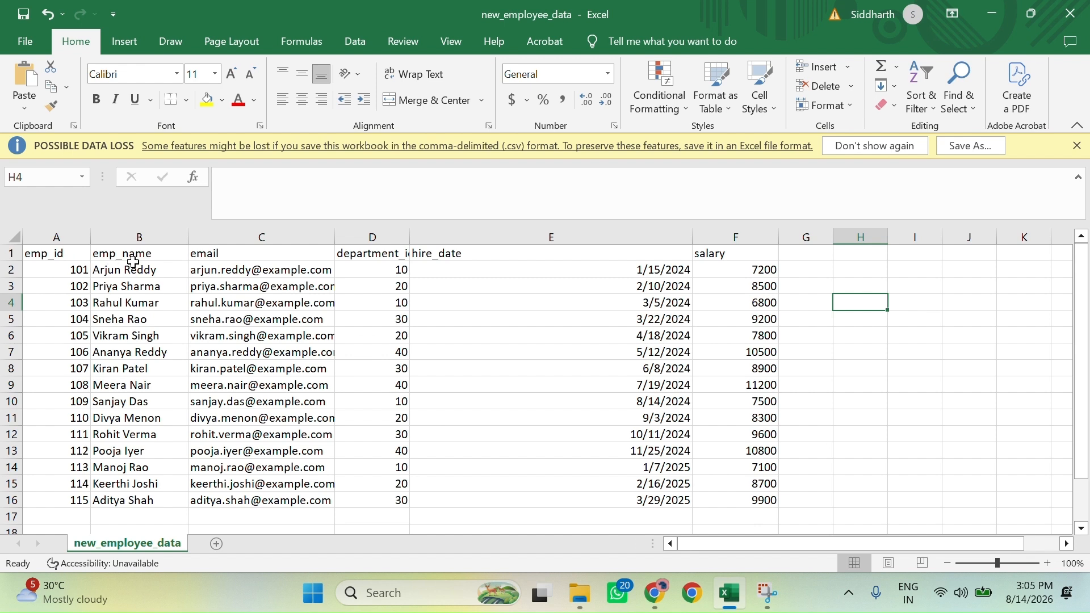
Examine the column headers of the employee data, and return to the transfer form in the browser.
click(226, 260)
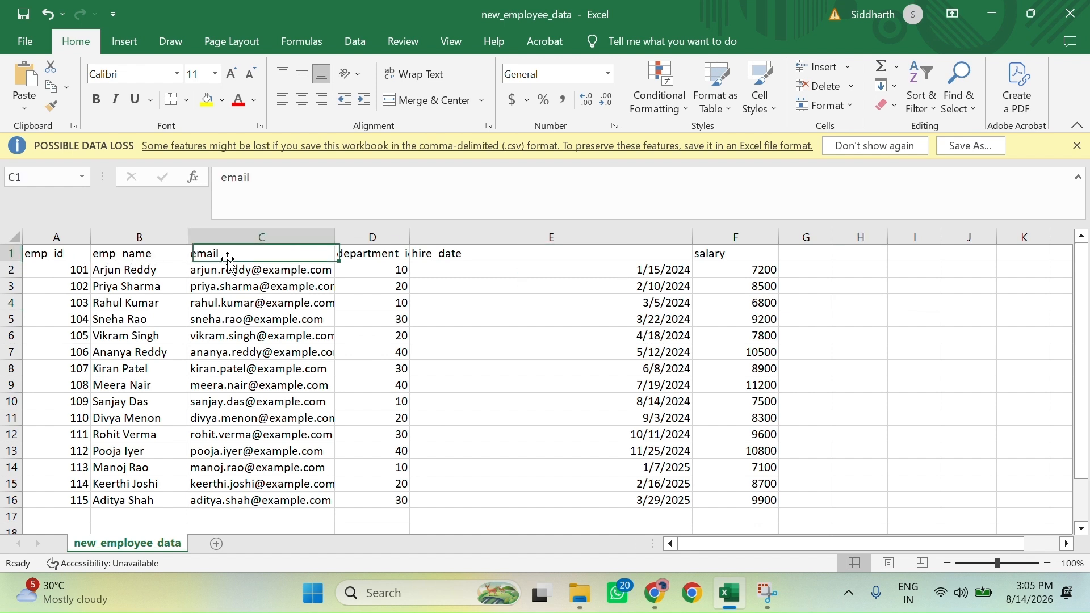
key(Right)
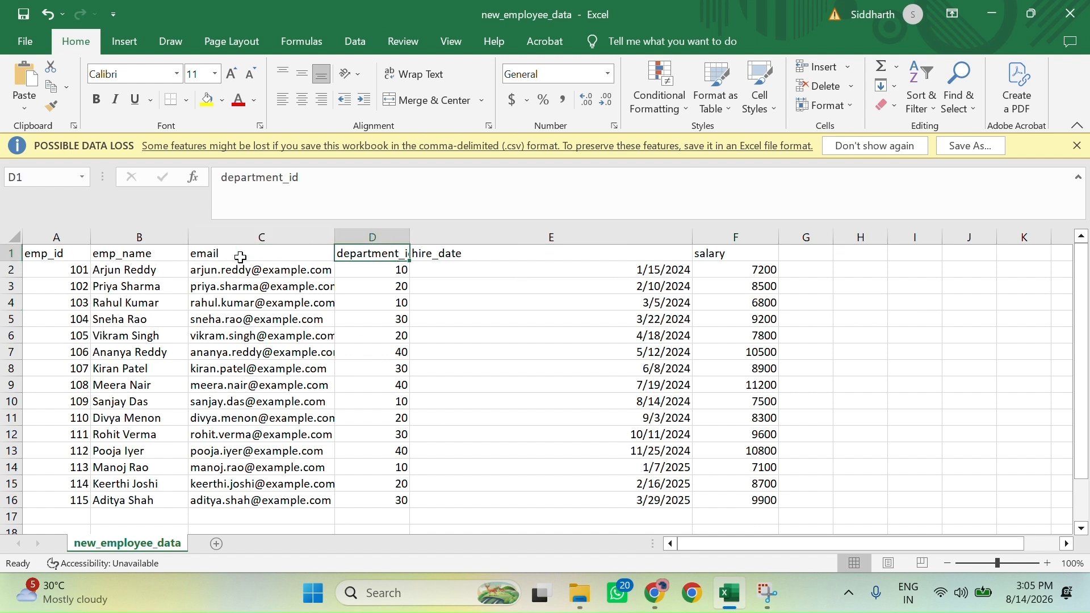
key(Right)
key(Right)
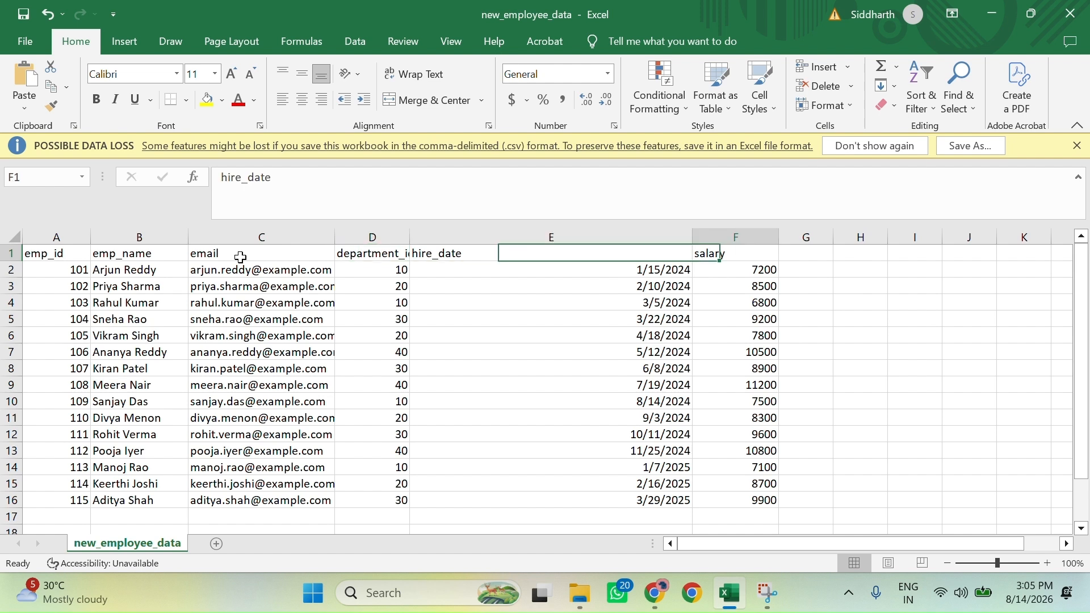
key(Left)
key(Left)
key(Left)
key(Left)
key(Left)
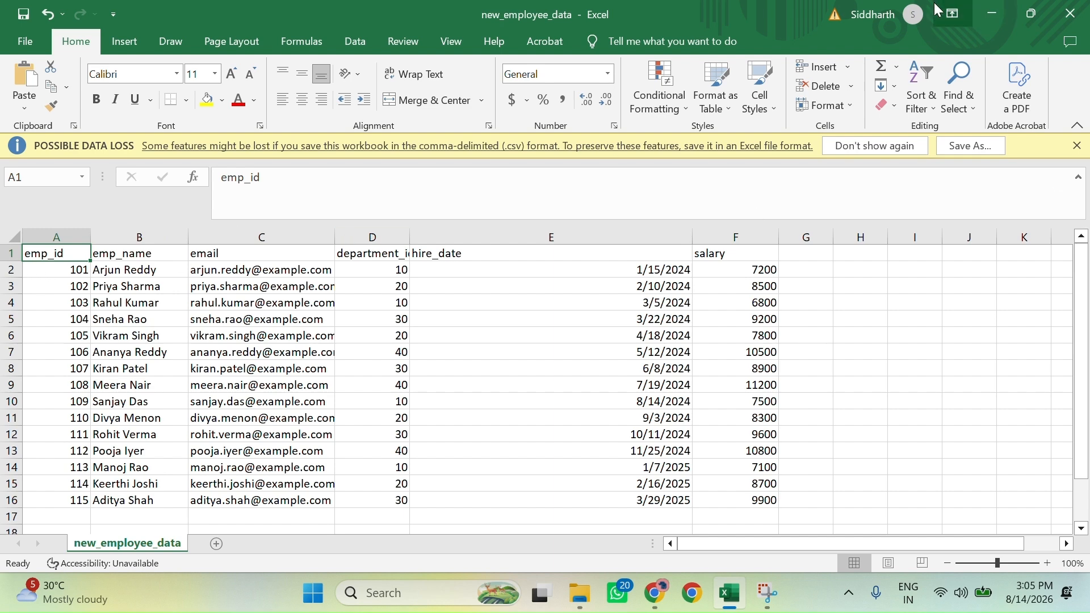
click(994, 19)
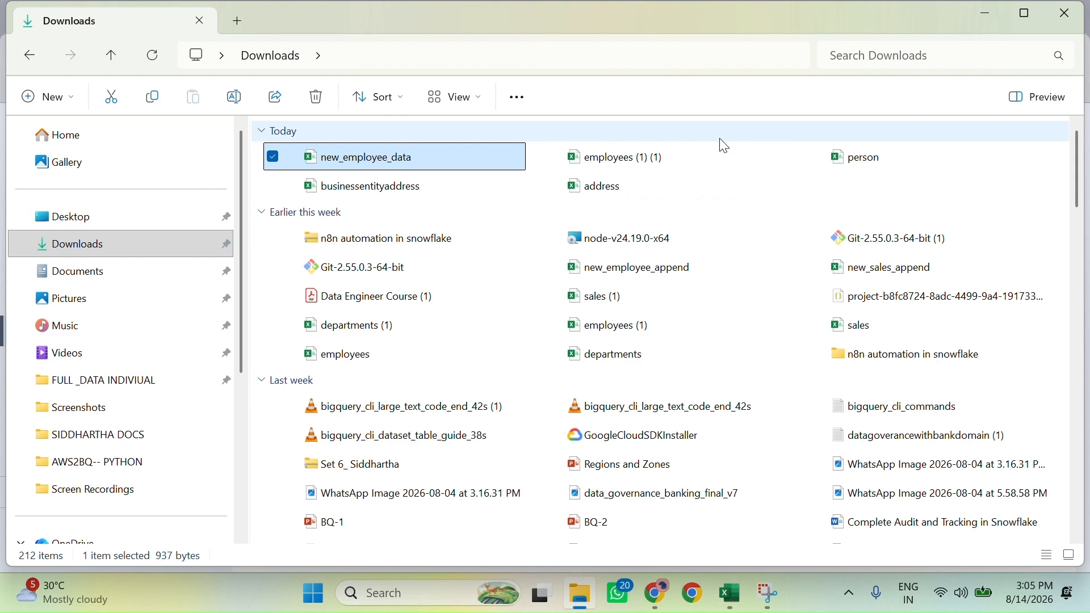
click(987, 12)
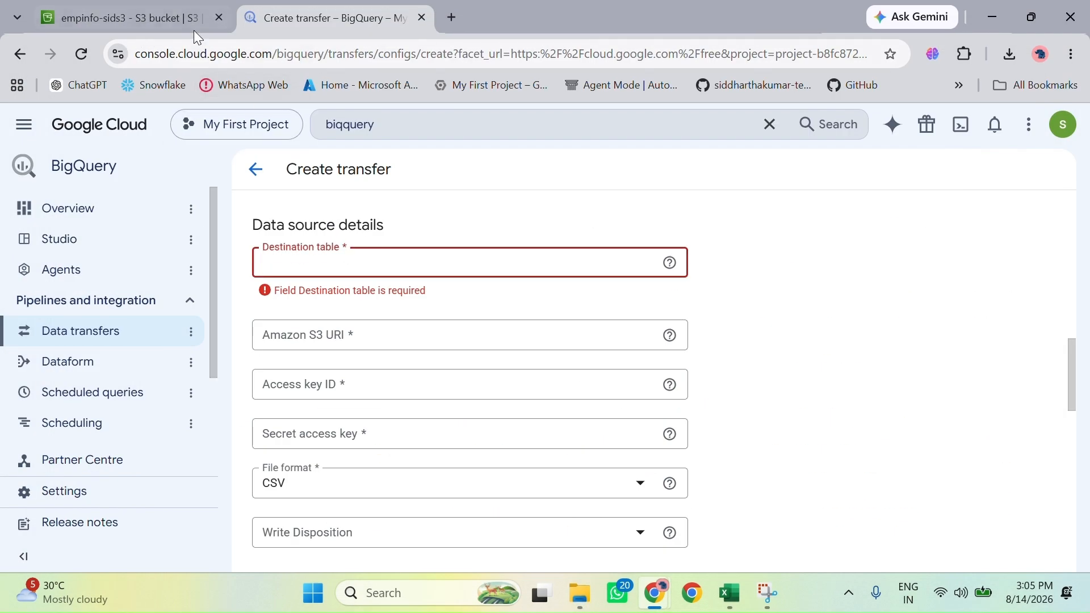
Switch to BigQuery Studio, open the sid_data dataset and create an empty table named employees_info-sid in it.
key(alt+Tab)
key(alt+Tab)
key(alt+Tab)
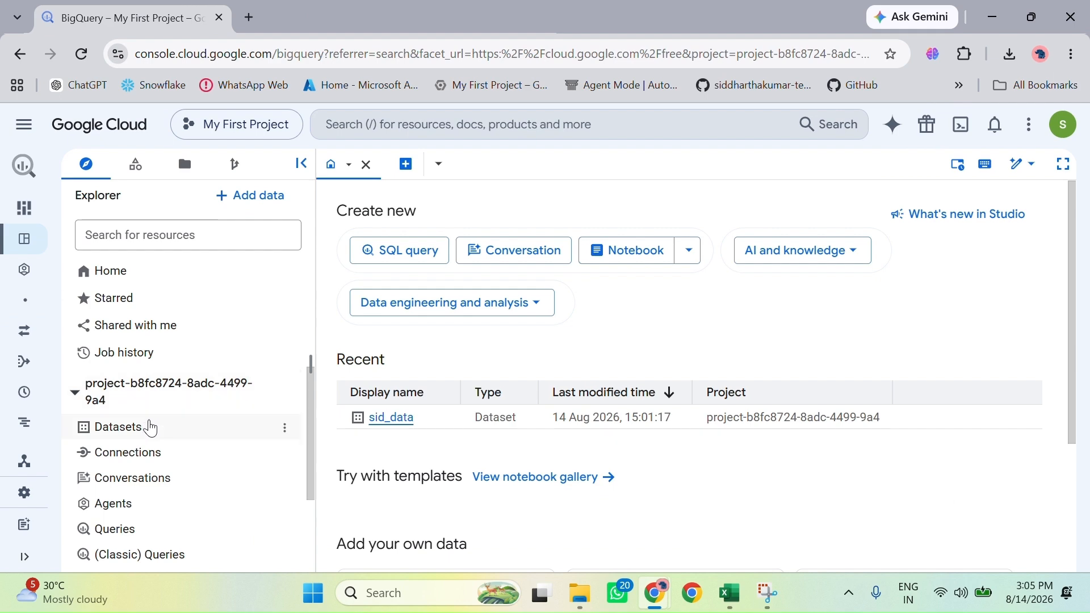
click(128, 438)
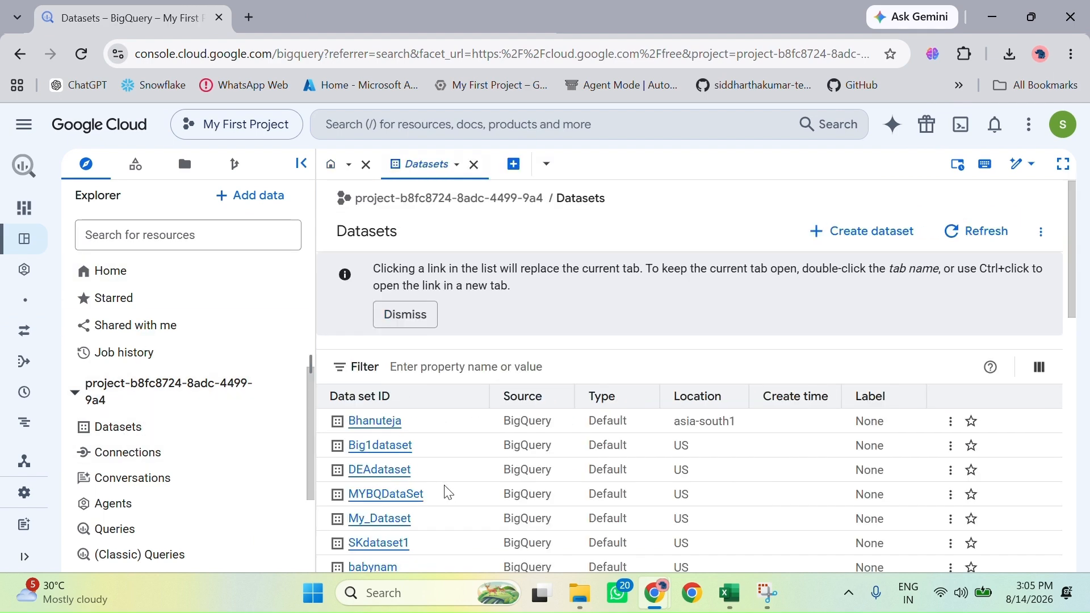
scroll(432, 493, down, 6)
scroll(432, 493, down, 4)
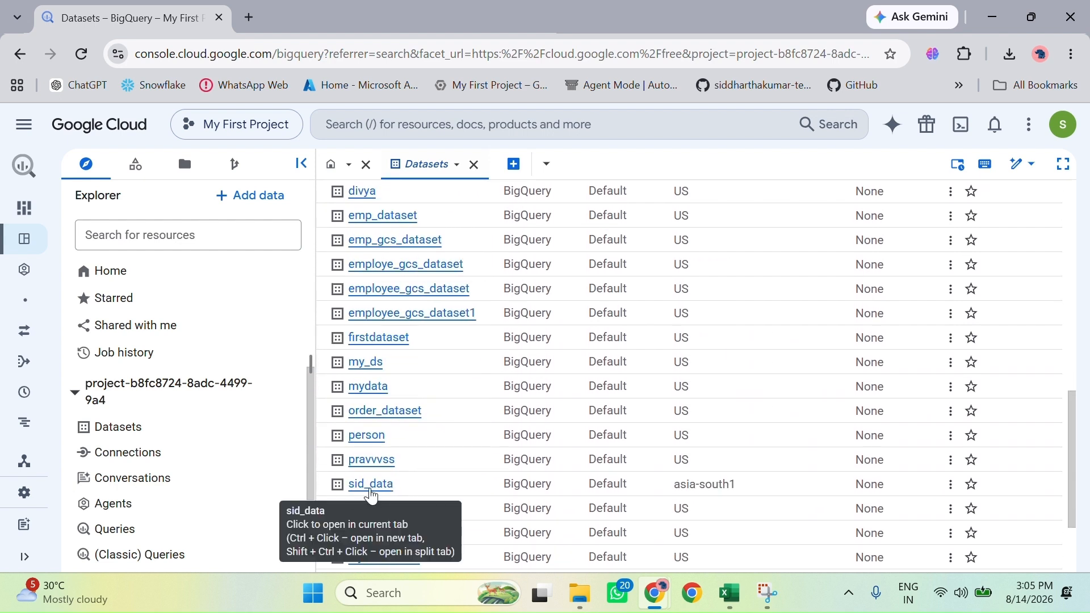
click(378, 490)
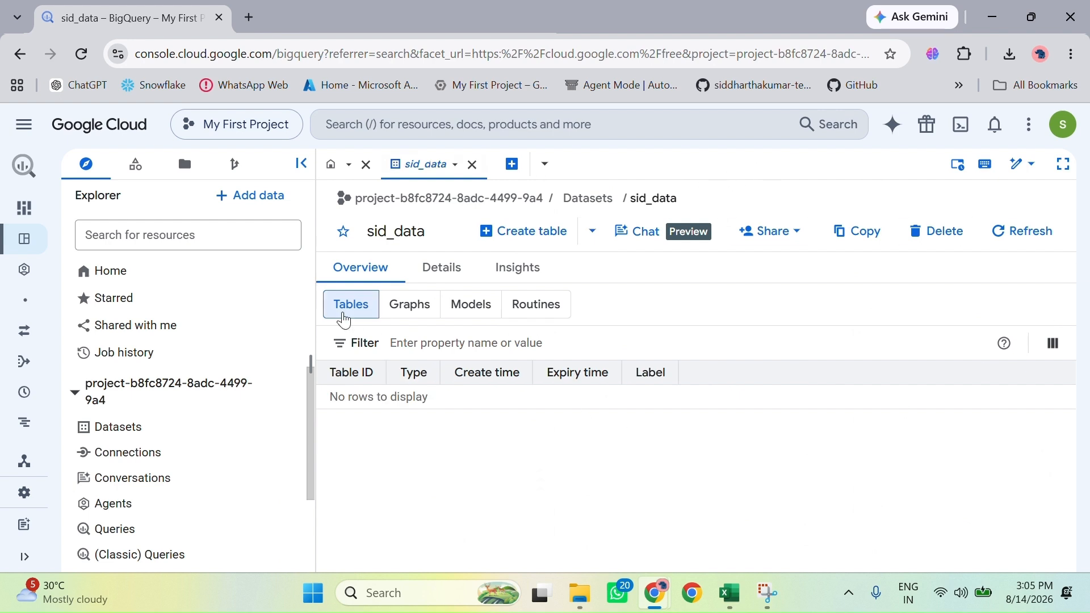
click(527, 239)
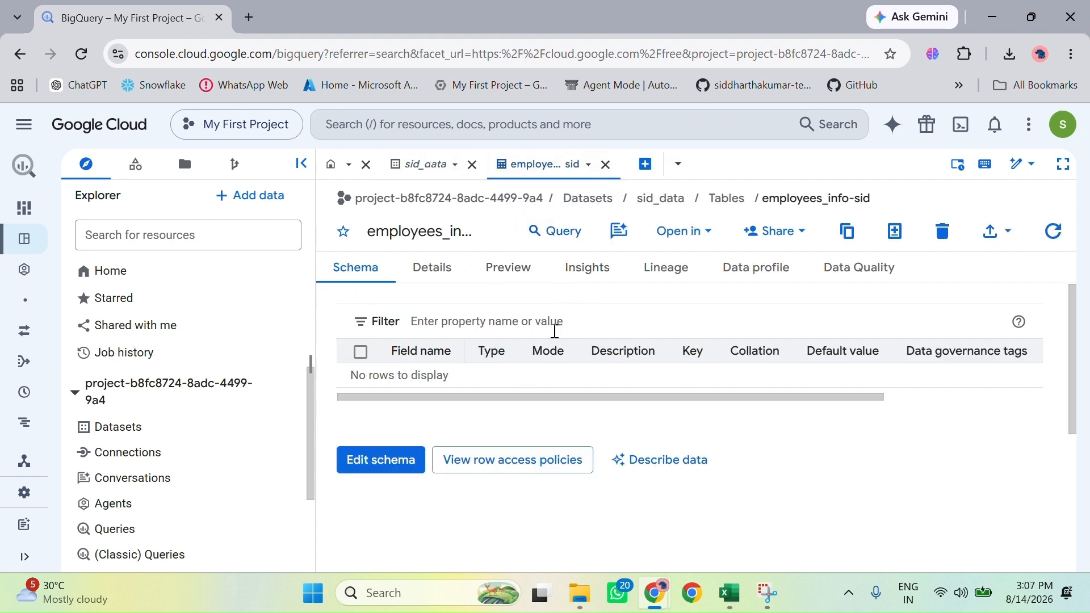
Check the preview, details and schema of the employees_info-sid table.
click(554, 232)
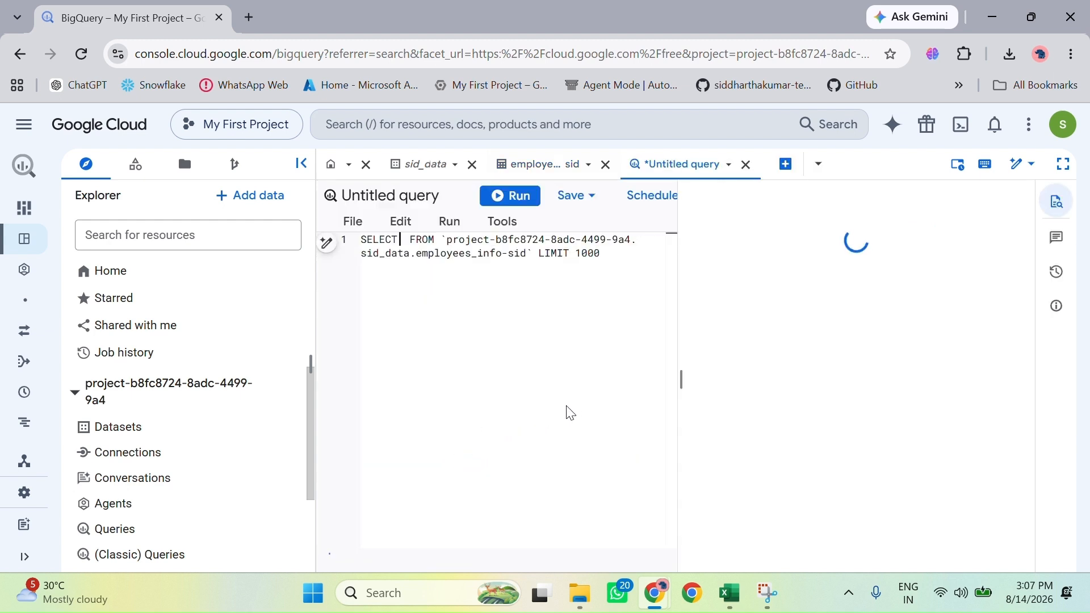
click(544, 165)
click(490, 268)
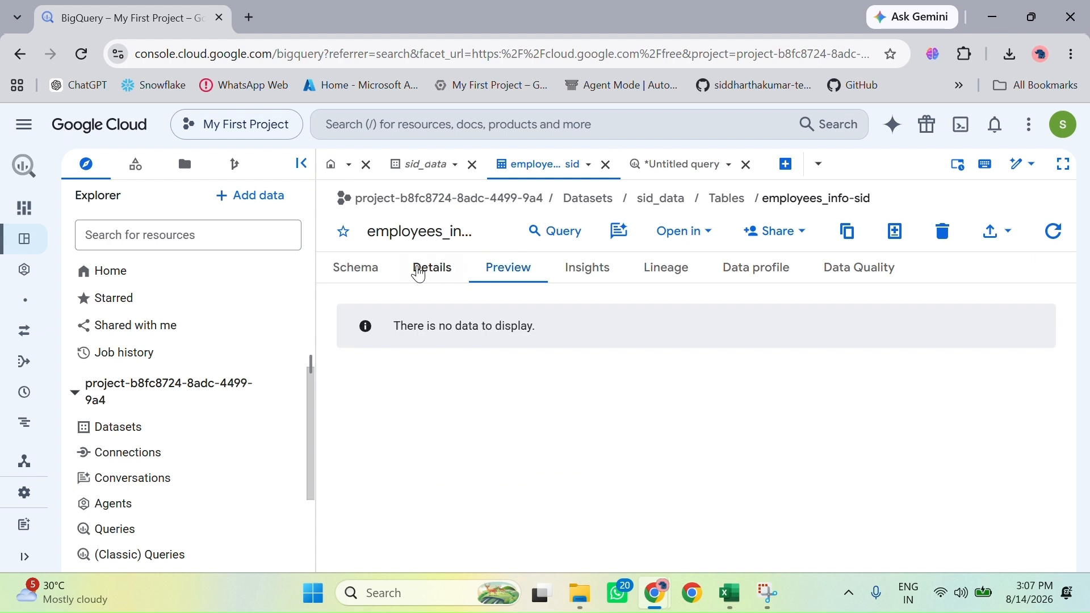
click(419, 274)
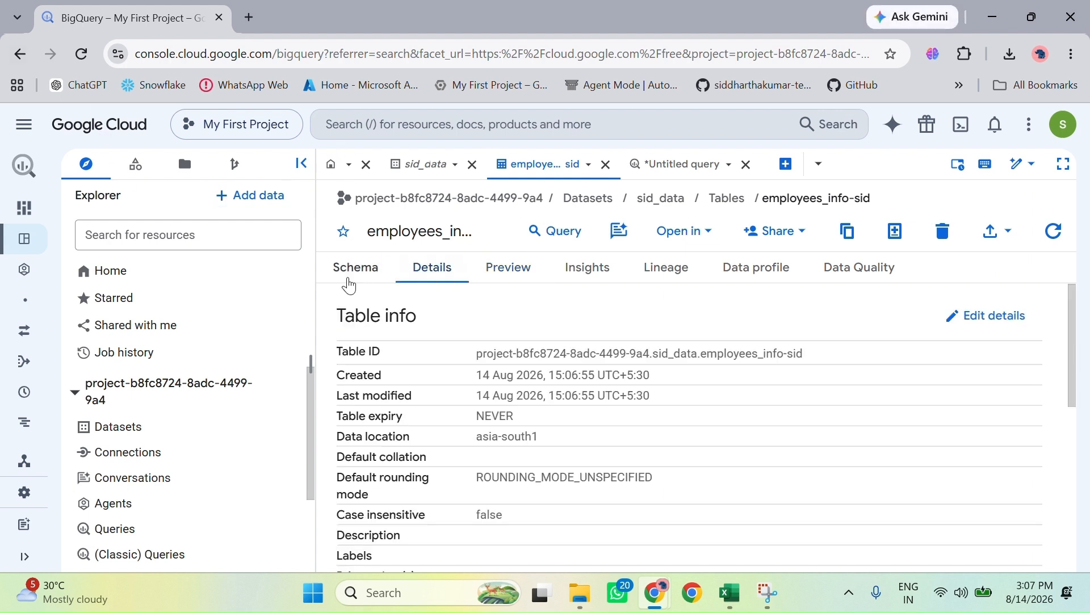
click(362, 278)
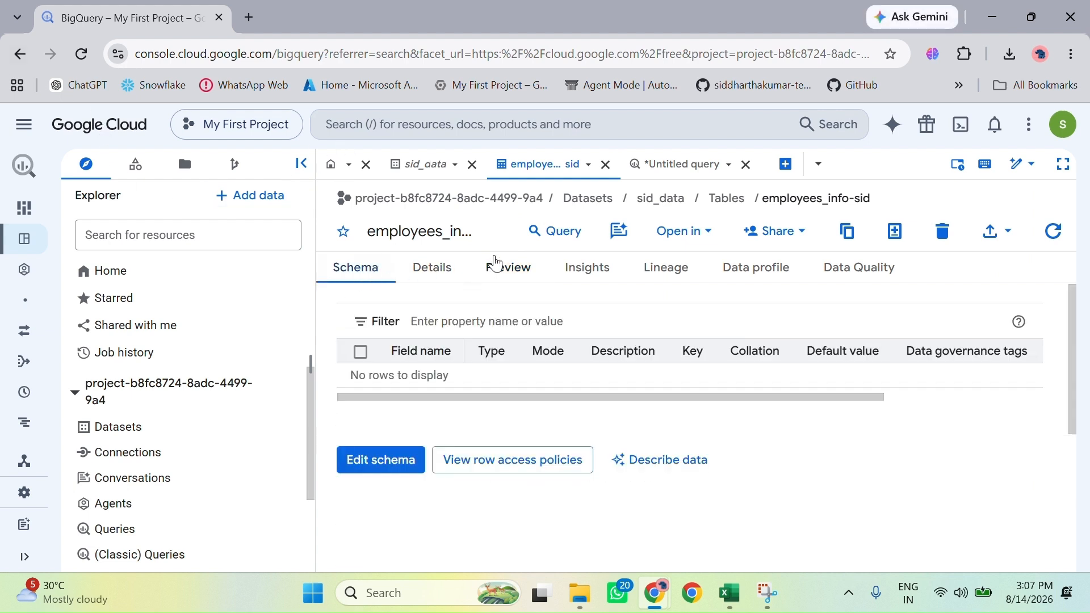
click(410, 470)
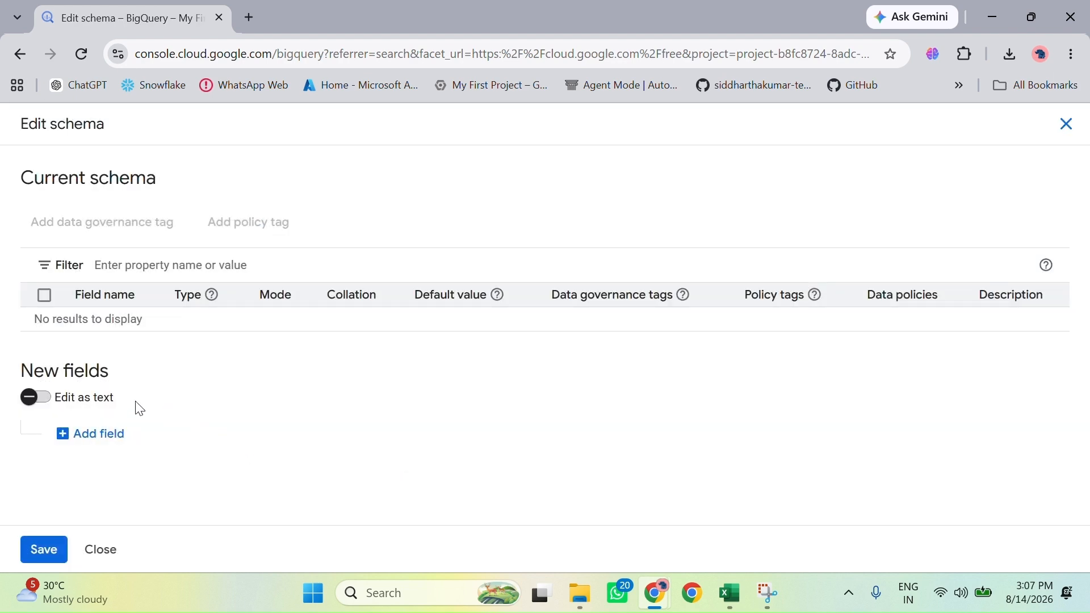
click(63, 437)
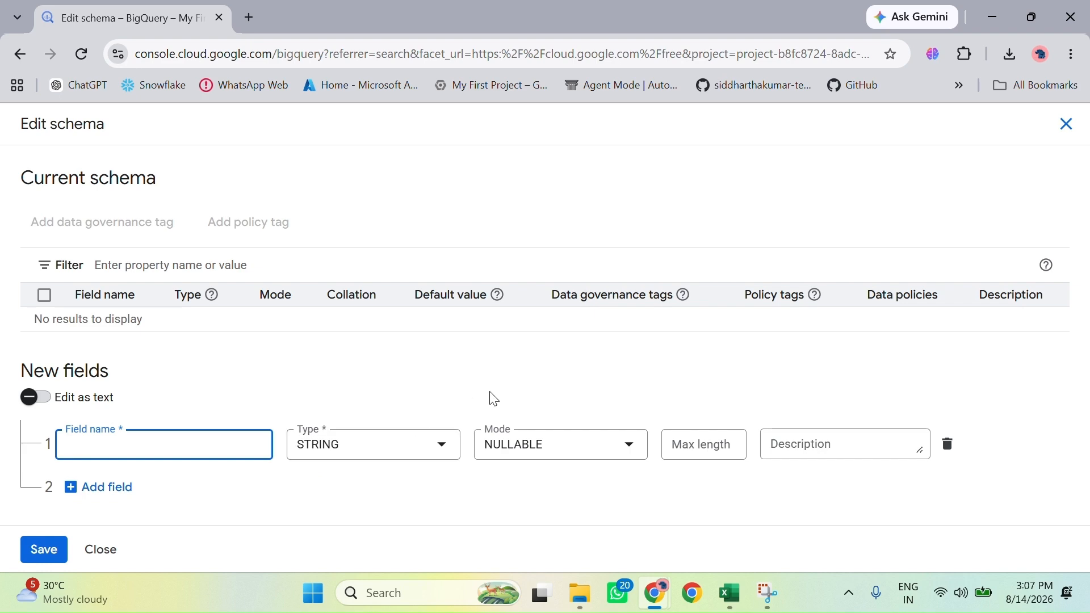
click(102, 551)
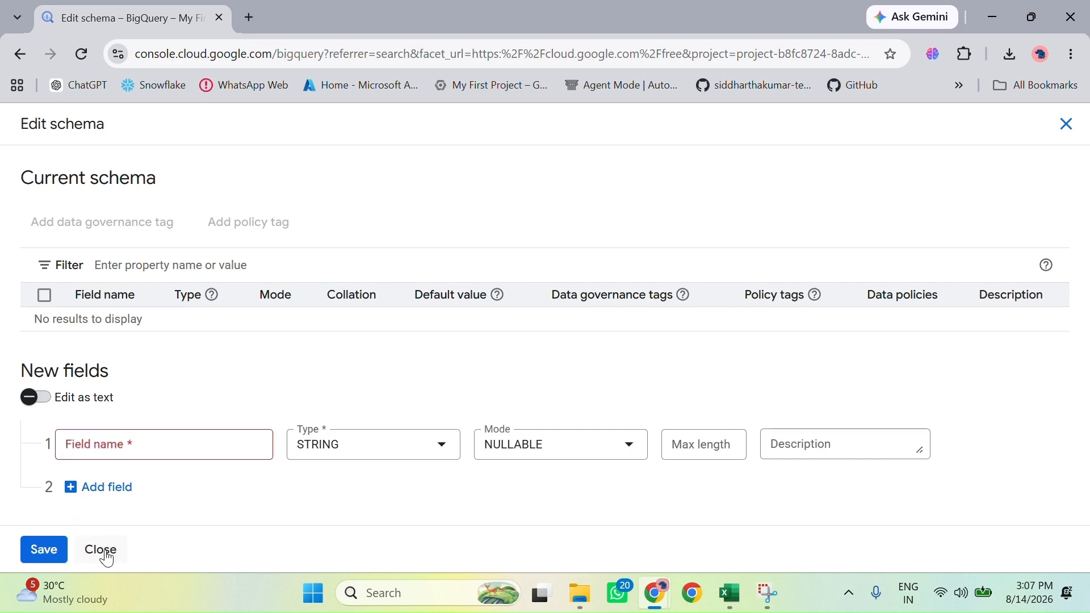
Write a new CREATE TABLE query for sid_data.employee with emp_id and department_id INT64, emp_name and email STRING, hire_date DATE and salary NUMERIC.
click(544, 237)
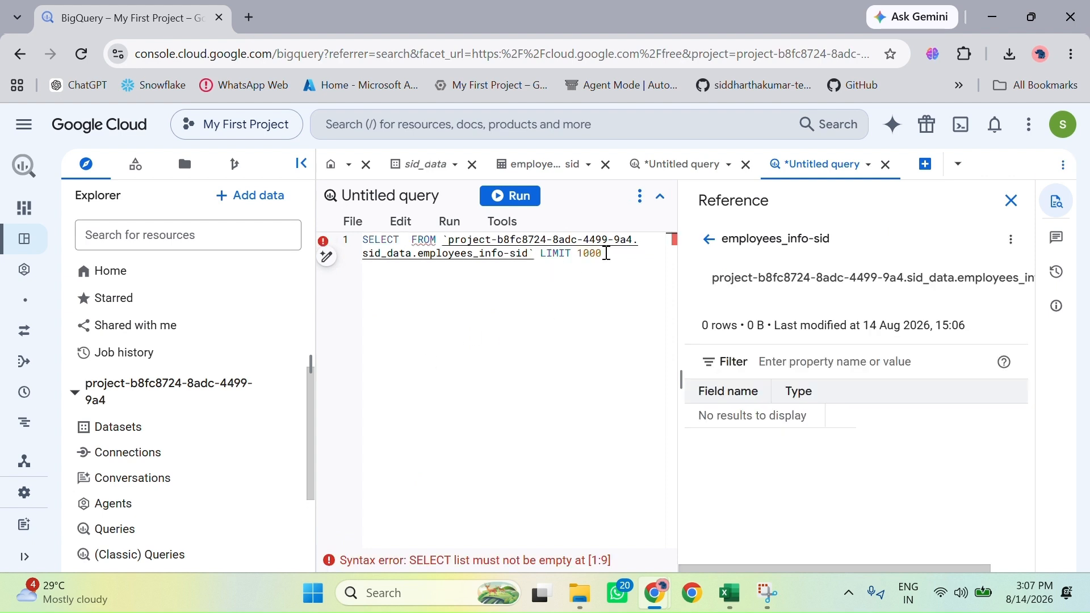
drag(605, 254, 354, 243)
key(BackSpace)
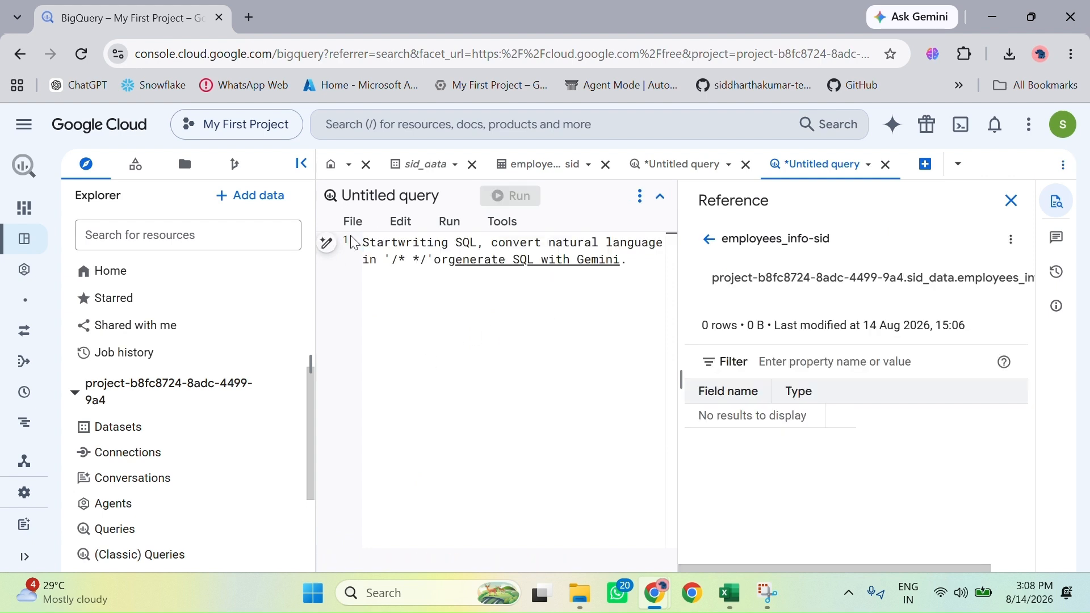
text(CREATE TABLE `project-b8fc8724-8adc-4499-9a4.sid_data.employee` (     emp_id INT64,     emp_name STRING,     email STRING,     department_id INT64,     hire_date DATE,     salary NUMERIC );)
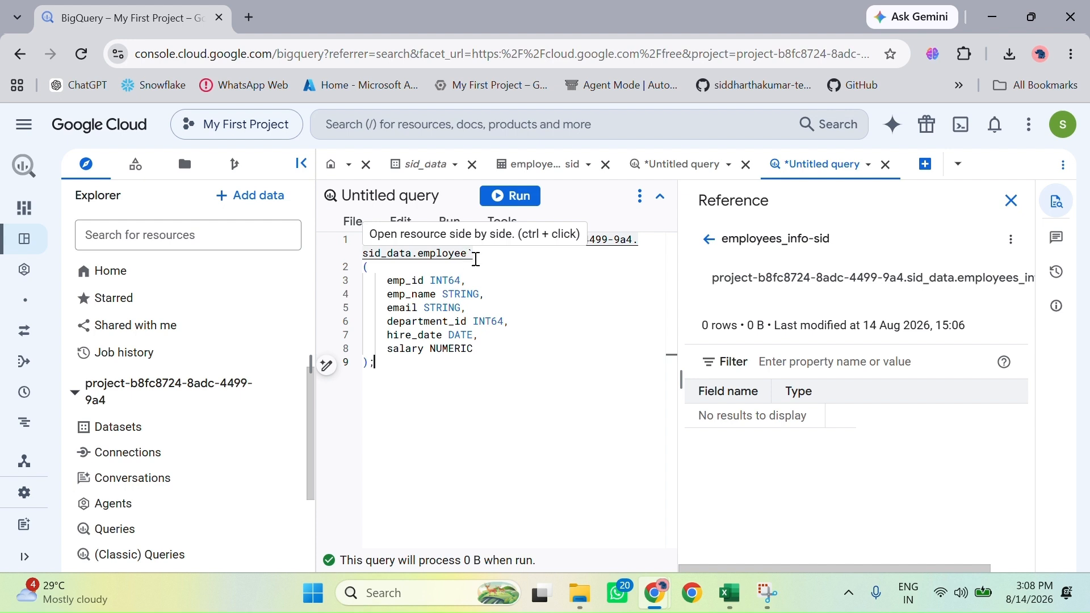
Change the table name in the CREATE TABLE statement to employee_info-sid and run the query.
double_click(476, 260)
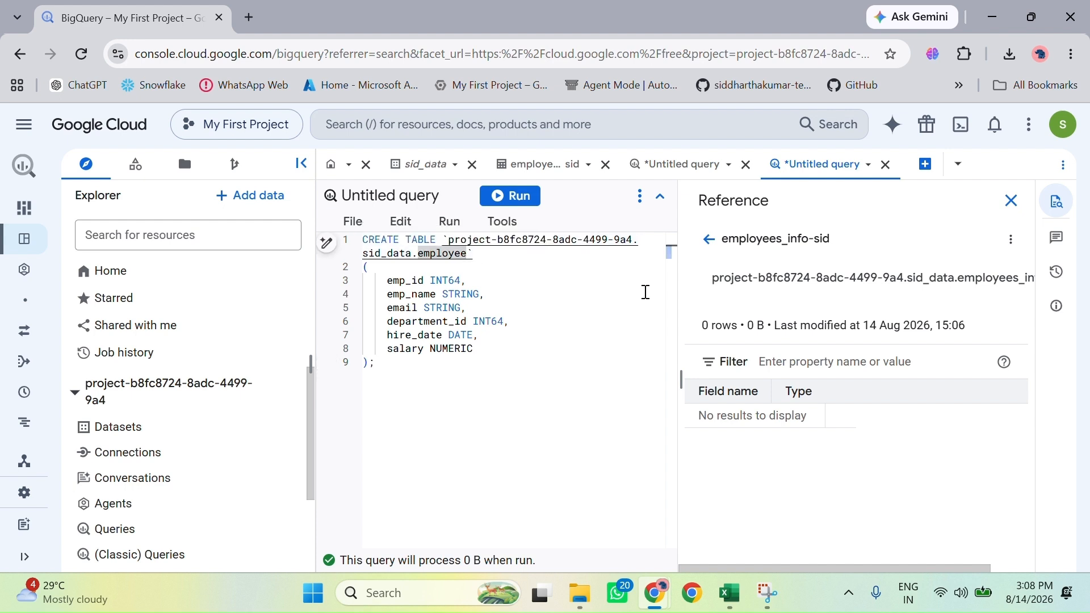
text(employee_info-sid)
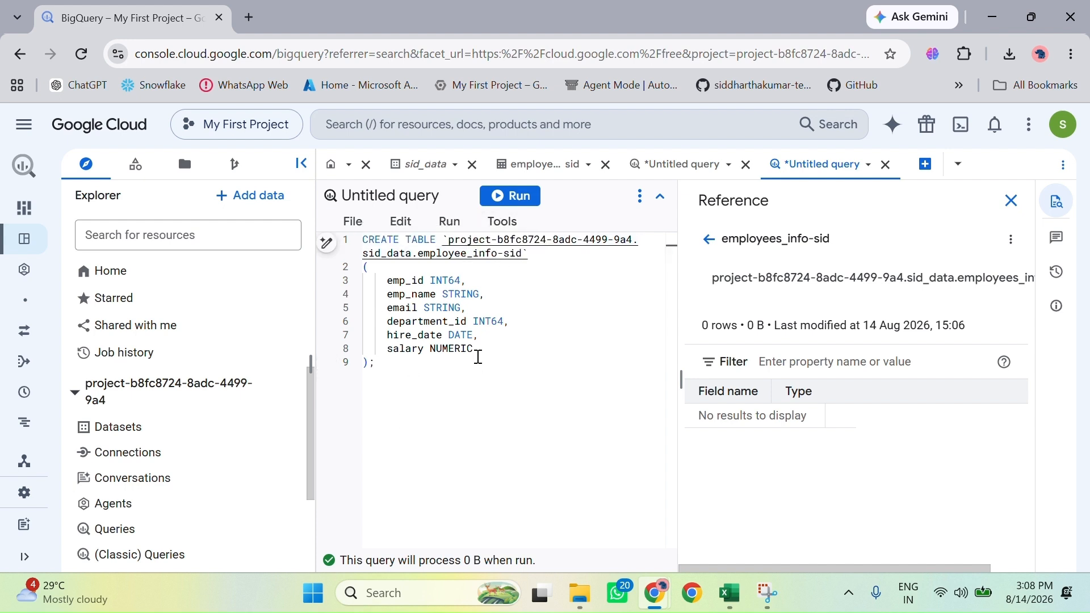
click(413, 361)
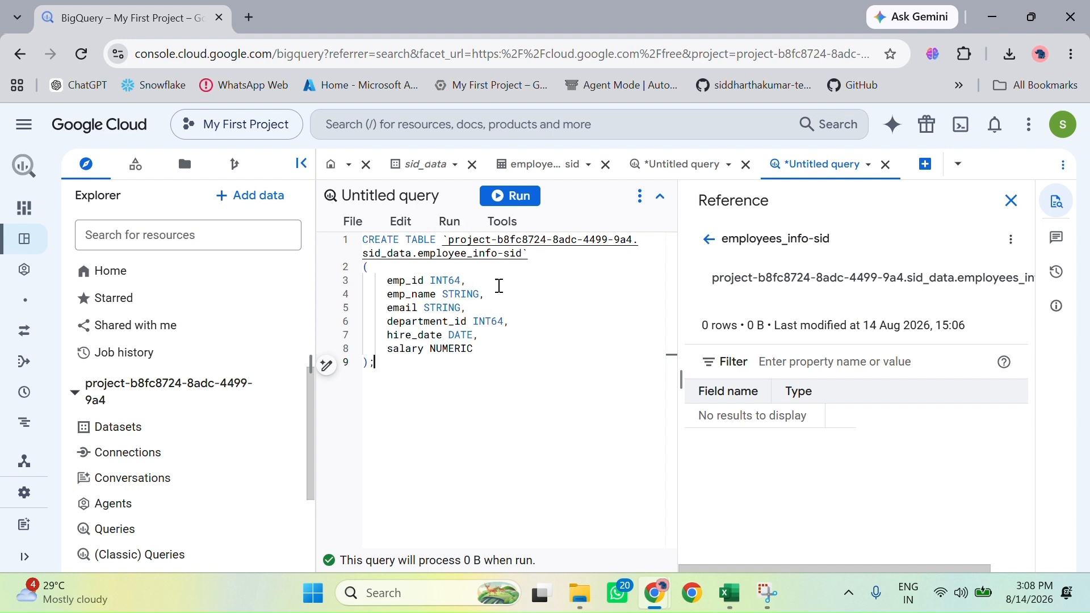
click(498, 208)
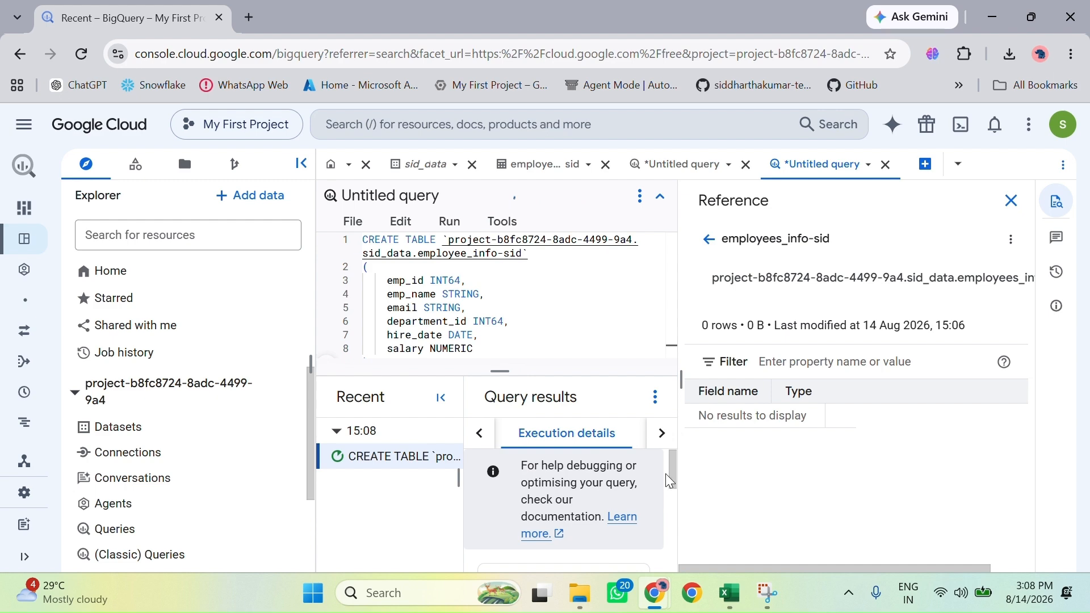
Open the newly created employee_info-sid table from the CREATE TABLE query's results and check its schema.
click(682, 169)
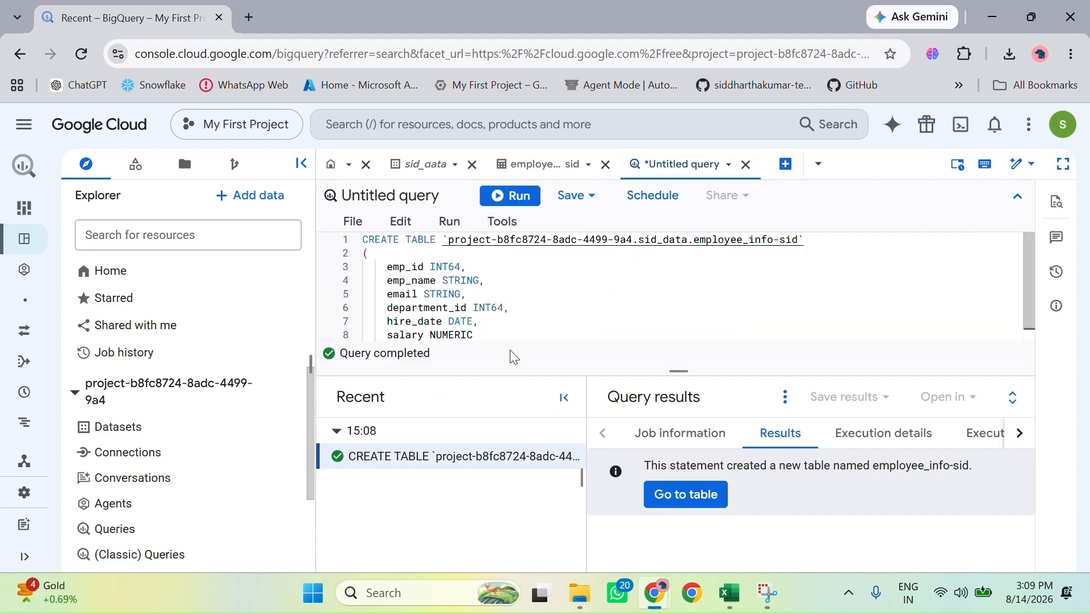
click(685, 495)
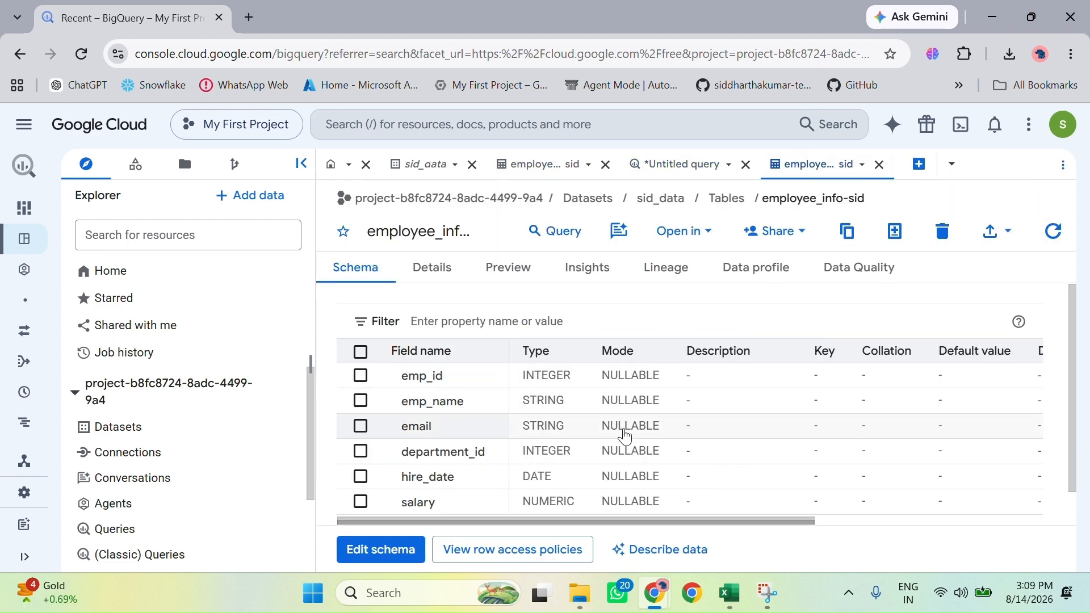
scroll(574, 500, down, 1)
scroll(579, 509, up, 1)
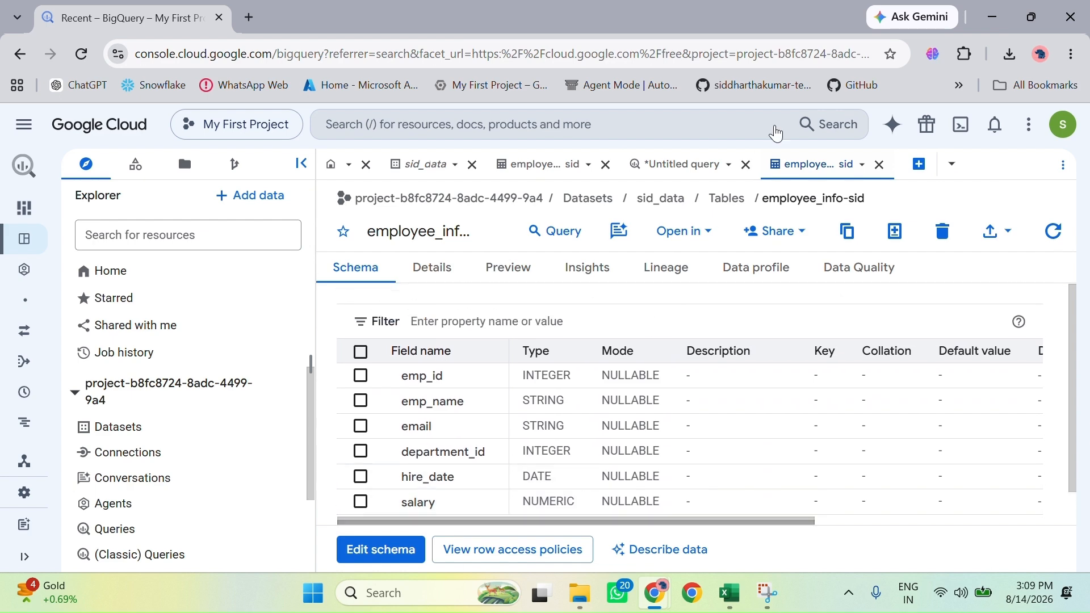
Complete the query as SELECT * FROM sid_data.employee_info-sid LIMIT 1000 and run only the part before LIMIT.
click(732, 172)
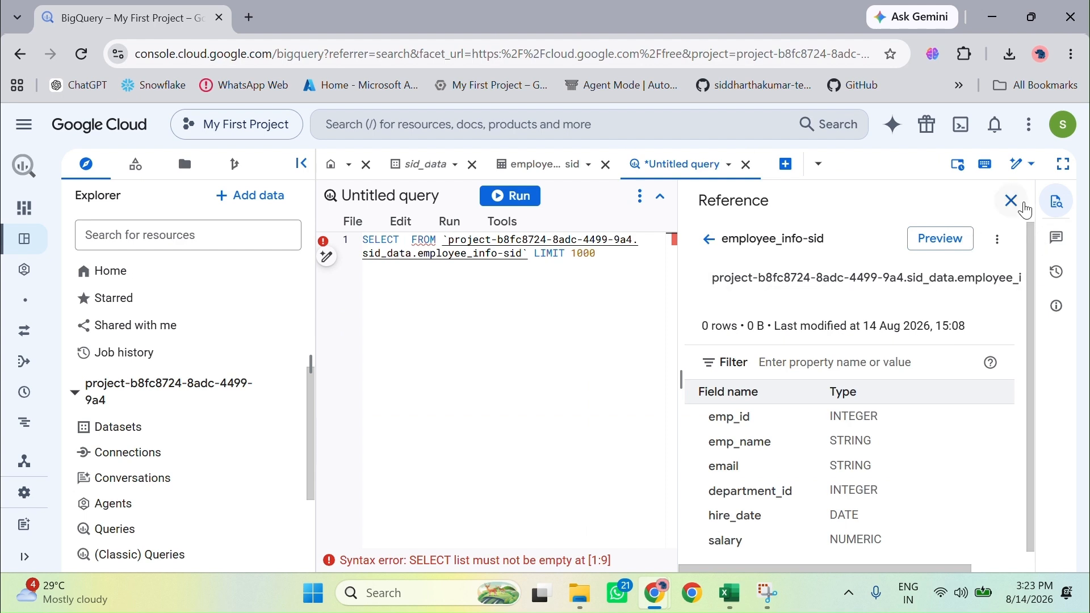
click(1013, 201)
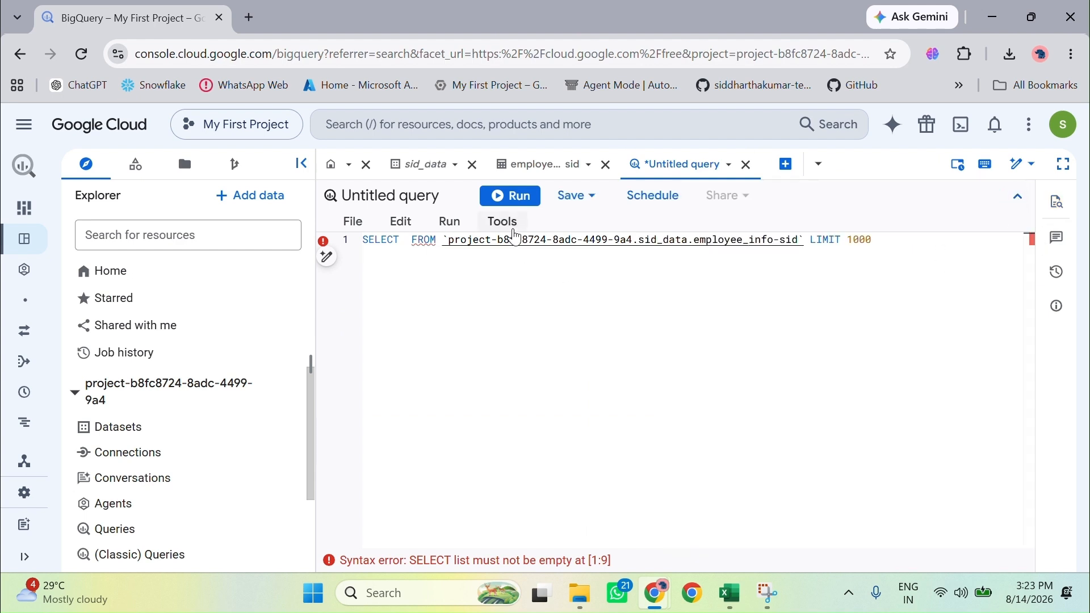
click(412, 238)
key(BackSpace)
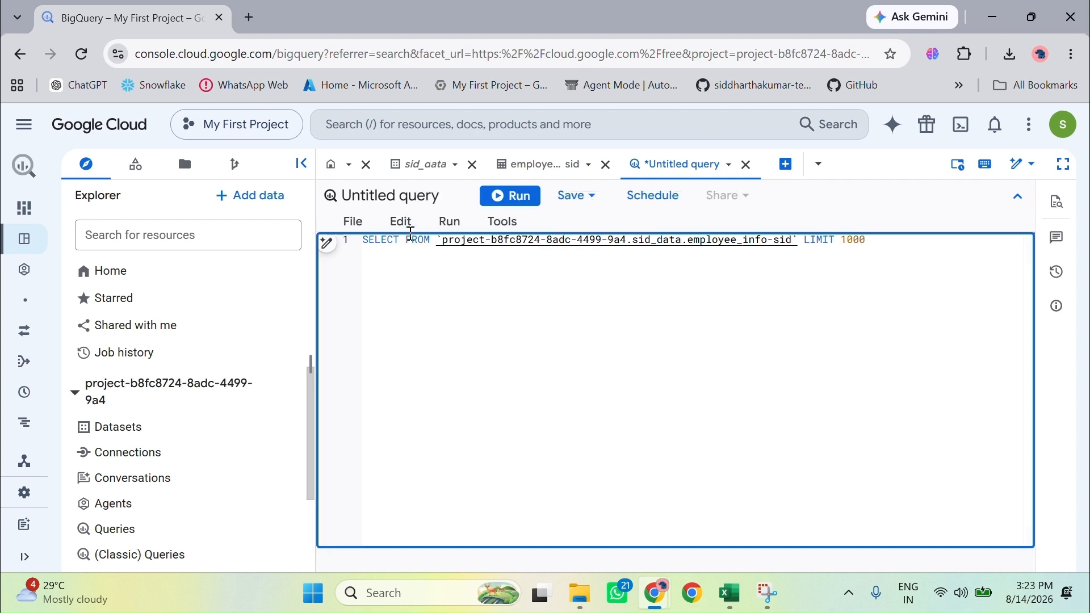
text(*)
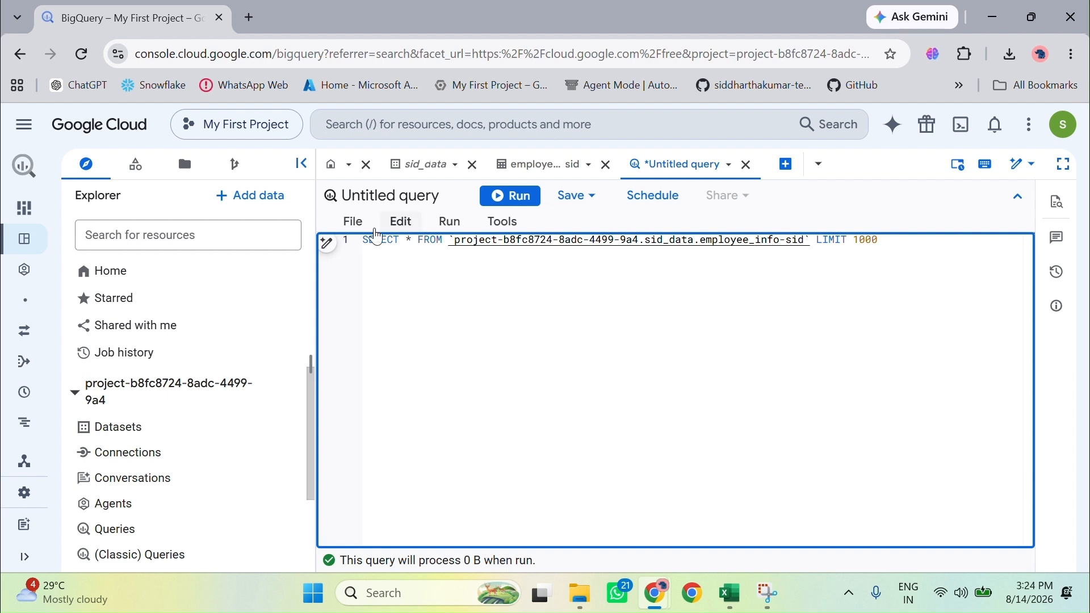
drag(364, 244, 816, 254)
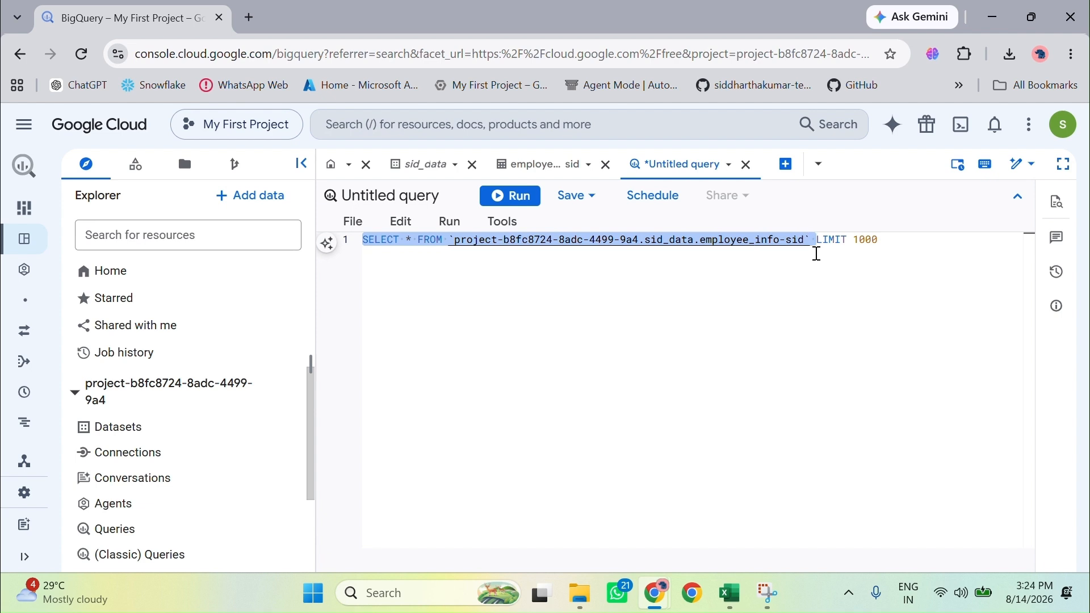
click(511, 196)
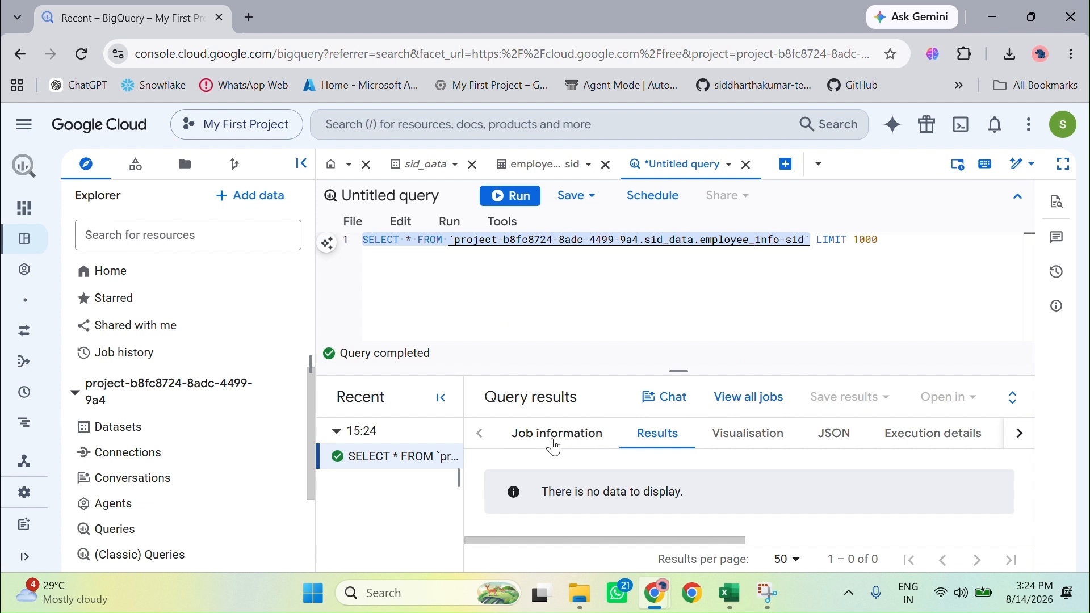
Review the job information and visualisation of the employee_info-sid query results.
click(554, 446)
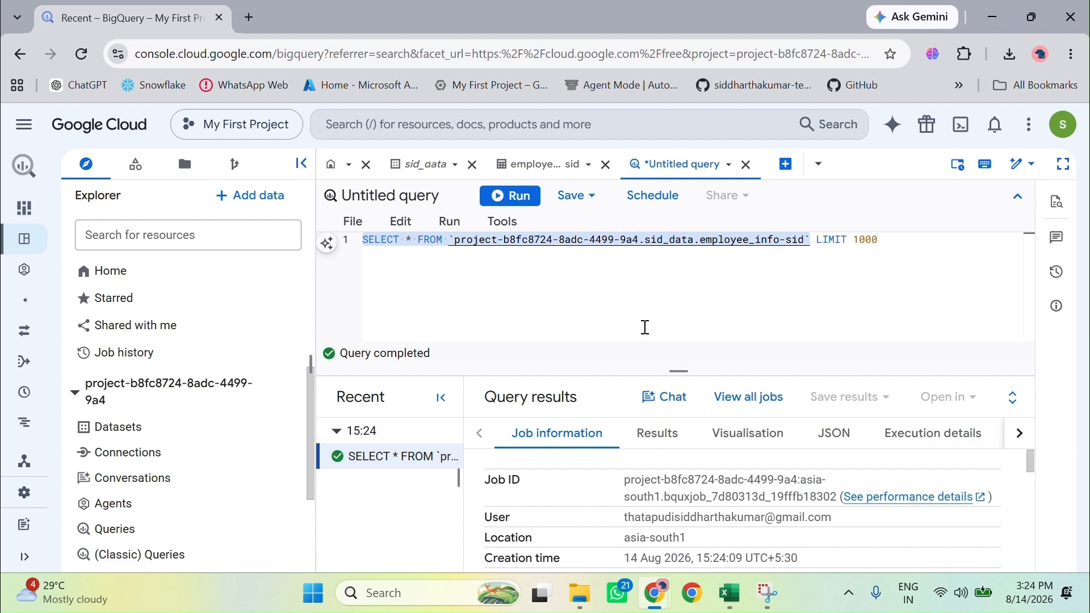
scroll(732, 494, down, 4)
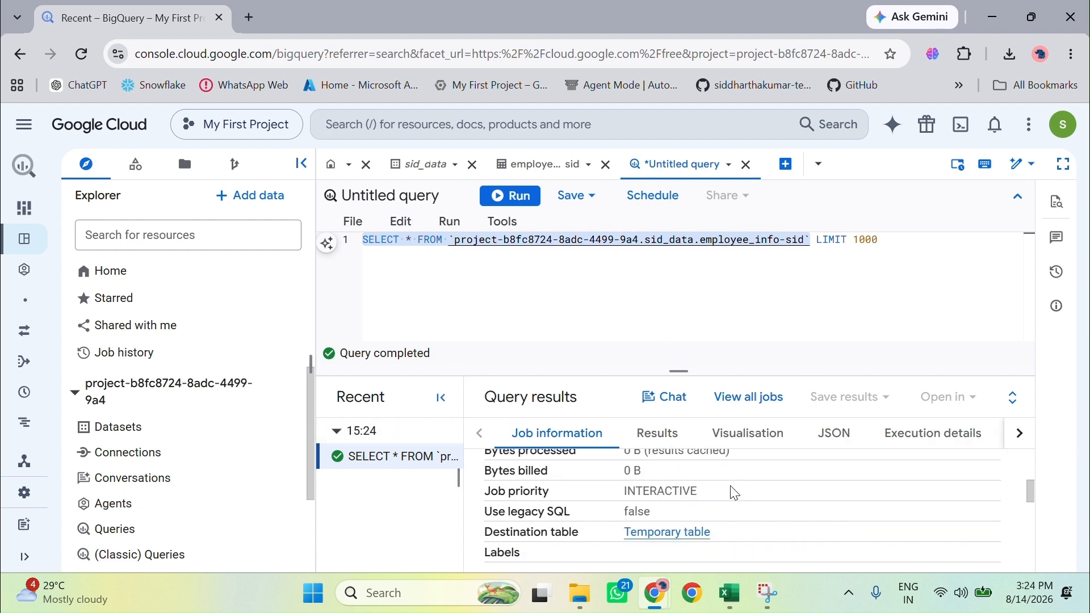
scroll(735, 493, down, 2)
scroll(738, 482, up, 5)
click(748, 433)
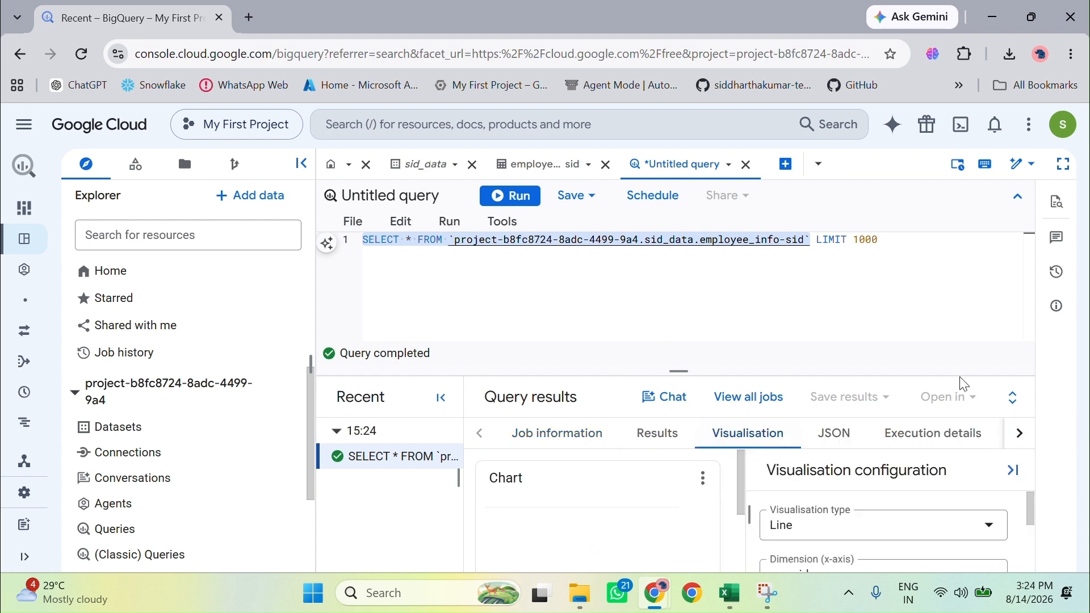
scroll(956, 360, down, 2)
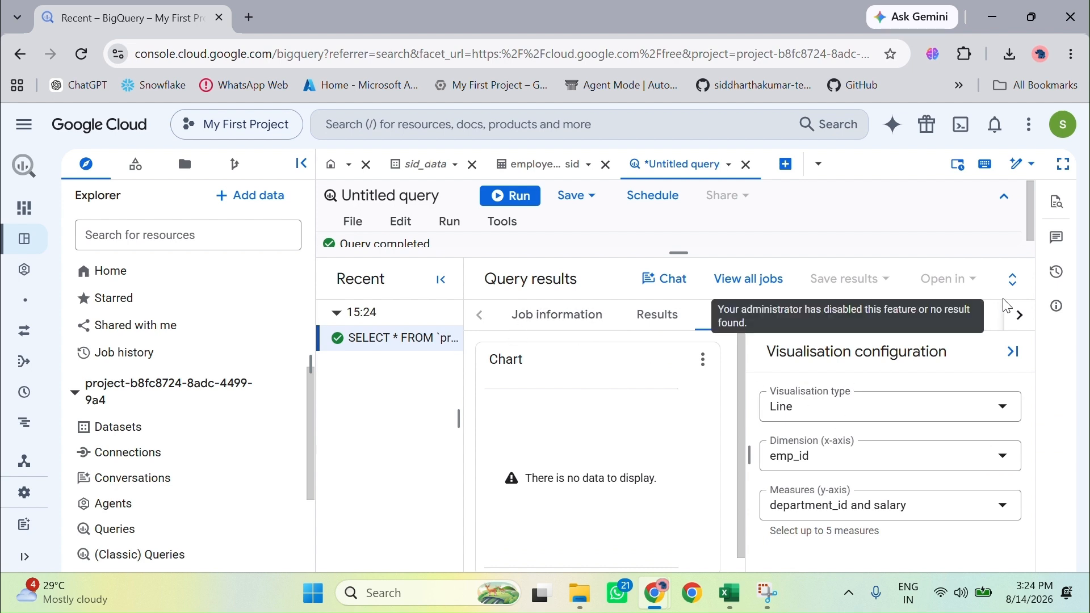
click(1021, 318)
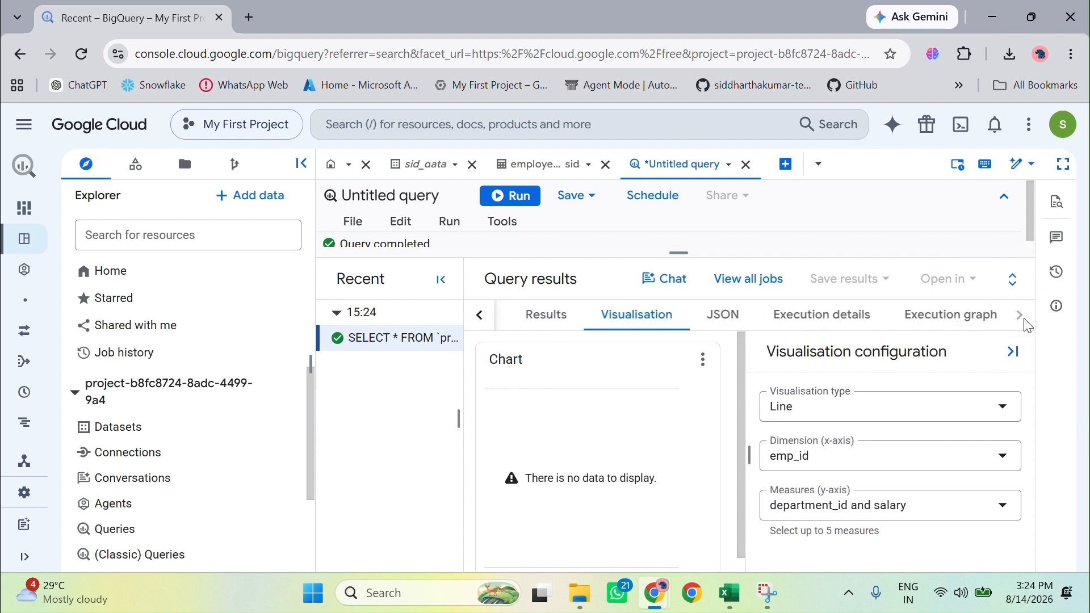
click(480, 315)
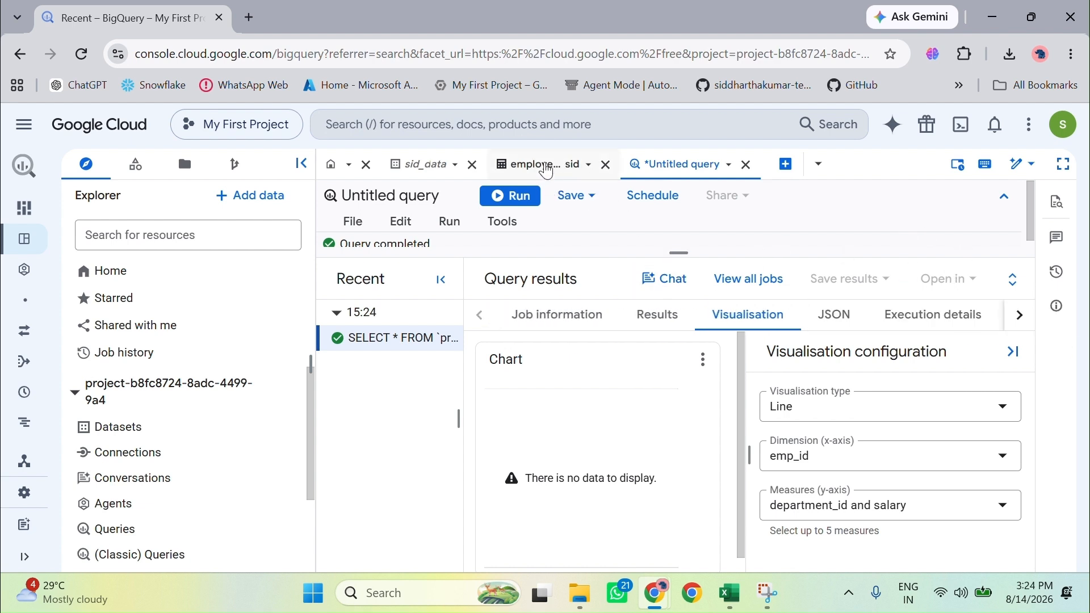
Check the details and schema of the employee_info-sid table.
click(545, 164)
click(433, 272)
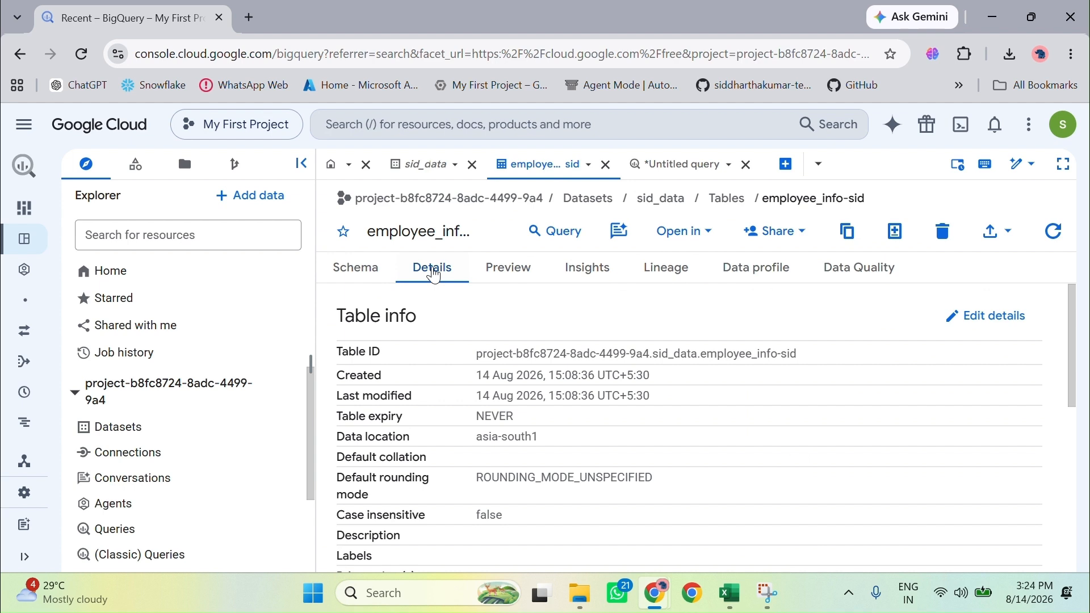
click(359, 282)
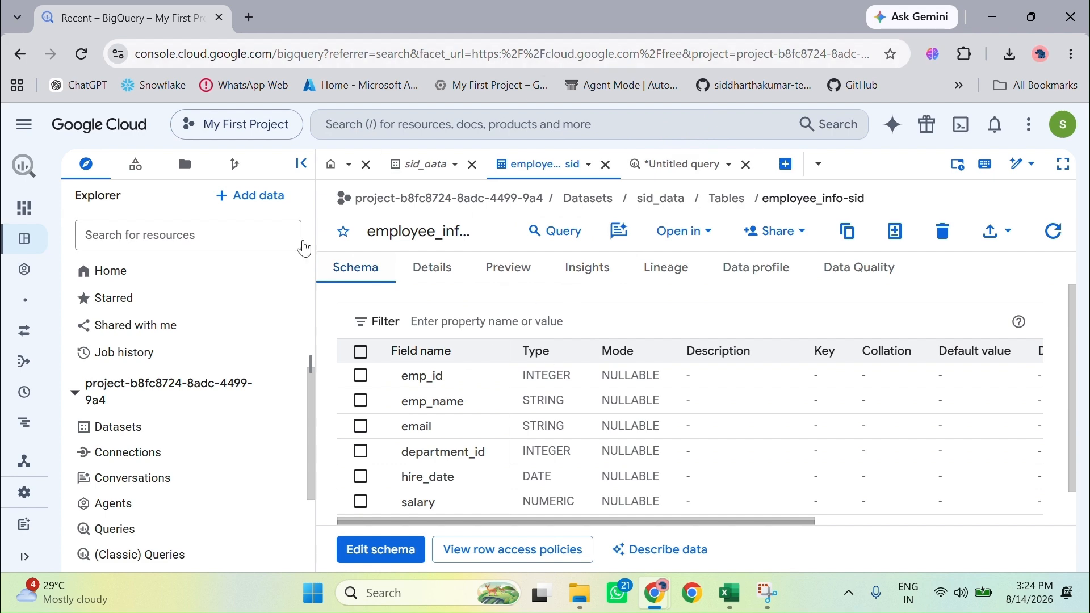
Copy the table name employee_info-sid and enter it as the destination table in the Create transfer form.
key(alt+Tab)
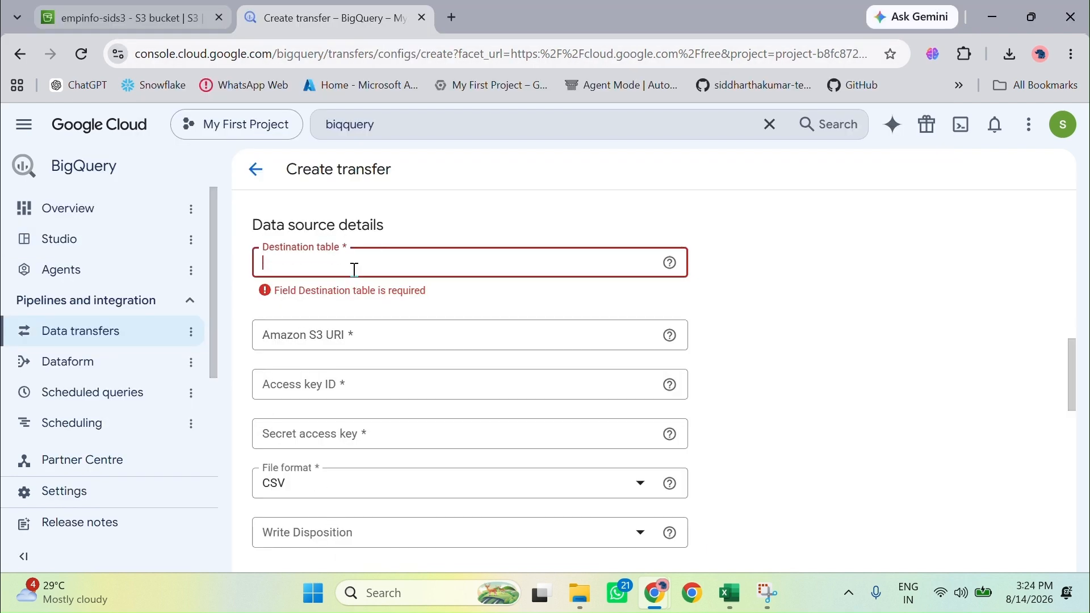
key(alt+Tab)
drag(761, 198, 876, 193)
key(ctrl+c)
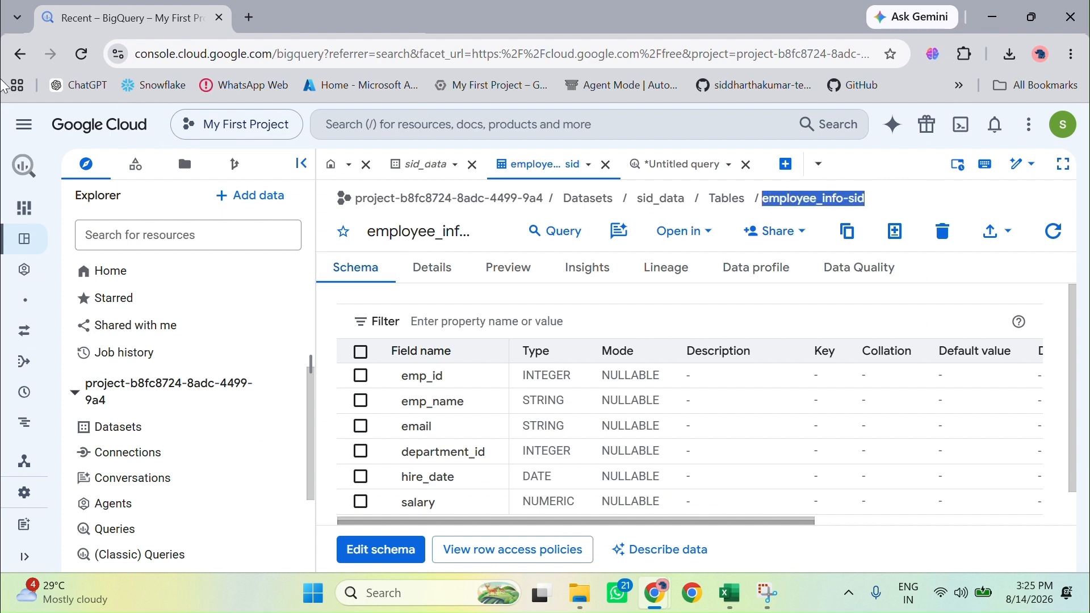
key(alt+Tab)
click(338, 267)
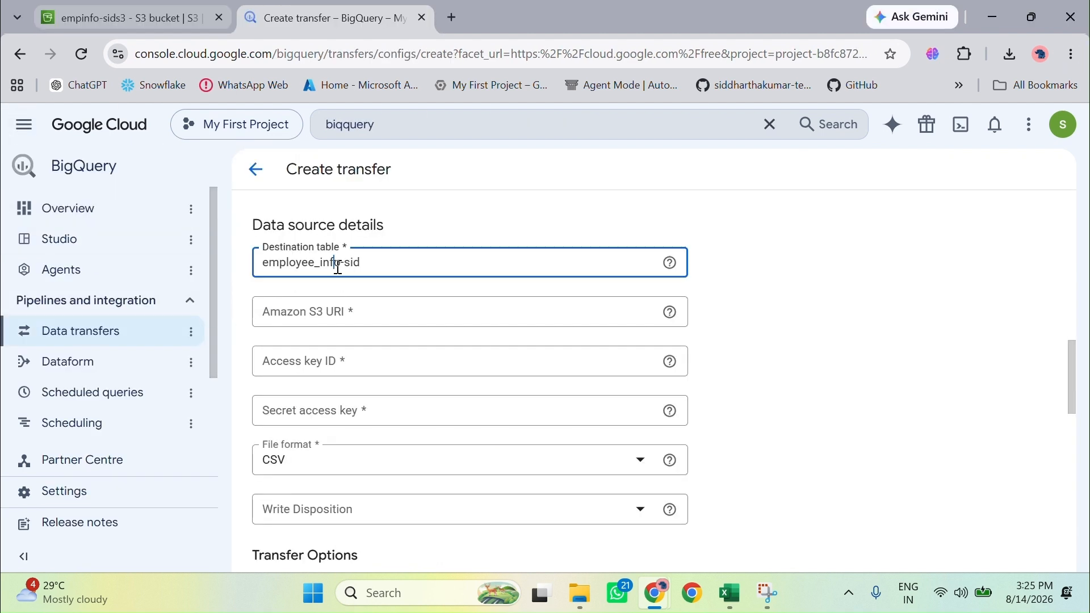
key(ctrl+a)
key(ctrl+v)
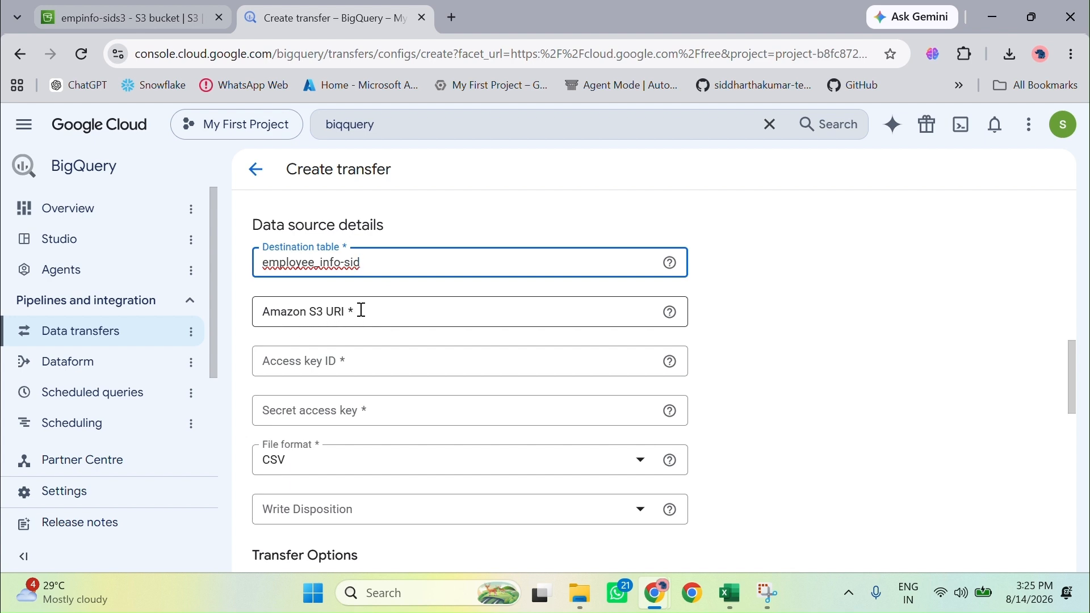
Copy the S3 URI of new_employee_data.csv from the empinfo-sids3 bucket and enter it as the transfer's Amazon S3 URI.
click(671, 313)
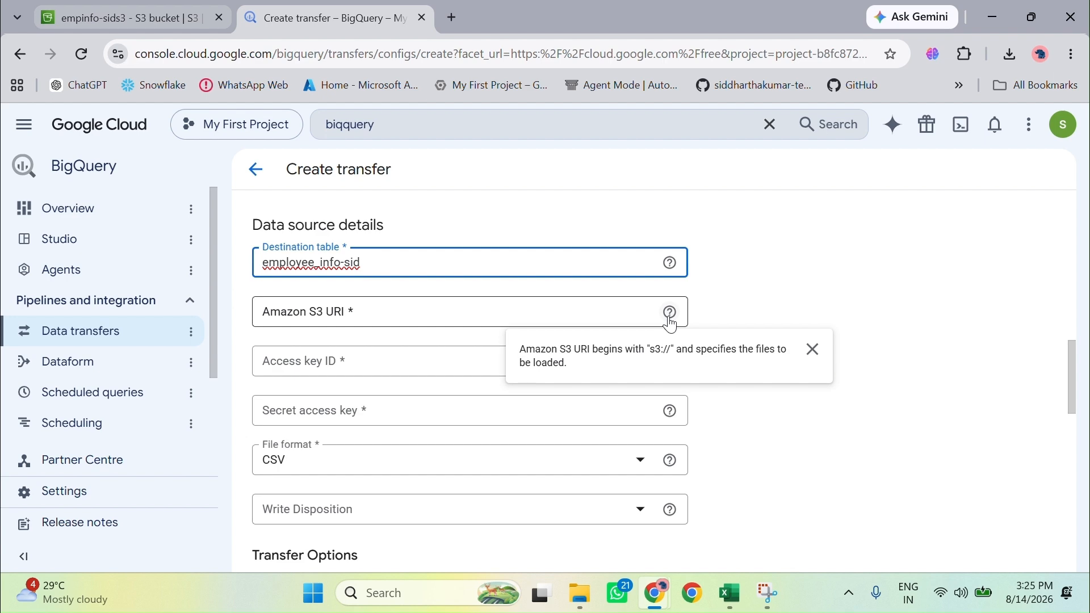
click(80, 17)
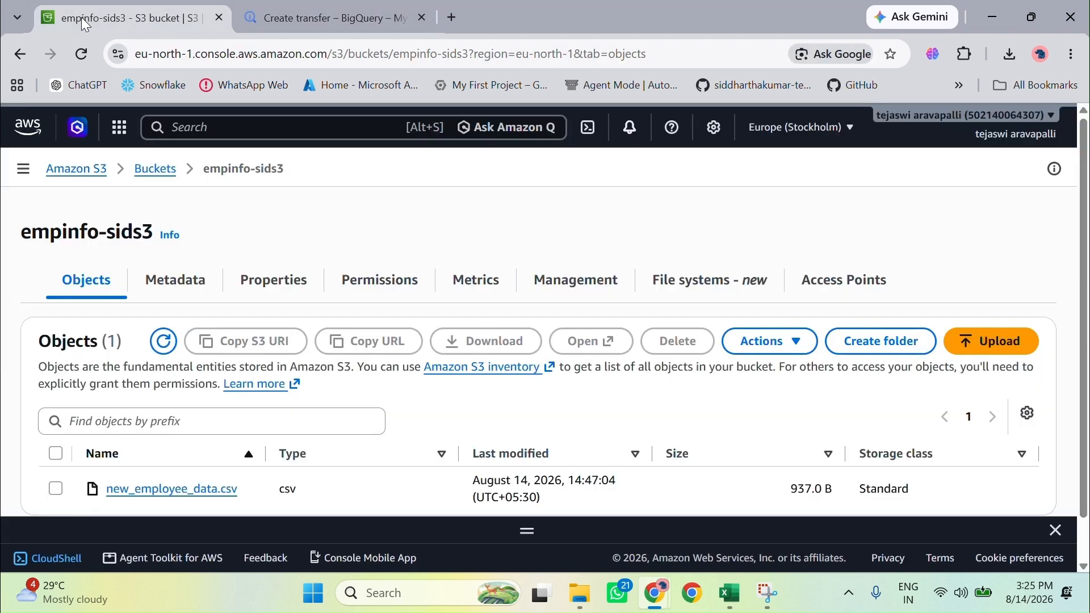
scroll(177, 343, down, 1)
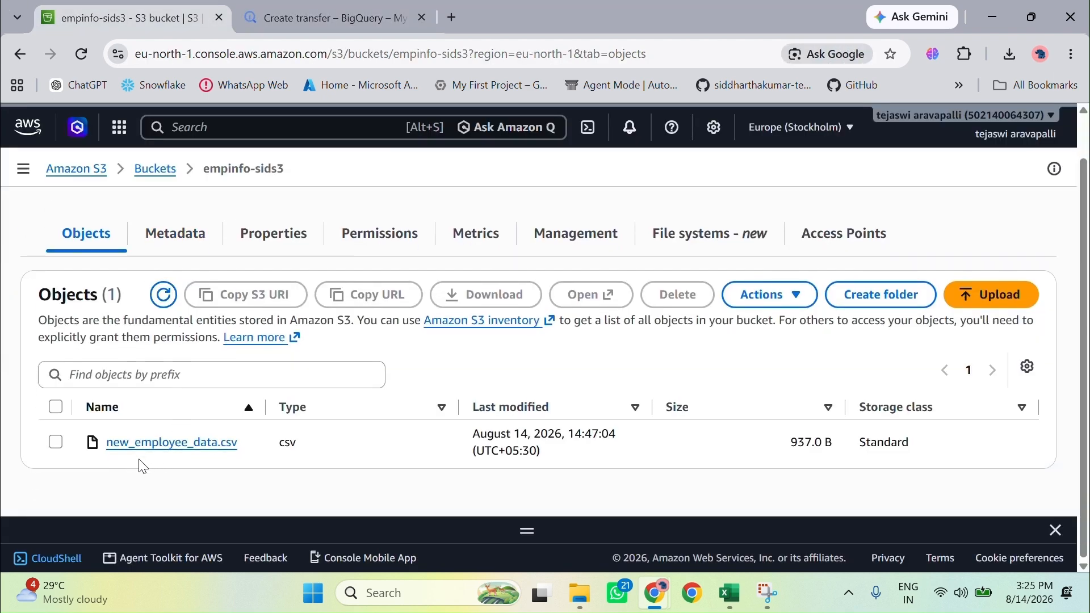
click(146, 442)
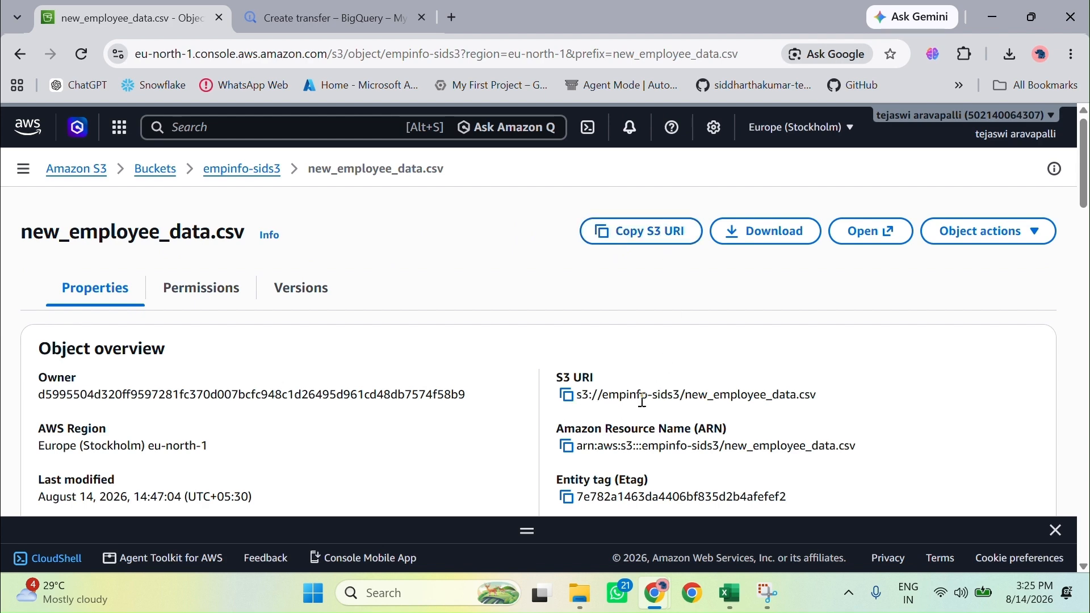
click(625, 232)
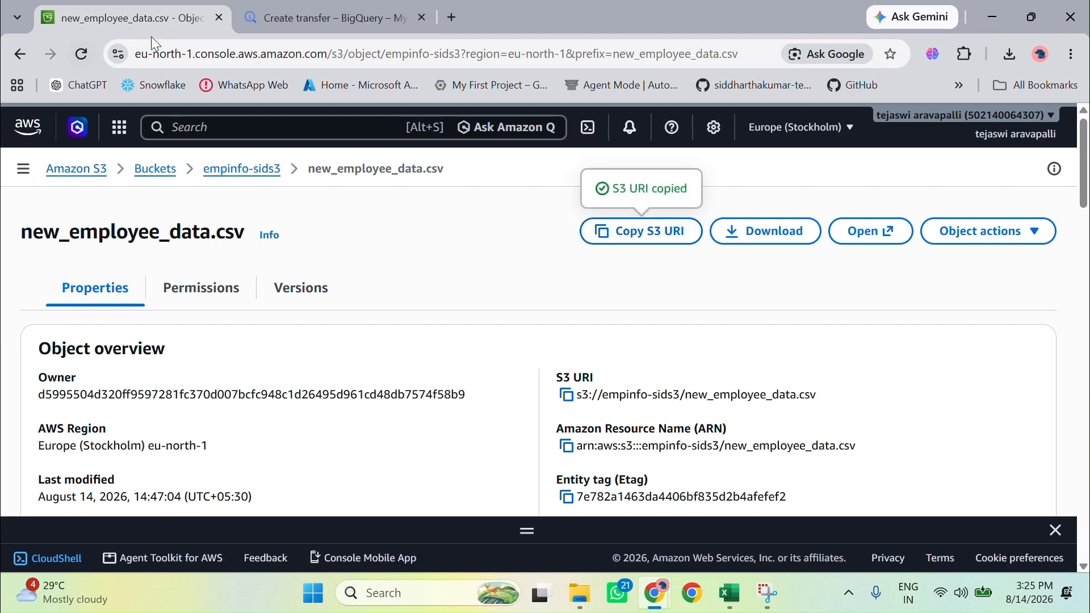
click(309, 13)
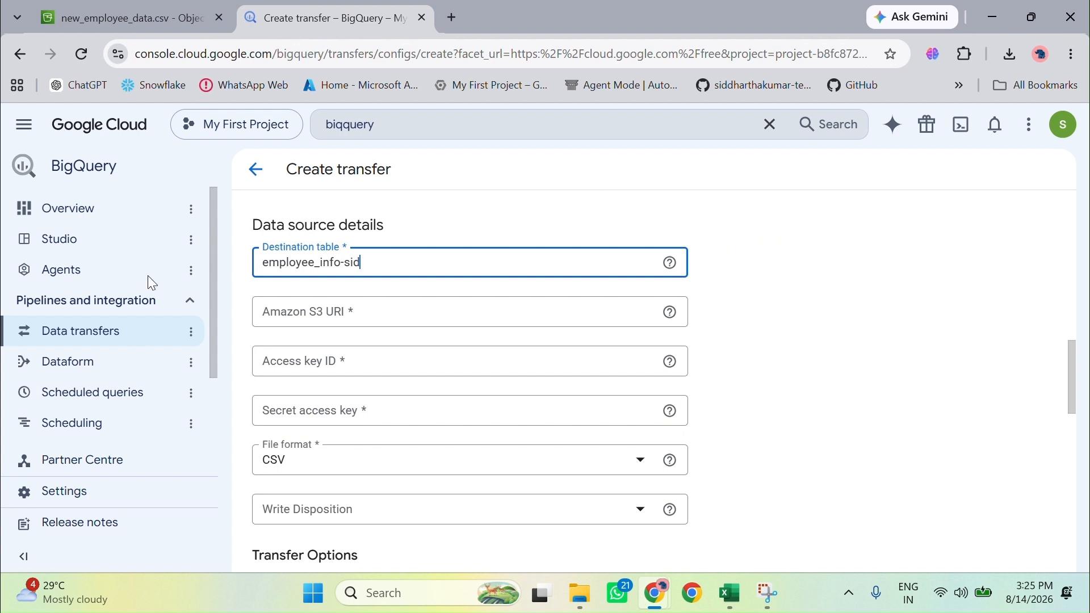
click(310, 319)
key(ctrl+v)
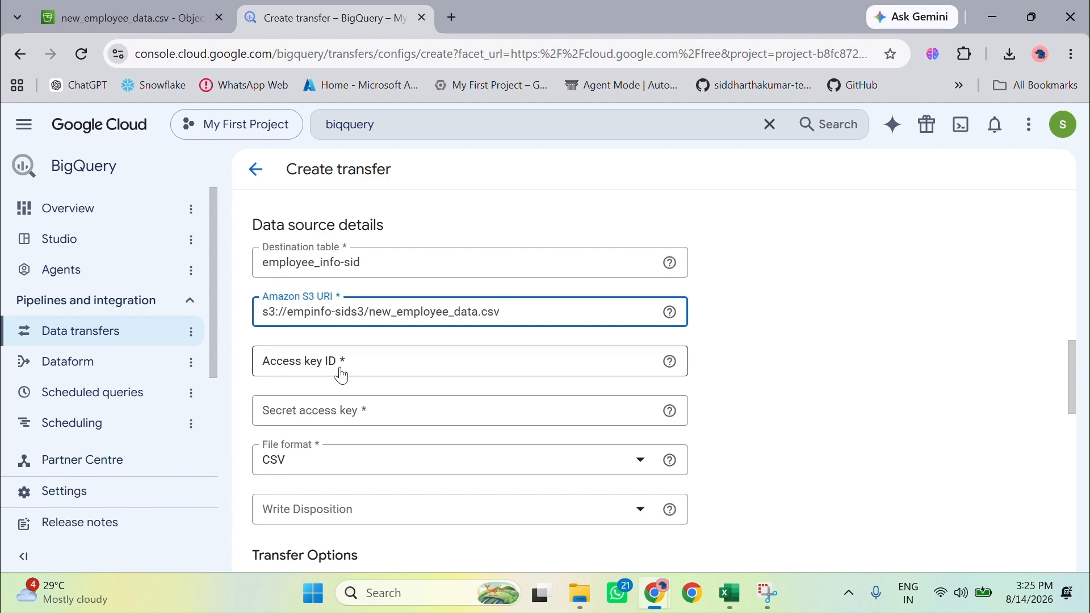
Switch to the AWS console, search for "iam user" and open the list of IAM users.
click(152, 3)
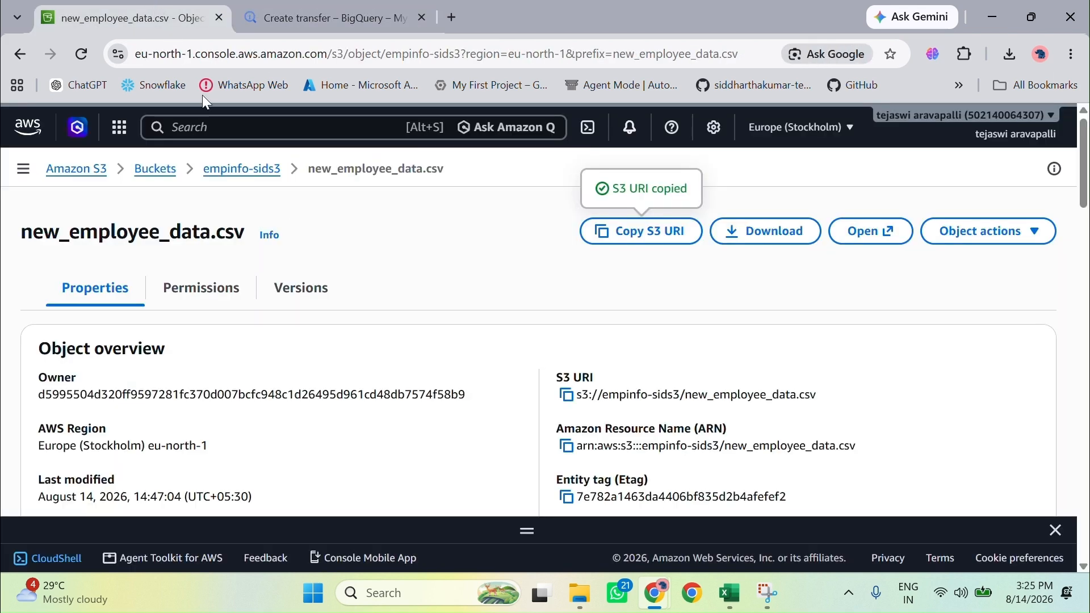
click(272, 131)
text(i)
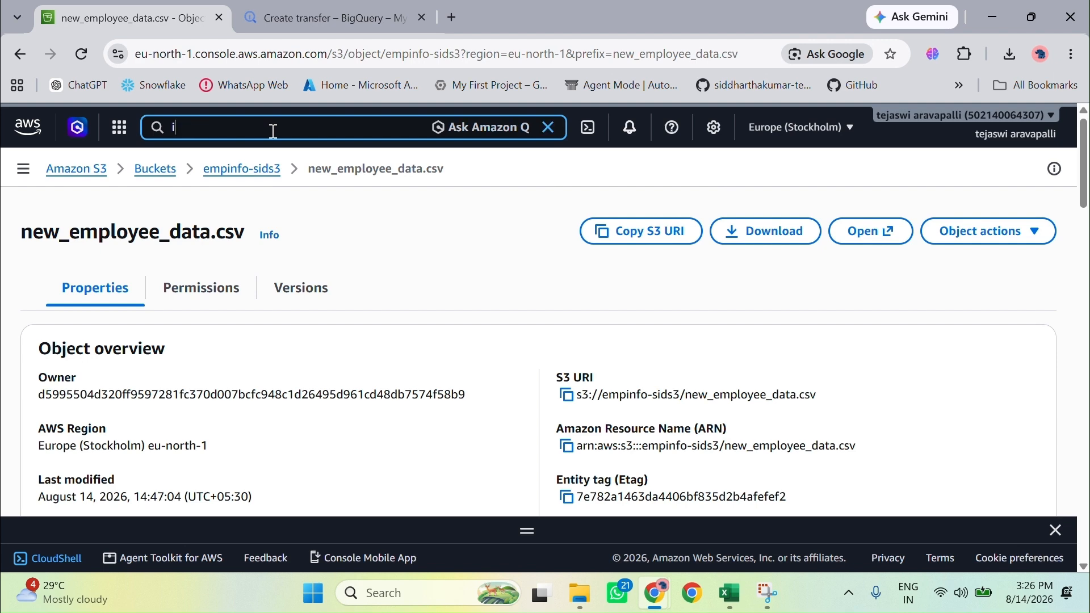
text(am user)
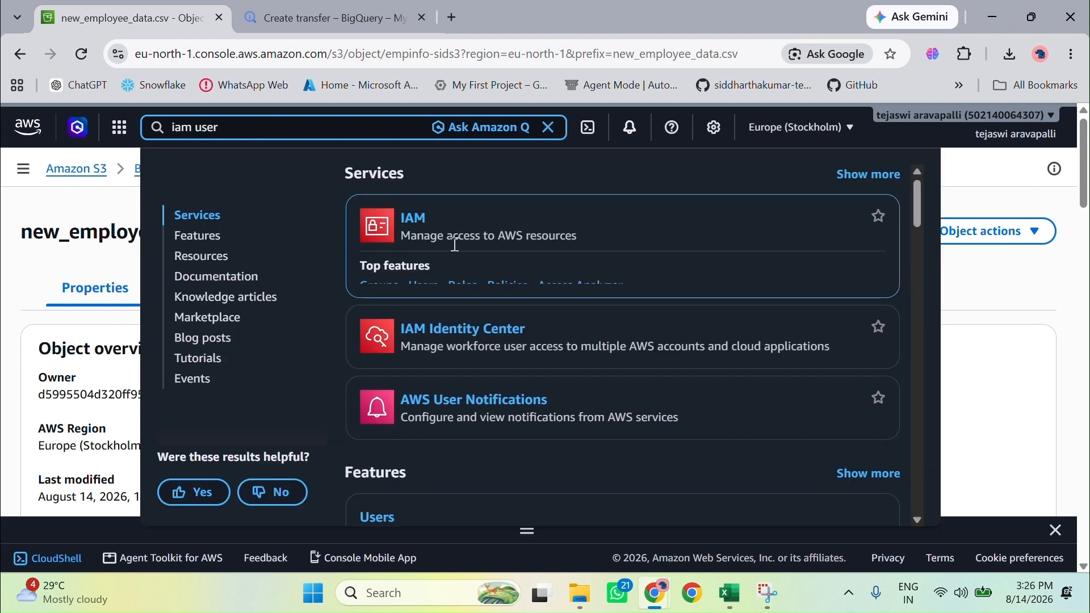
click(414, 221)
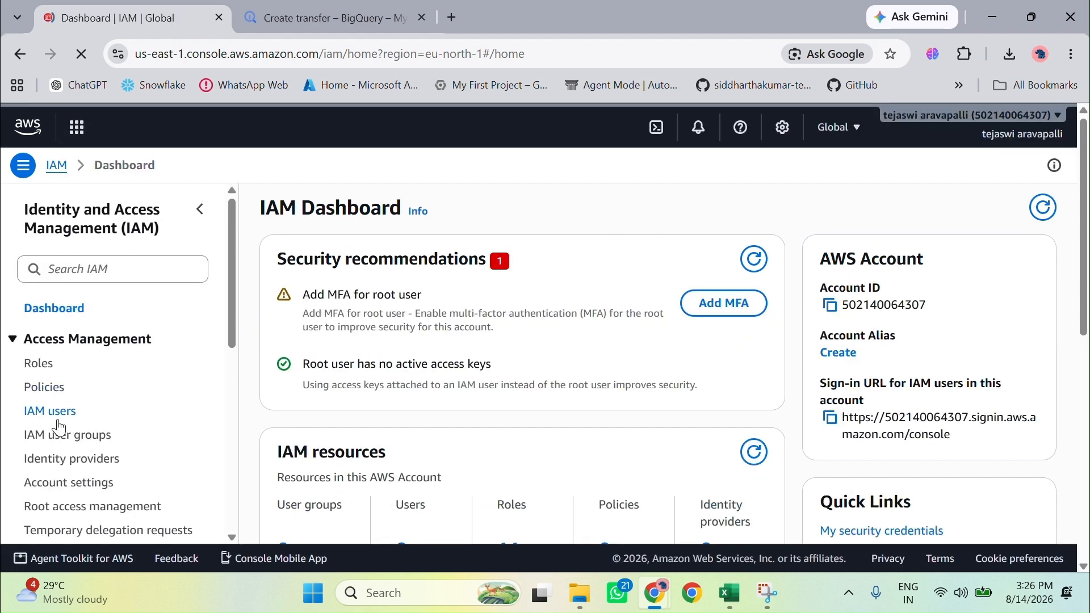
click(45, 421)
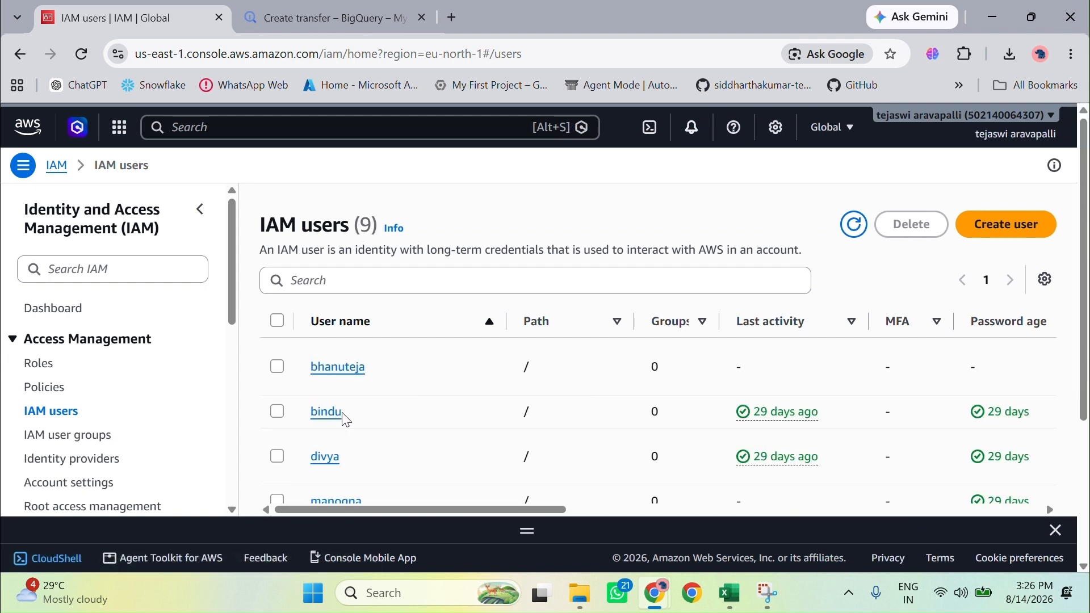
Start creating a new IAM user and name it sids3-empinfo.
click(995, 237)
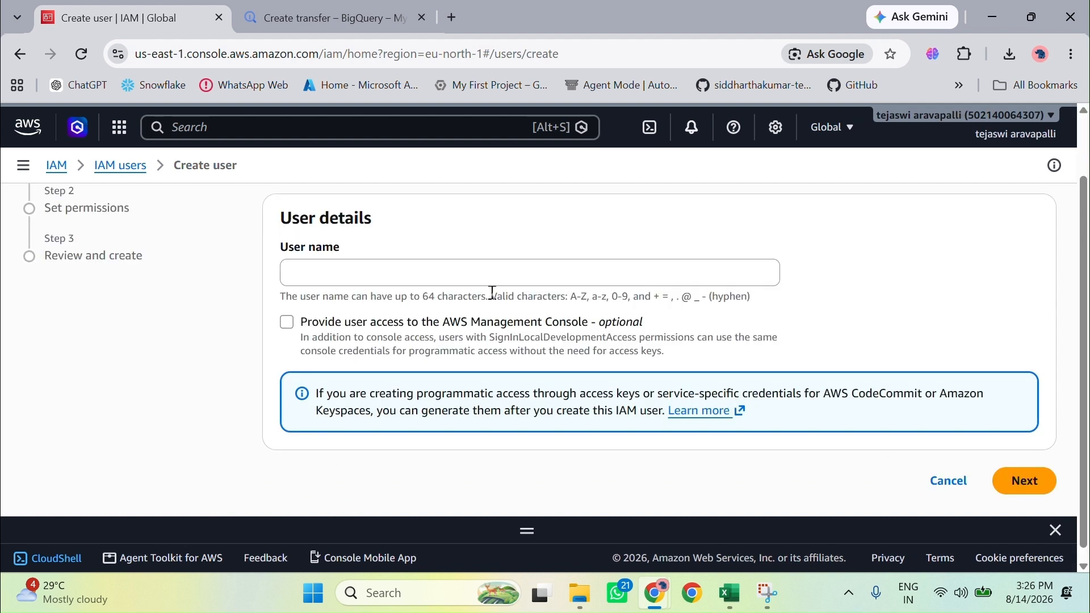
click(400, 272)
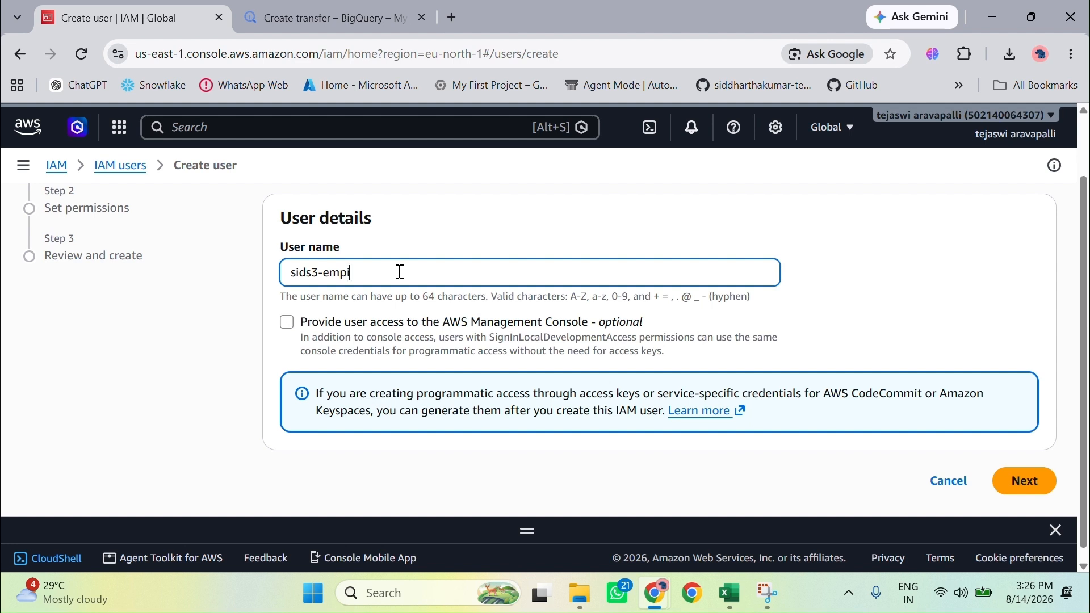
click(1024, 486)
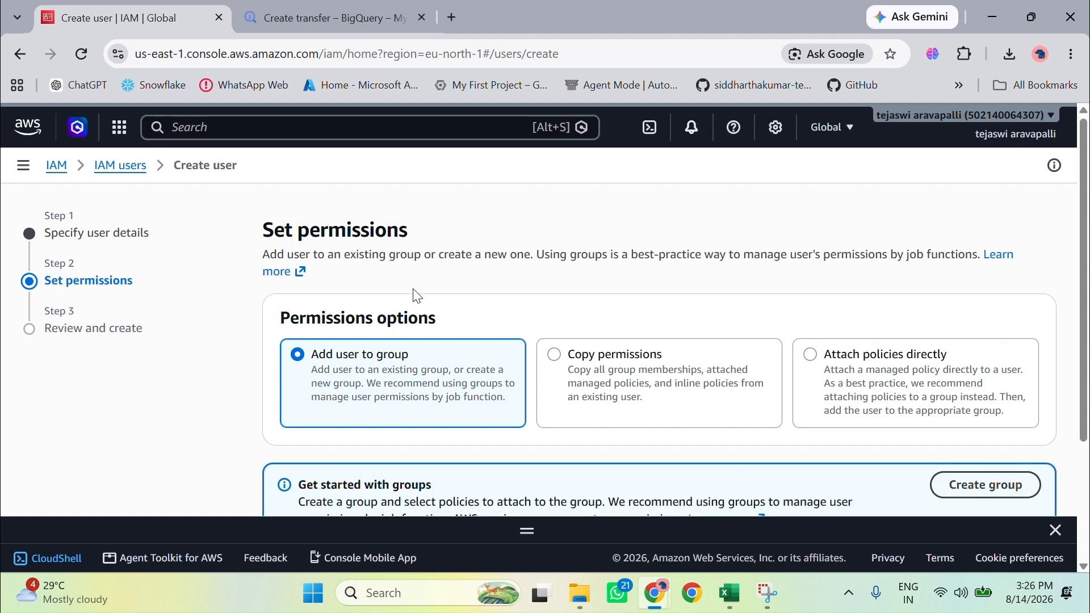
Keep the default permission options, review the user details and create the IAM user.
scroll(417, 296, down, 3)
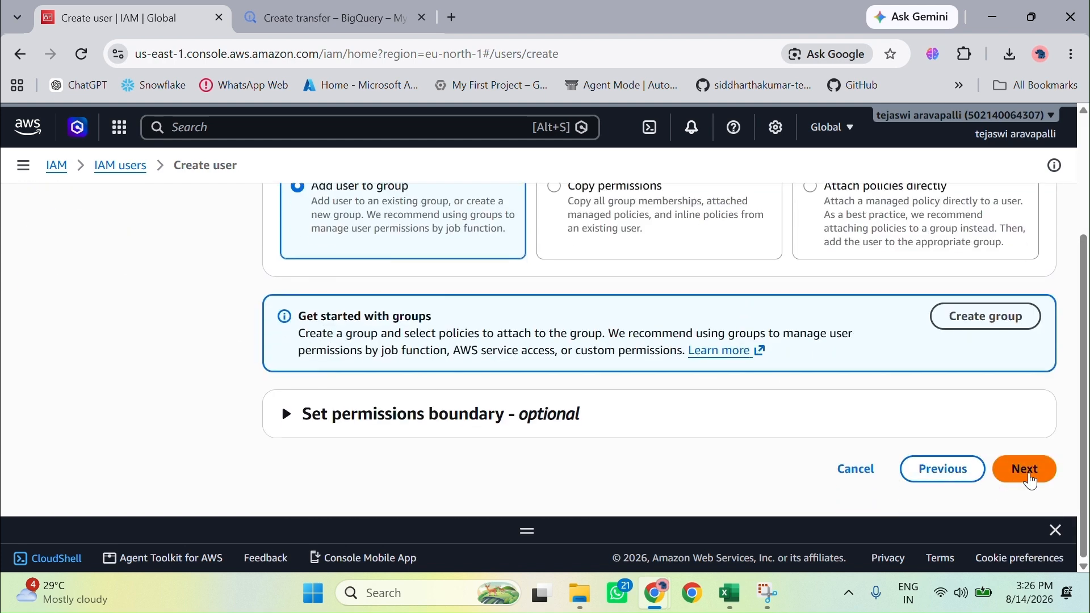
click(1032, 481)
scroll(608, 370, down, 4)
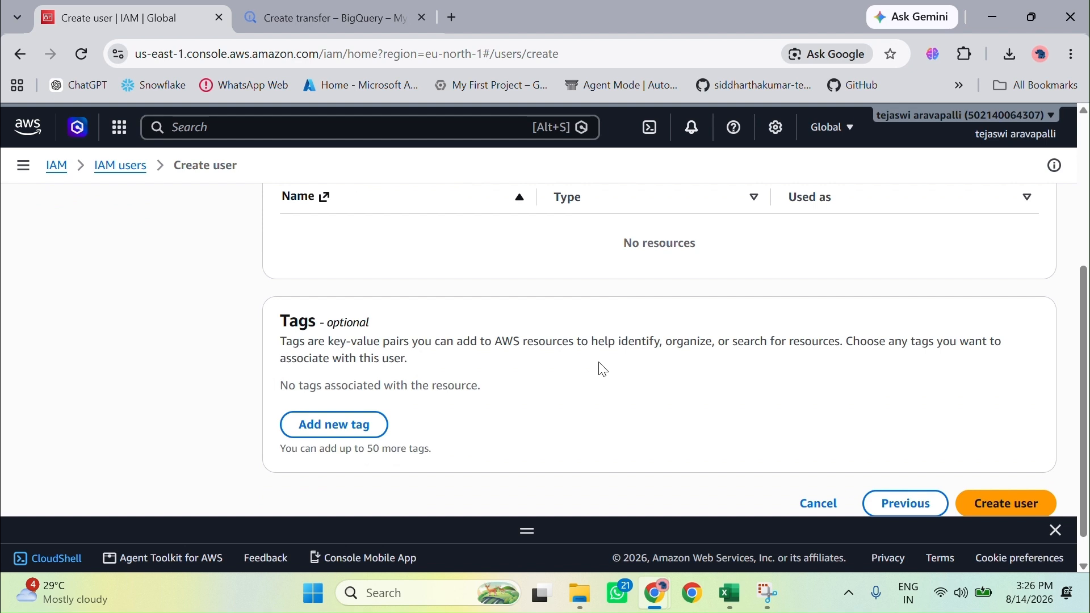
scroll(358, 389, up, 3)
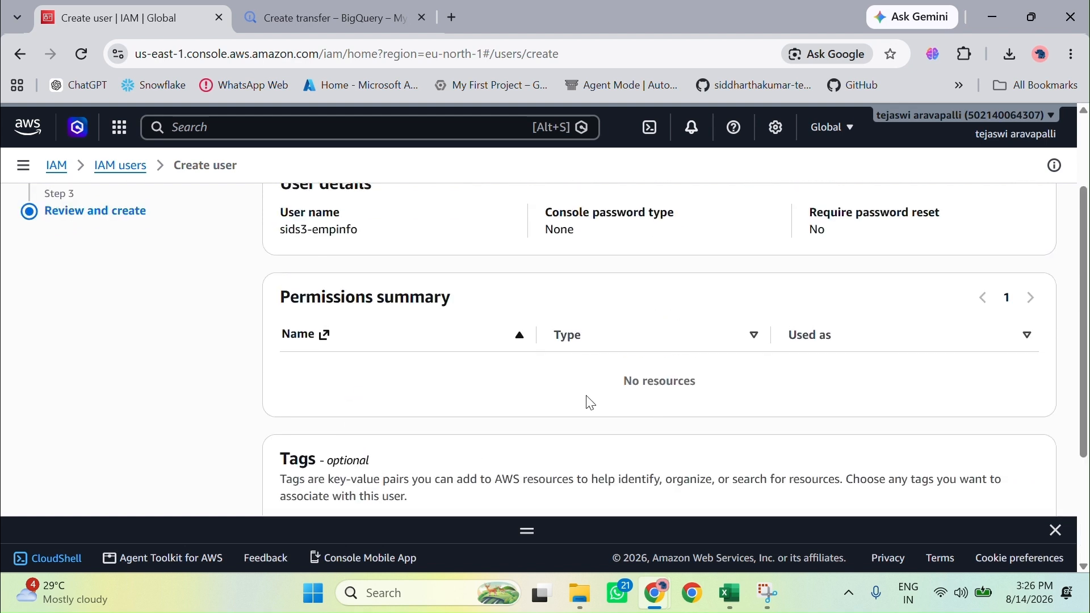
scroll(591, 402, up, 2)
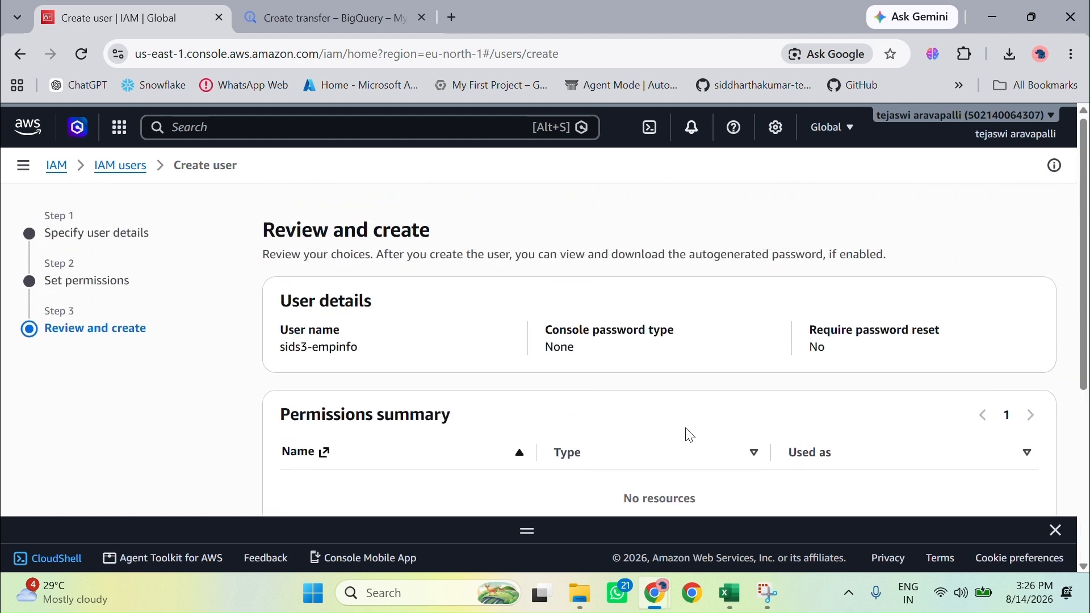
scroll(690, 435, down, 5)
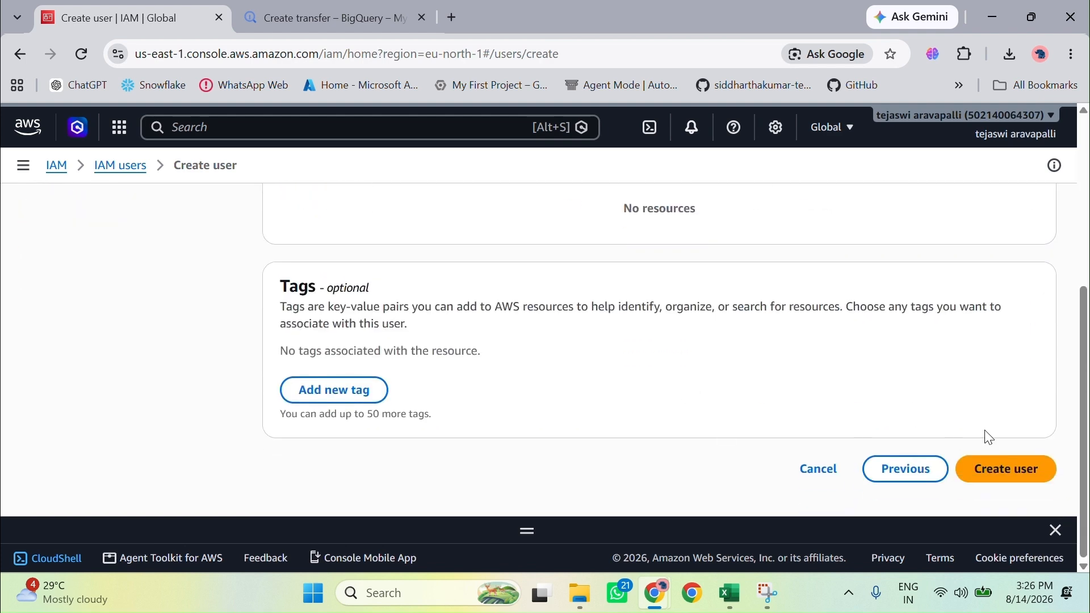
click(1000, 468)
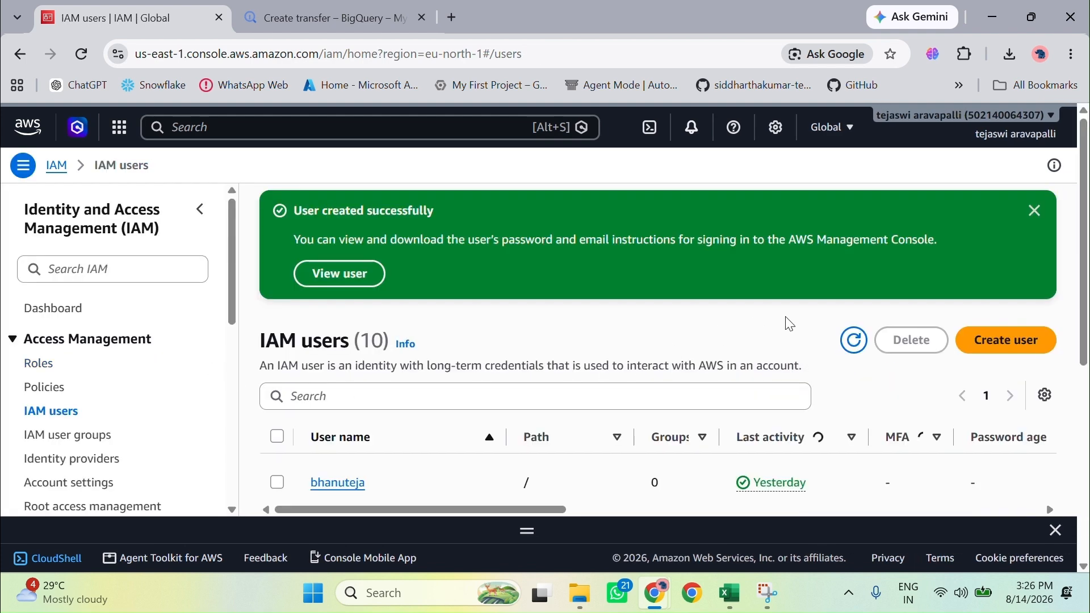
Find the sids3-empinfo user in the IAM users list and open its details.
click(344, 278)
scroll(256, 341, down, 10)
click(51, 413)
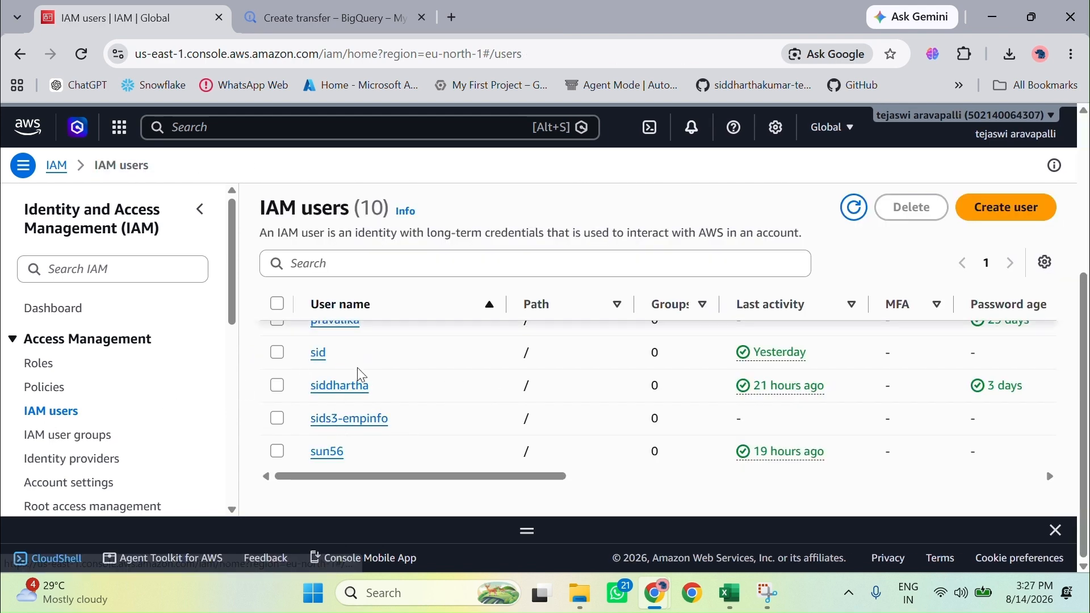
scroll(358, 370, up, 5)
scroll(345, 370, down, 1)
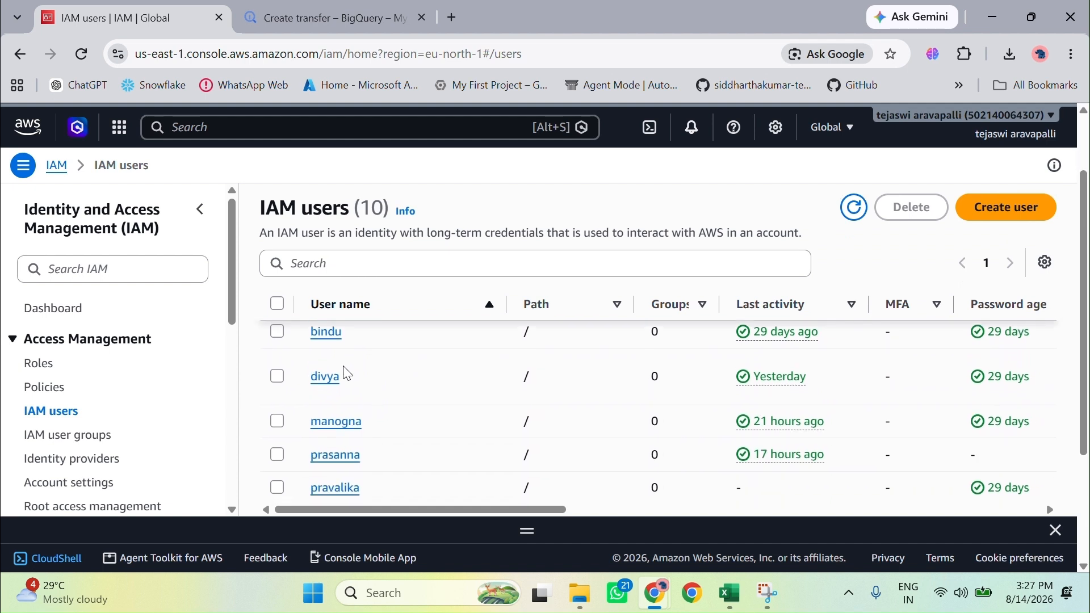
scroll(410, 413, down, 3)
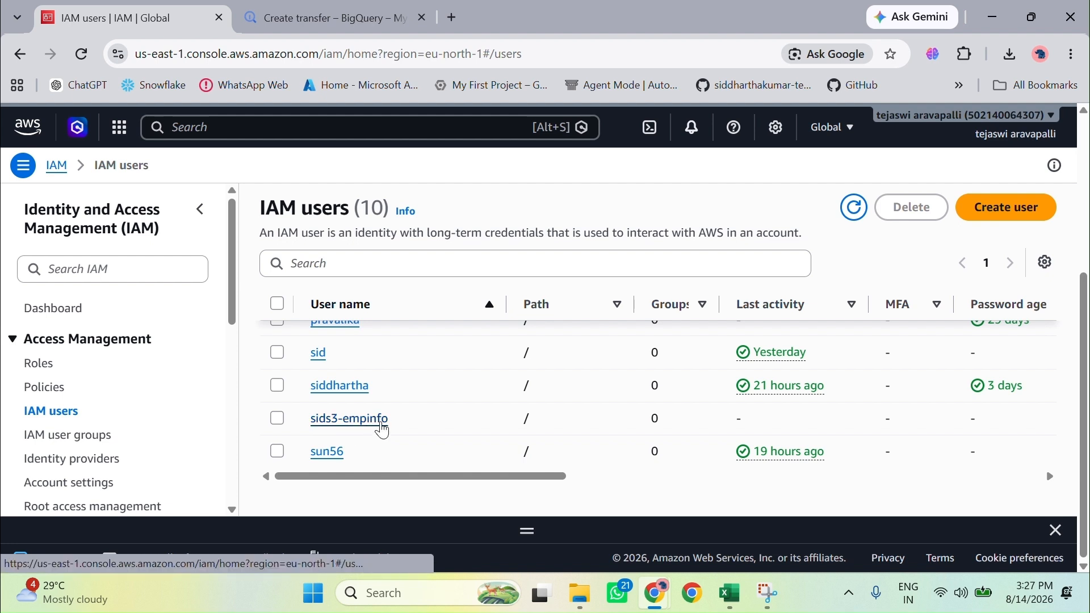
click(382, 425)
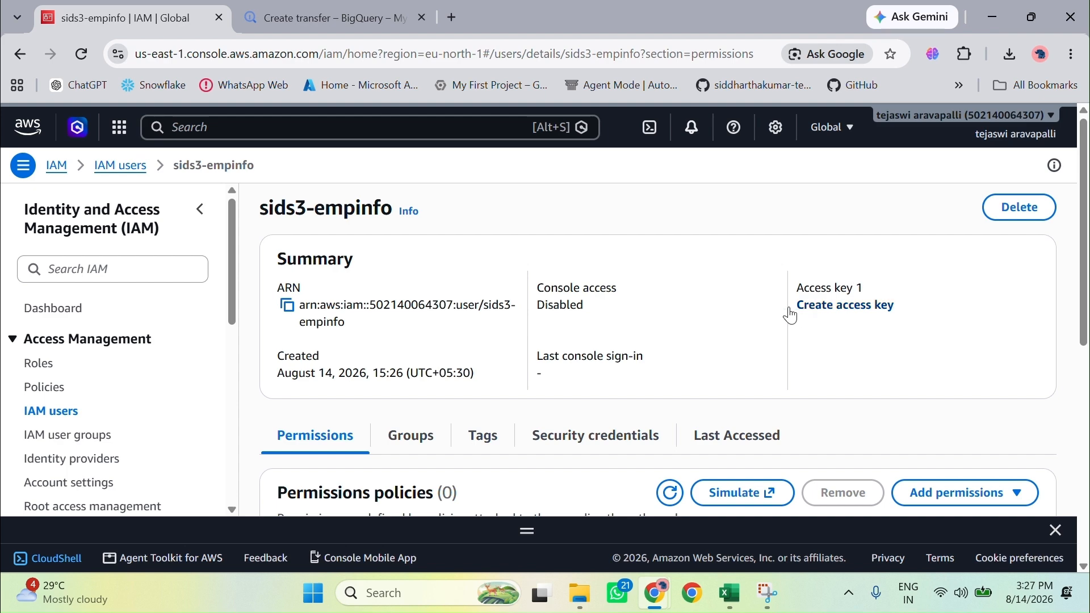
Create an access key for sids3-empinfo with the Command Line Interface (CLI) use case, acknowledging the recommendation.
click(852, 308)
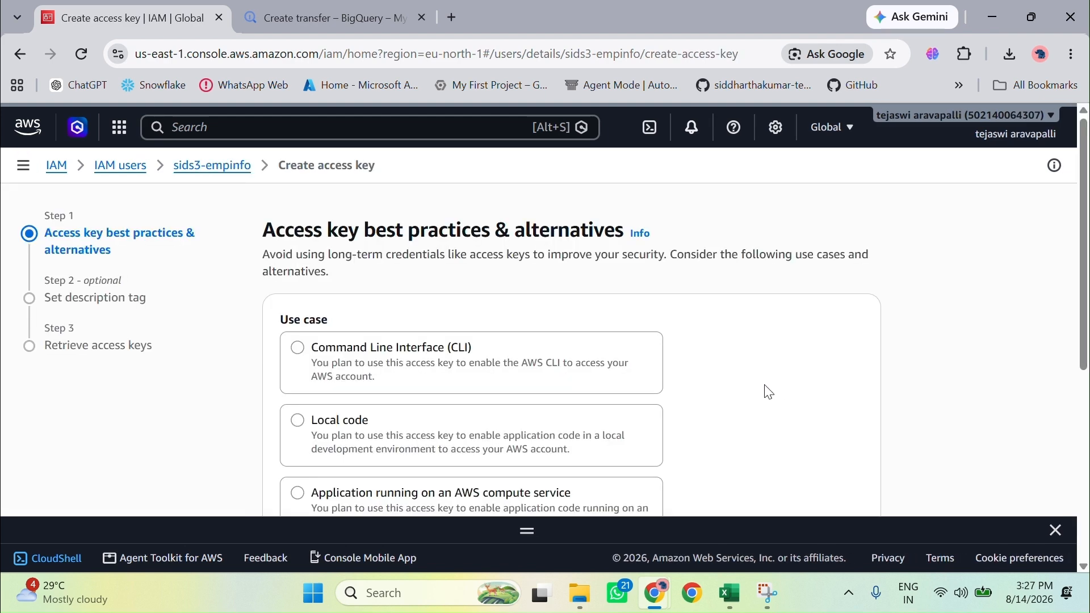
click(298, 348)
scroll(652, 409, down, 8)
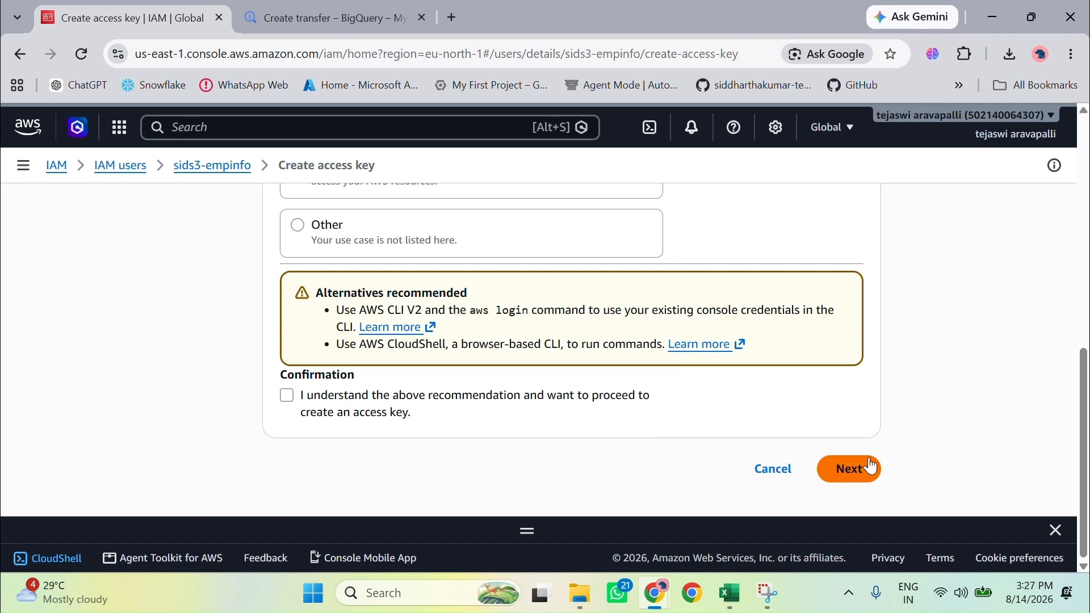
click(282, 398)
click(846, 470)
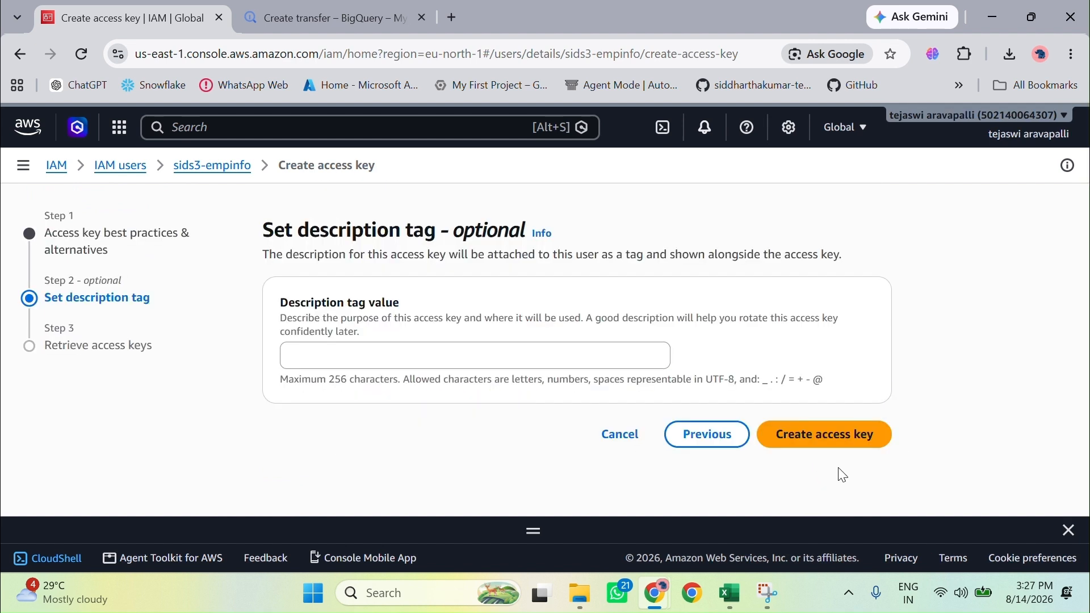
click(458, 361)
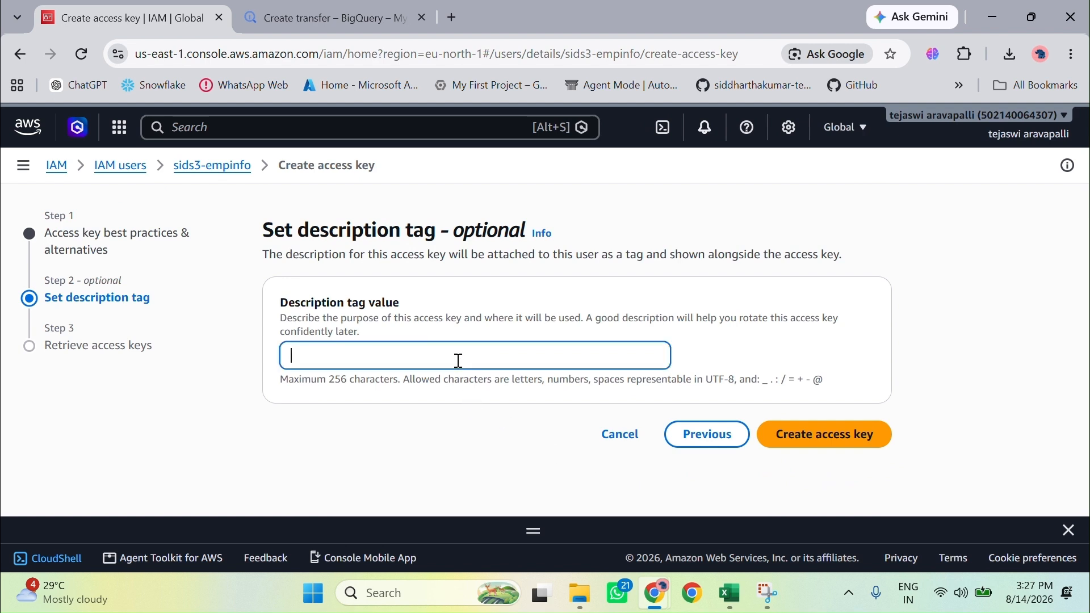
click(829, 436)
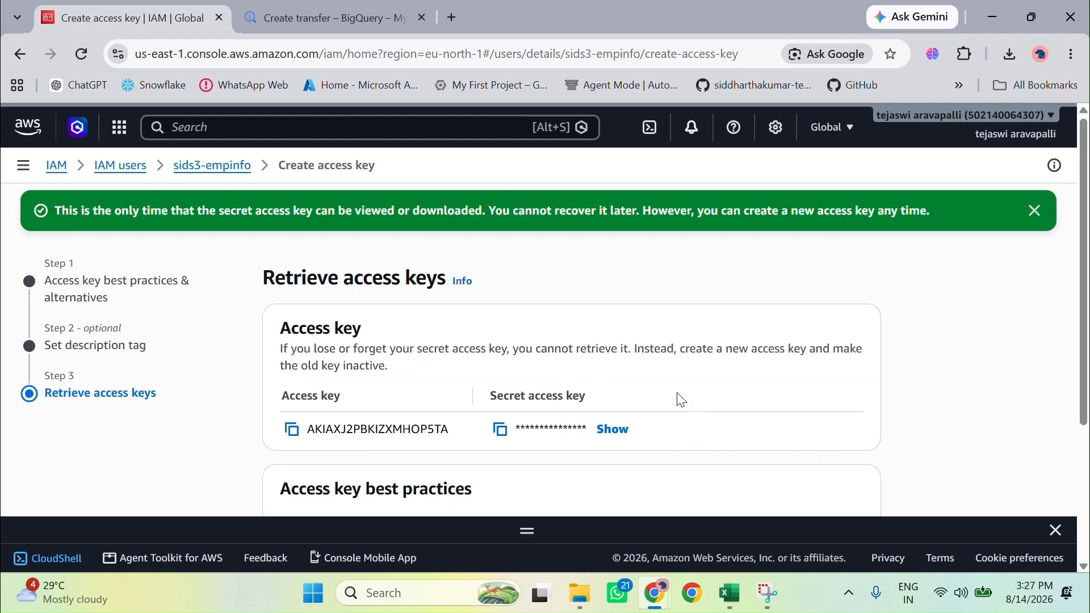
Copy the new access key and switch to Sticky Notes.
click(291, 429)
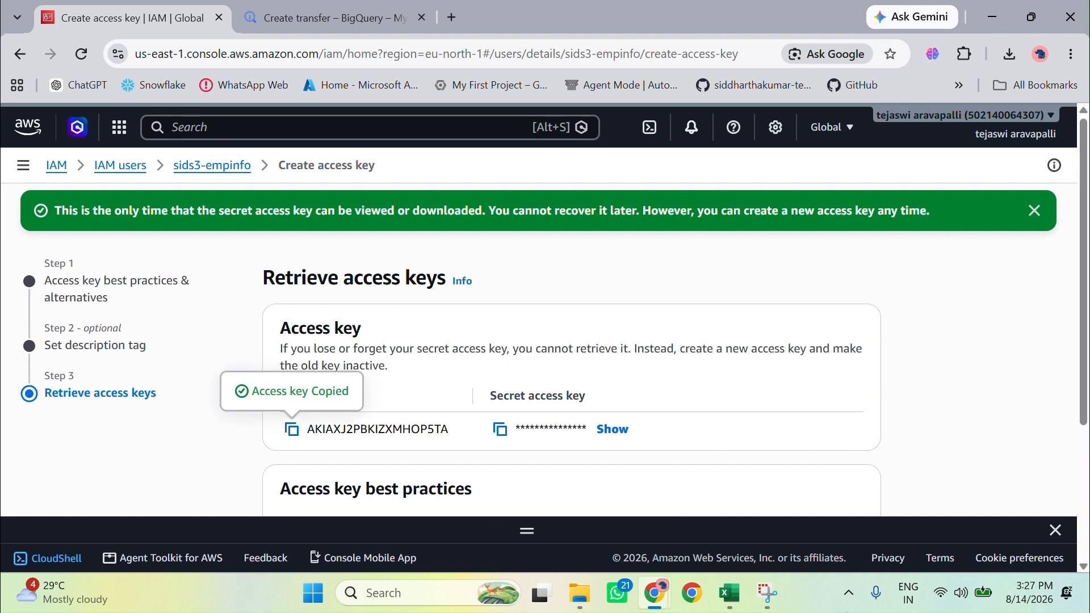
click(442, 595)
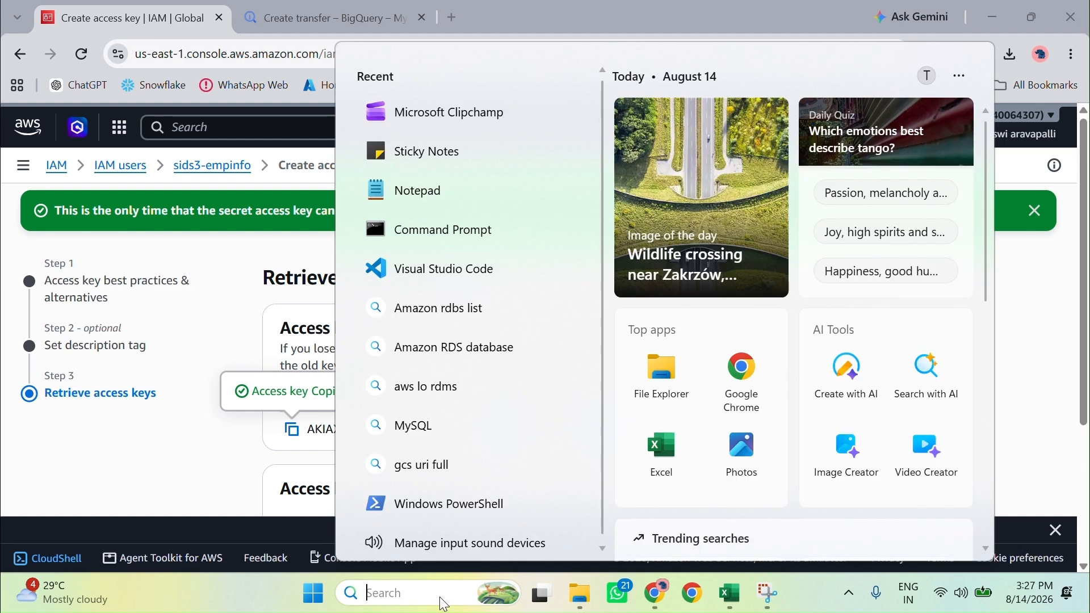
text(notepad)
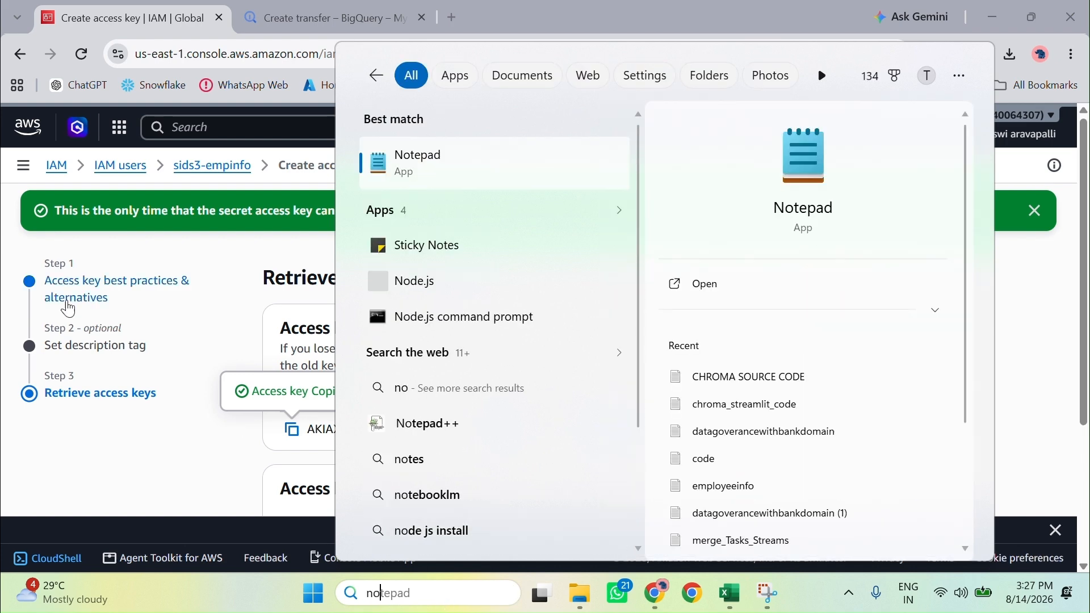
click(492, 255)
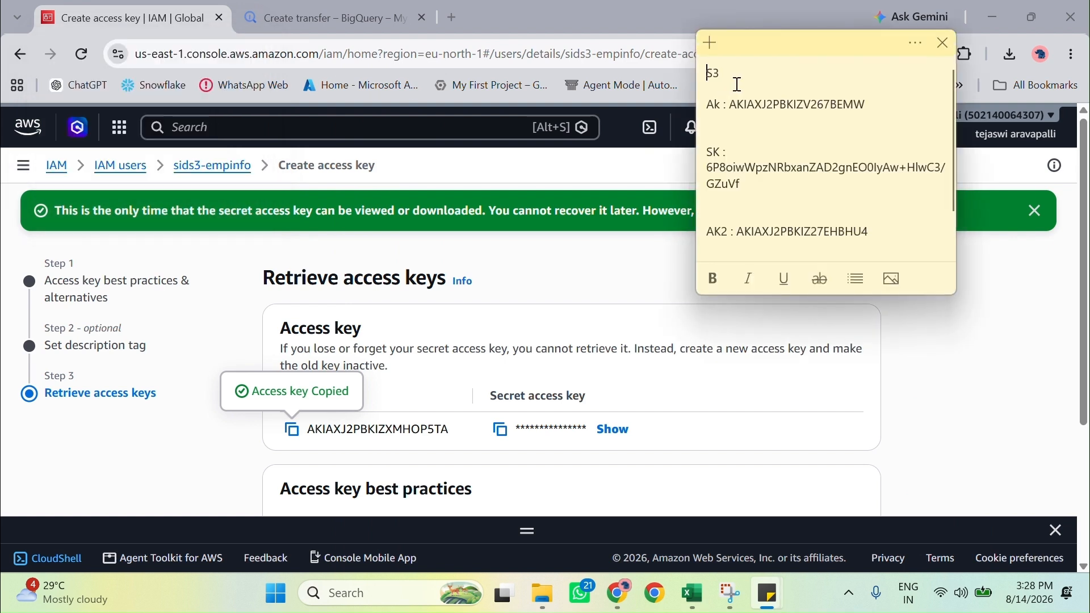
Add a new note, close the existing one and paste the access key after the label "AK -".
click(709, 44)
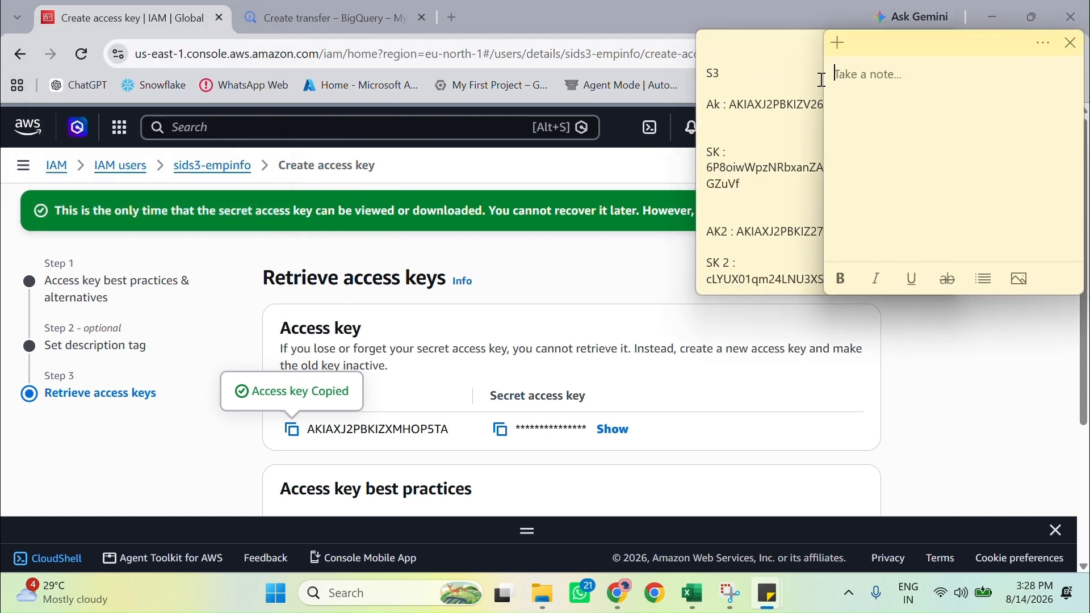
click(779, 51)
click(946, 45)
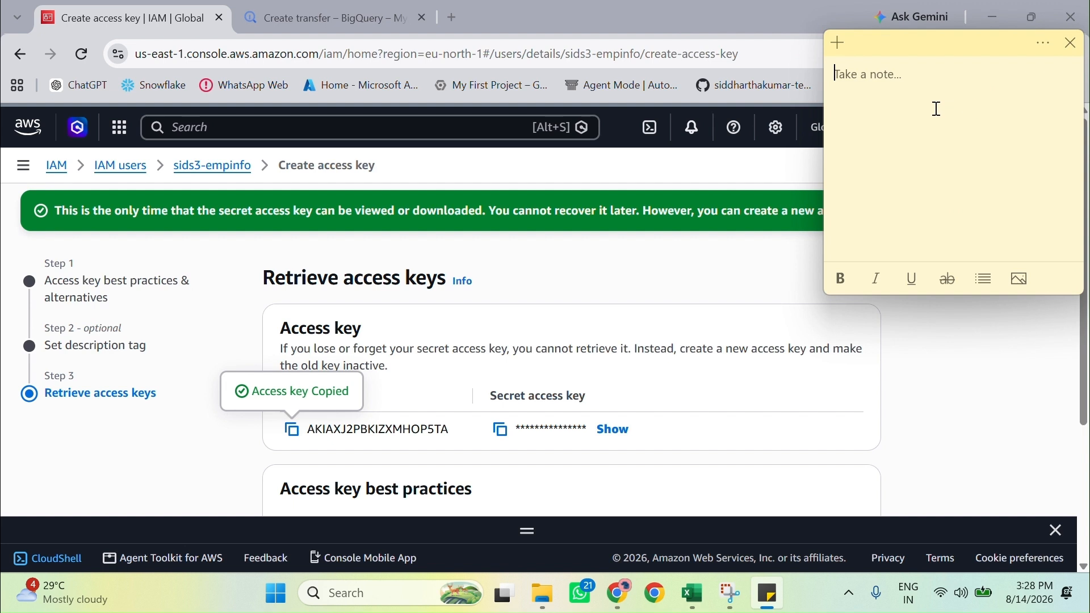
text(AK -)
key(ctrl+v)
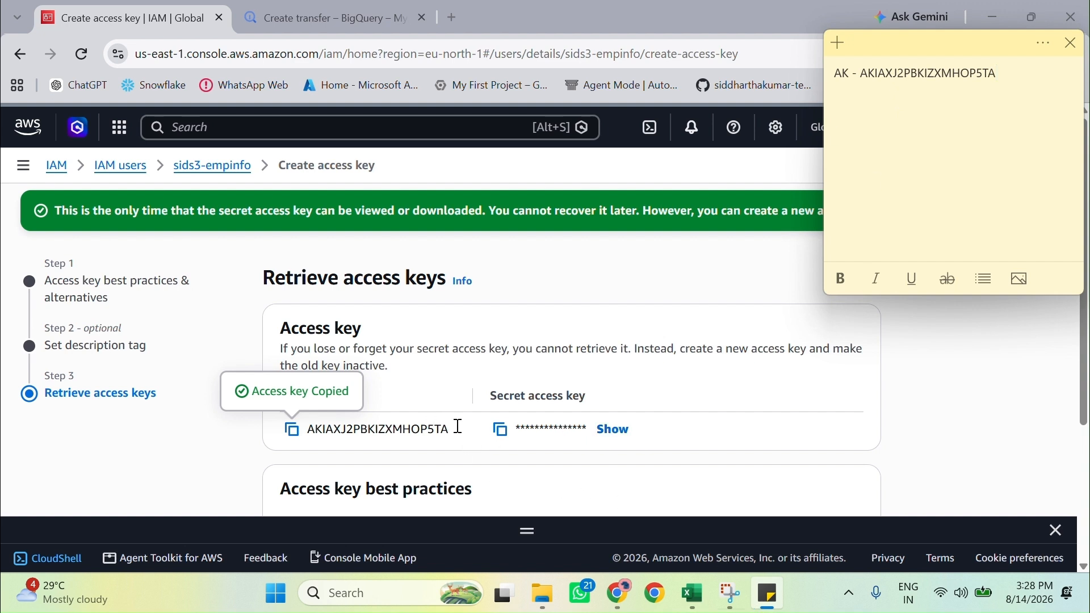
Copy the secret access key and paste it into the note below the access key, labelled "SK -".
click(500, 438)
click(500, 435)
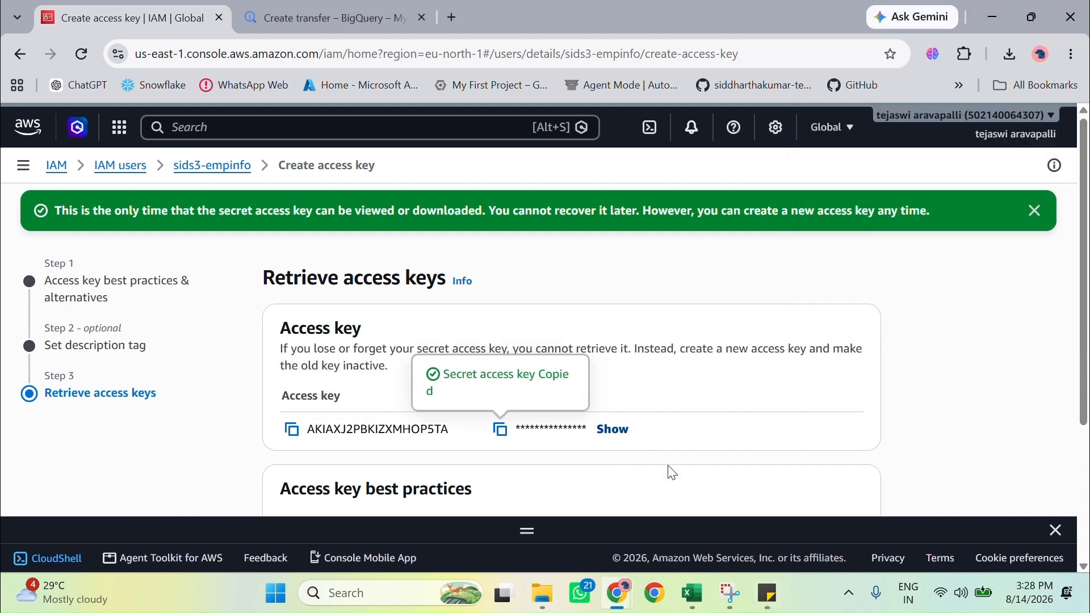
click(770, 606)
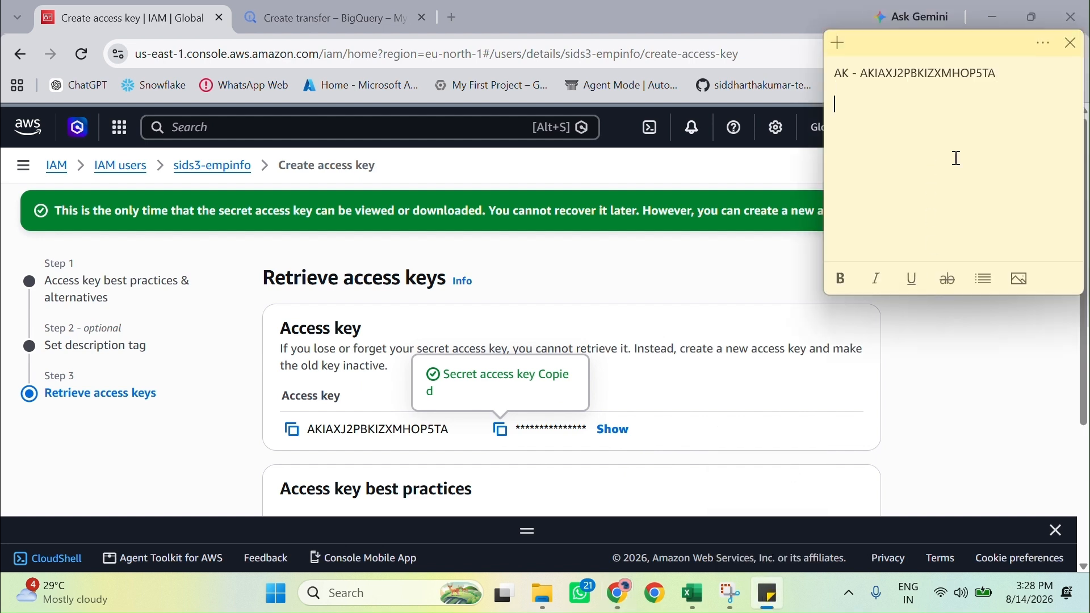
key(BackSpace)
key(ctrl+v)
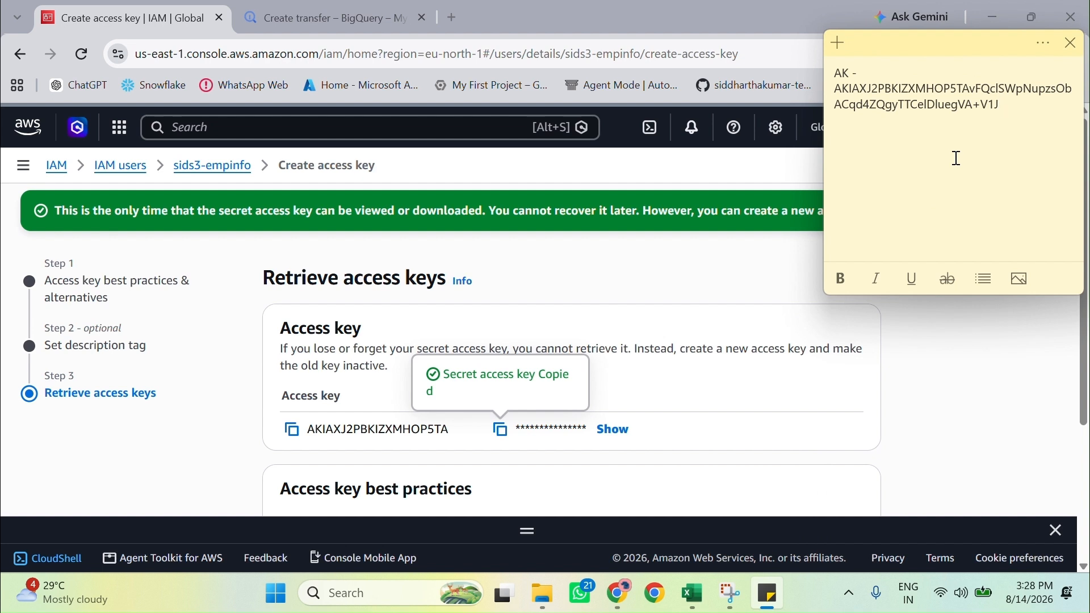
key(ctrl+z)
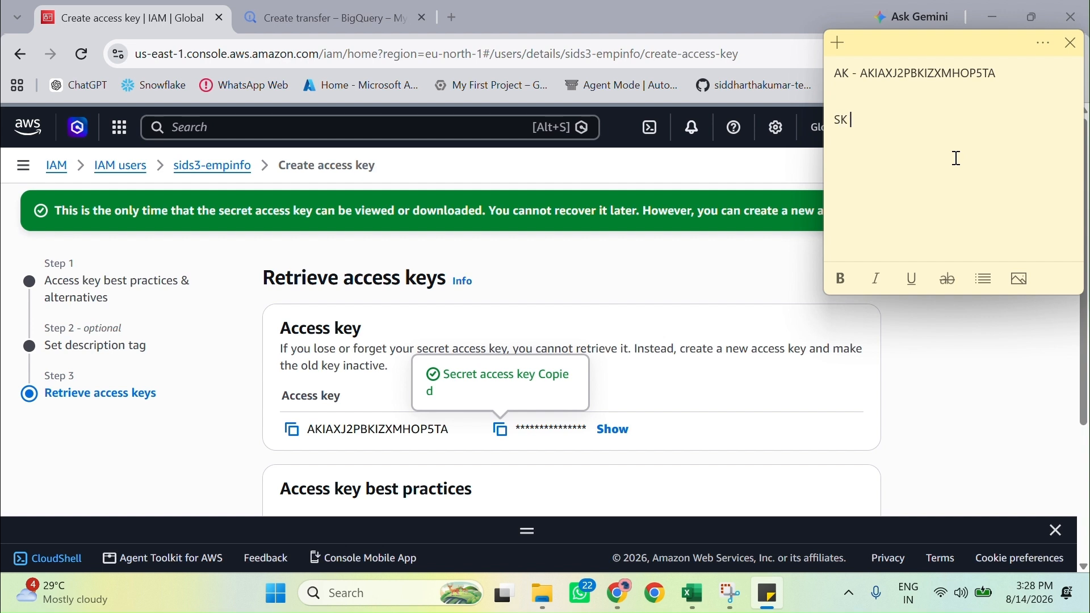
key(ctrl+v)
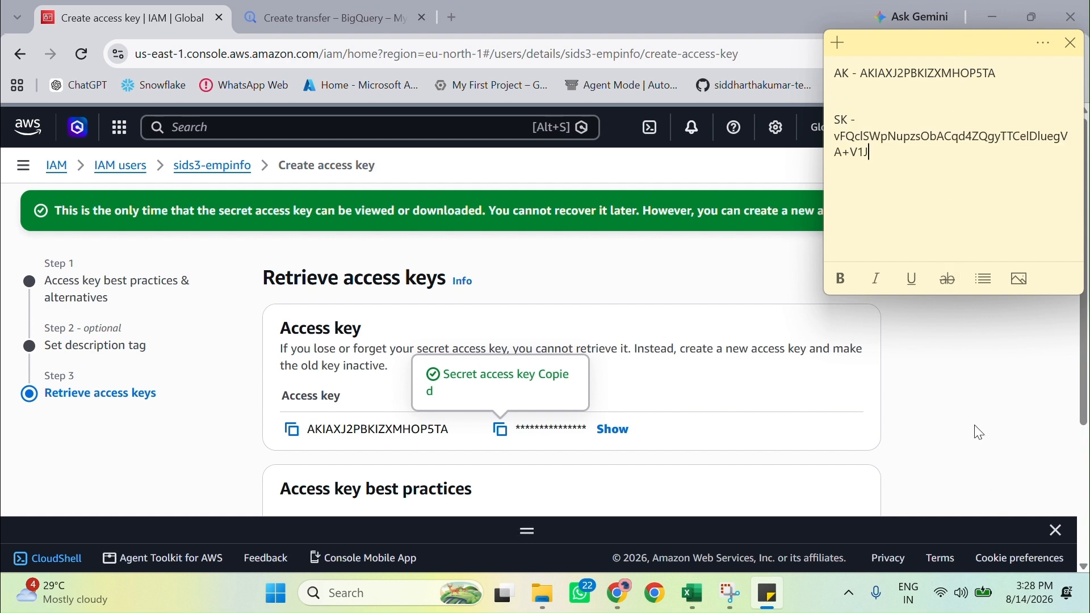
Leave the access key retrieval page and return to the details of the sids3-empinfo user.
scroll(640, 340, down, 1)
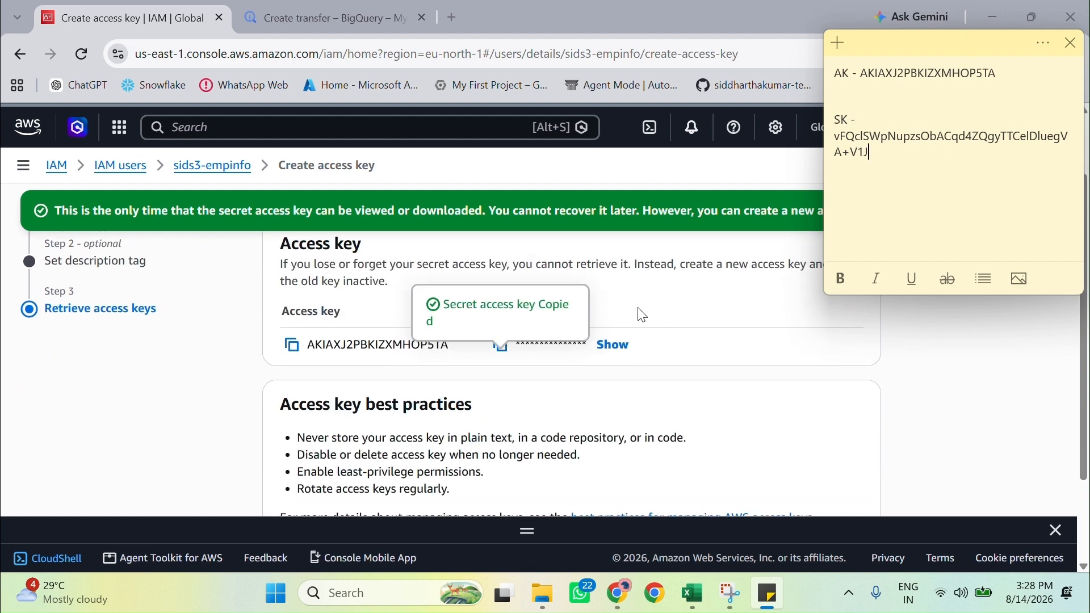
click(850, 394)
scroll(605, 434, down, 2)
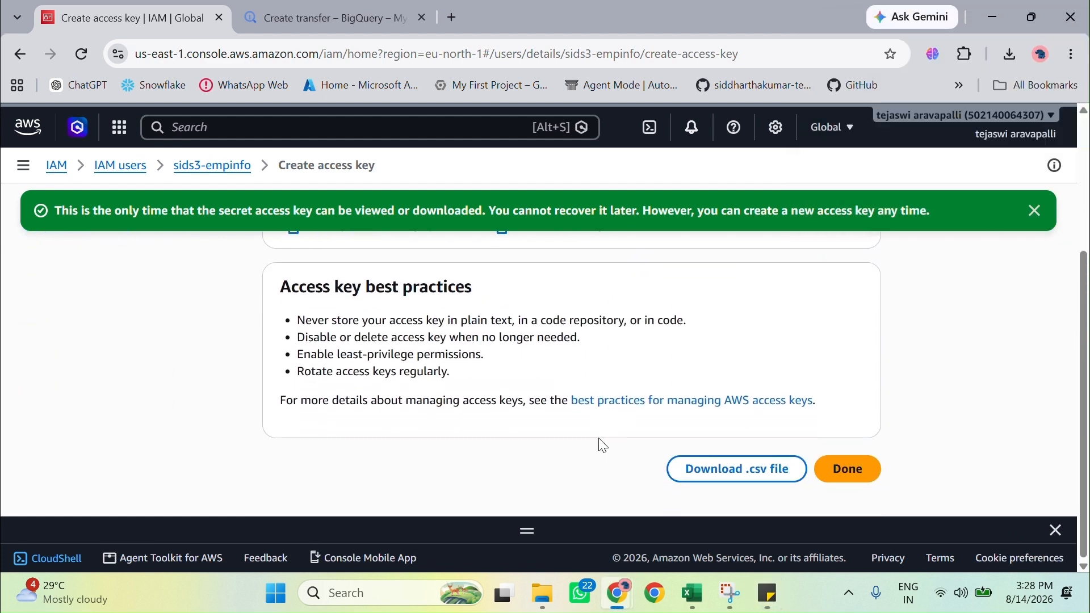
click(835, 469)
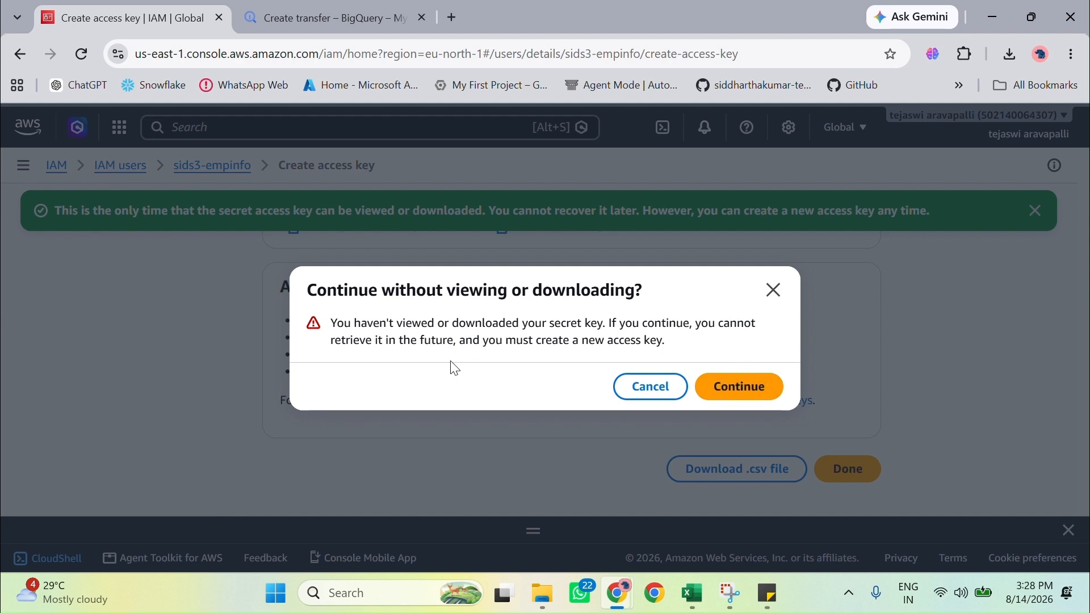
click(773, 290)
scroll(731, 454, up, 5)
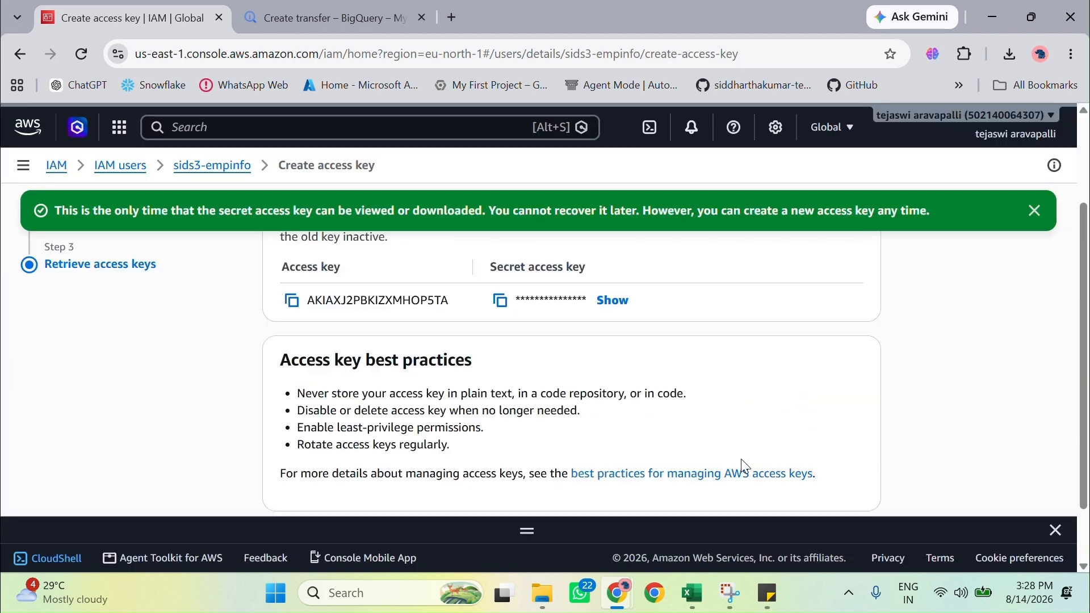
click(213, 166)
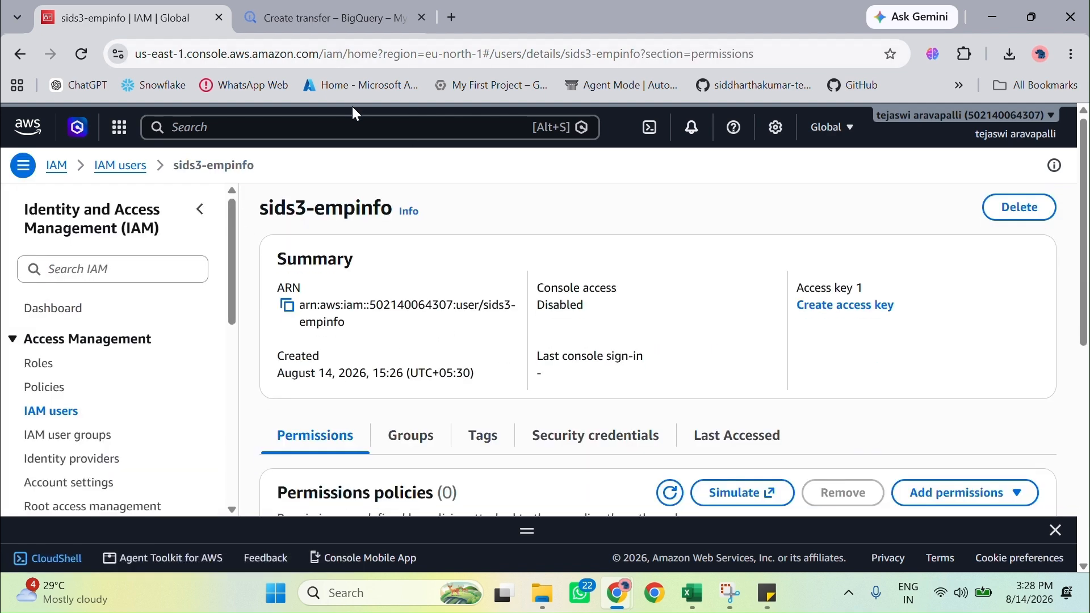
Return to the BigQuery transfer form and fill in the Access key ID with the access key saved in the sticky note.
key(alt+Tab)
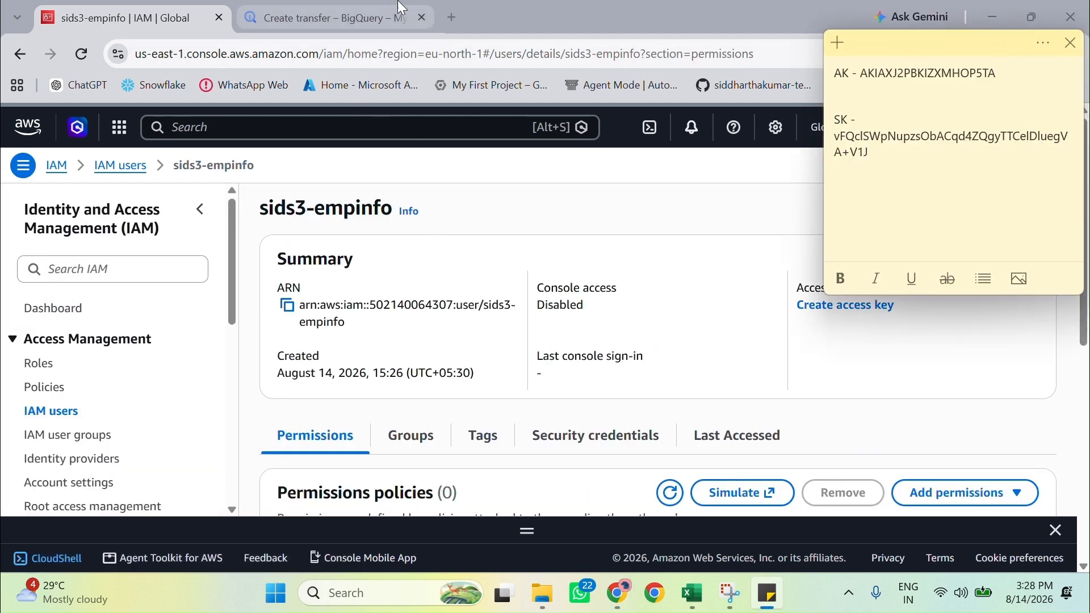
click(329, 17)
click(330, 370)
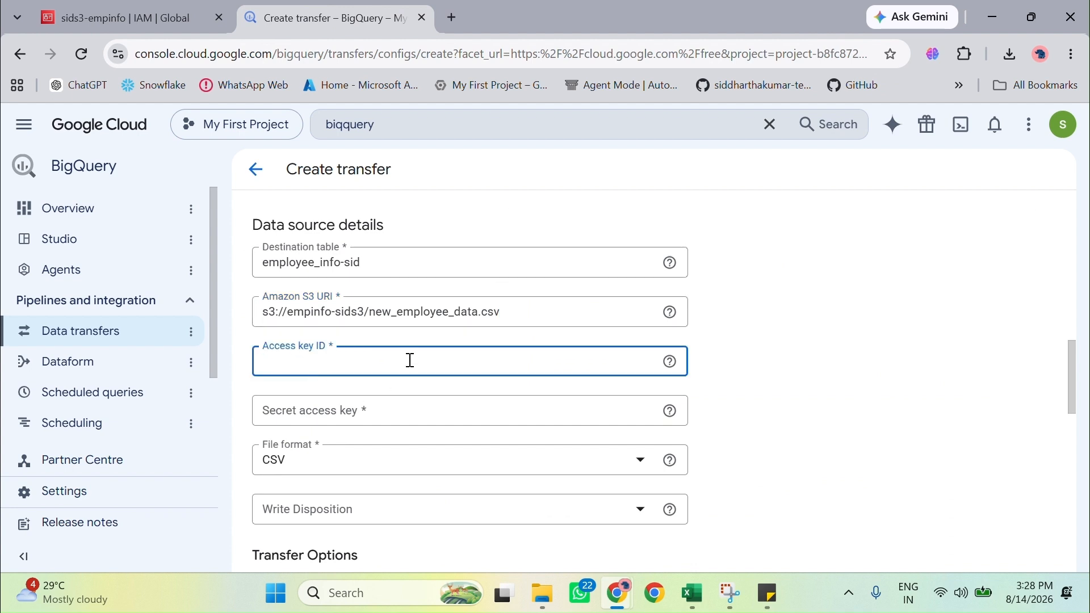
click(770, 594)
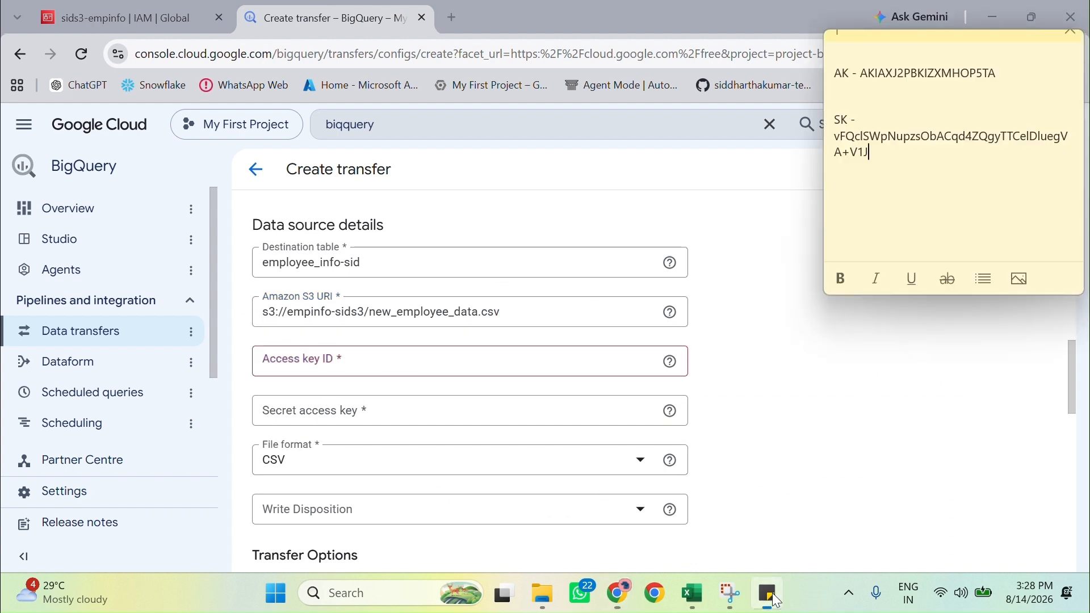
drag(861, 74, 1003, 75)
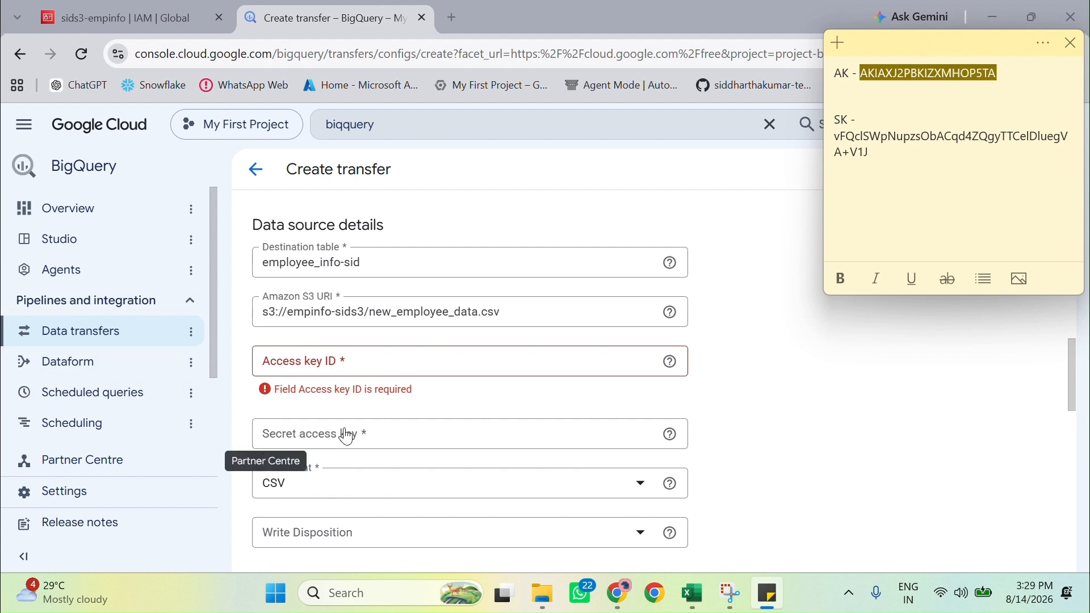
click(365, 356)
key(ctrl+v)
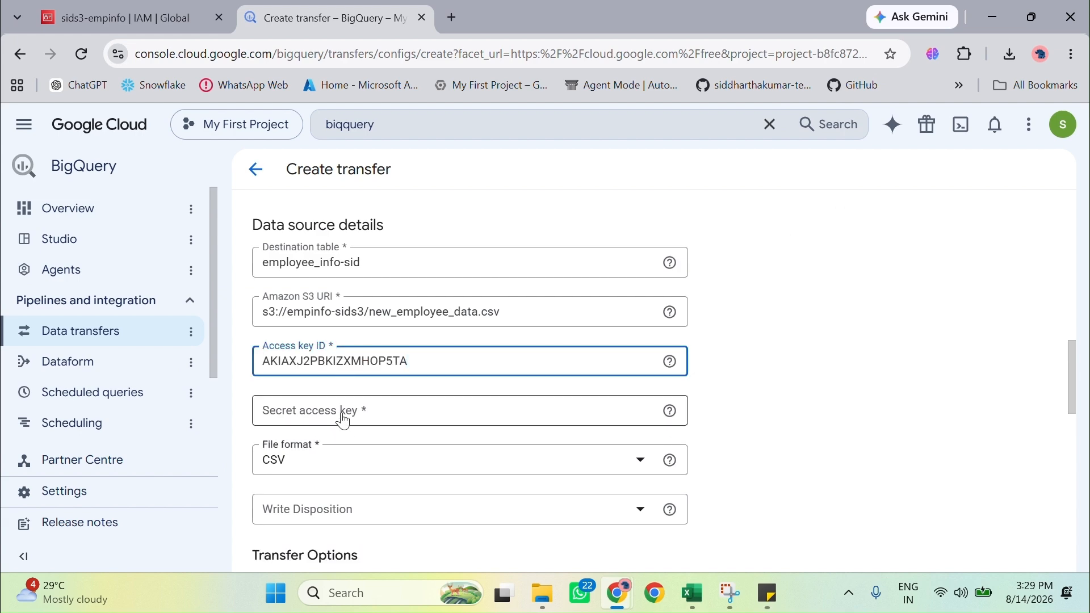
Copy the secret access key from the sticky note into the transfer's Secret access key field.
click(390, 410)
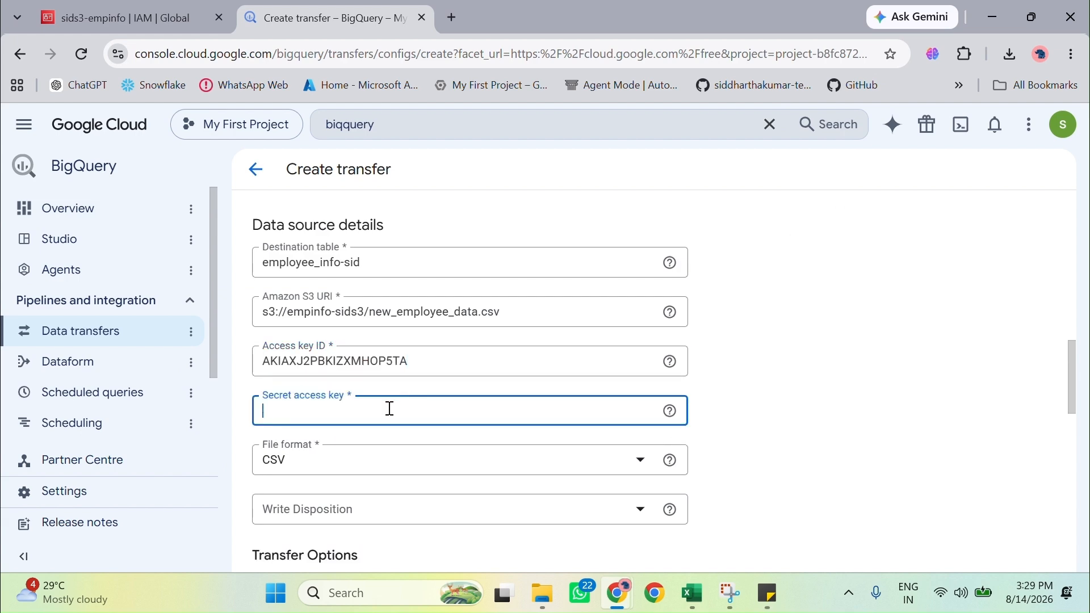
key(alt+Tab)
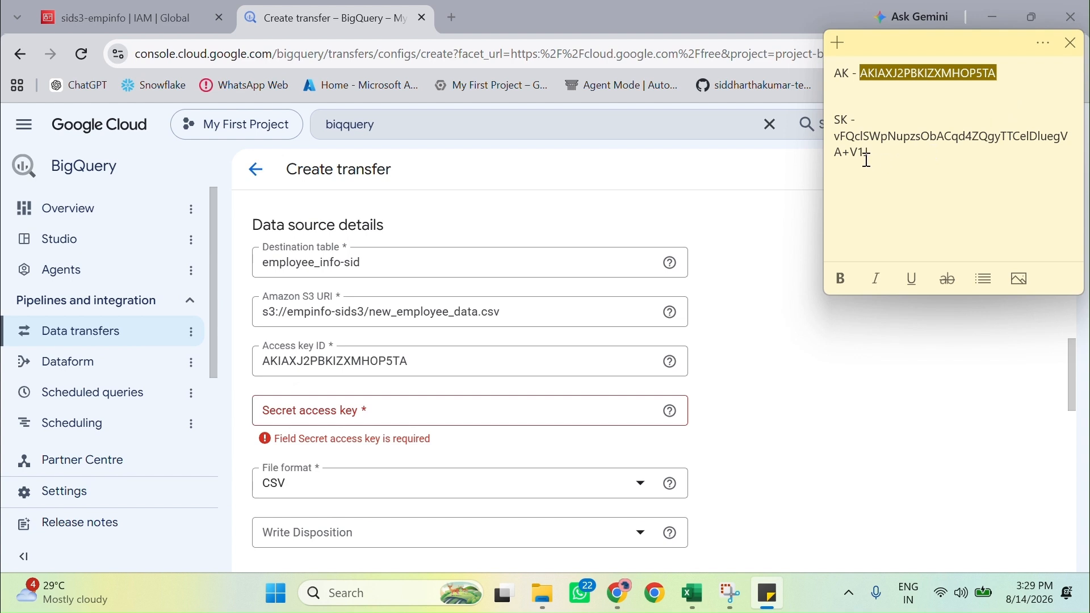
drag(836, 140, 879, 151)
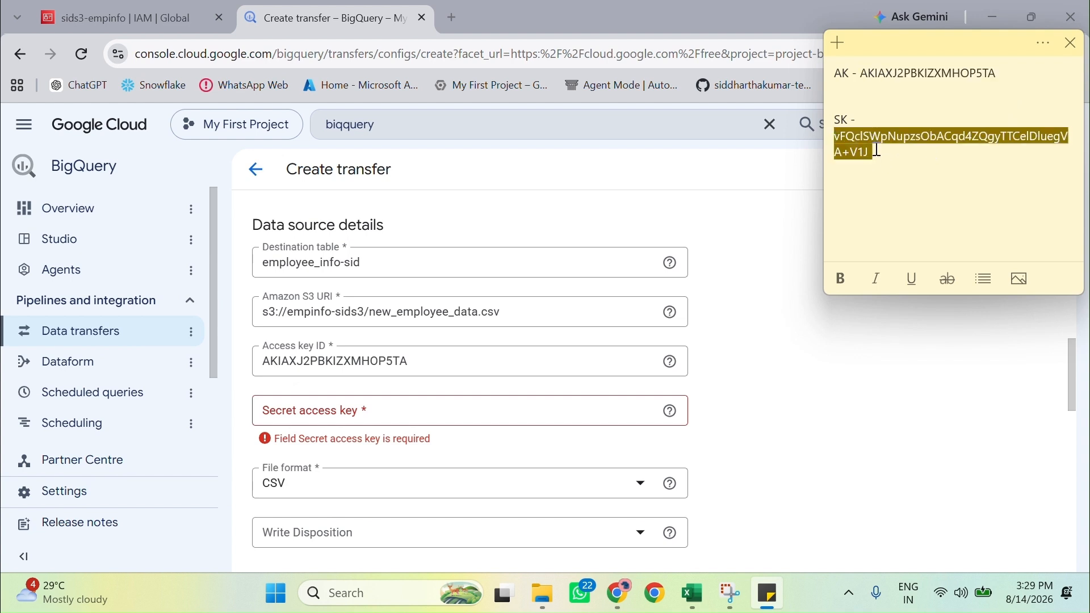
click(421, 410)
key(ctrl+v)
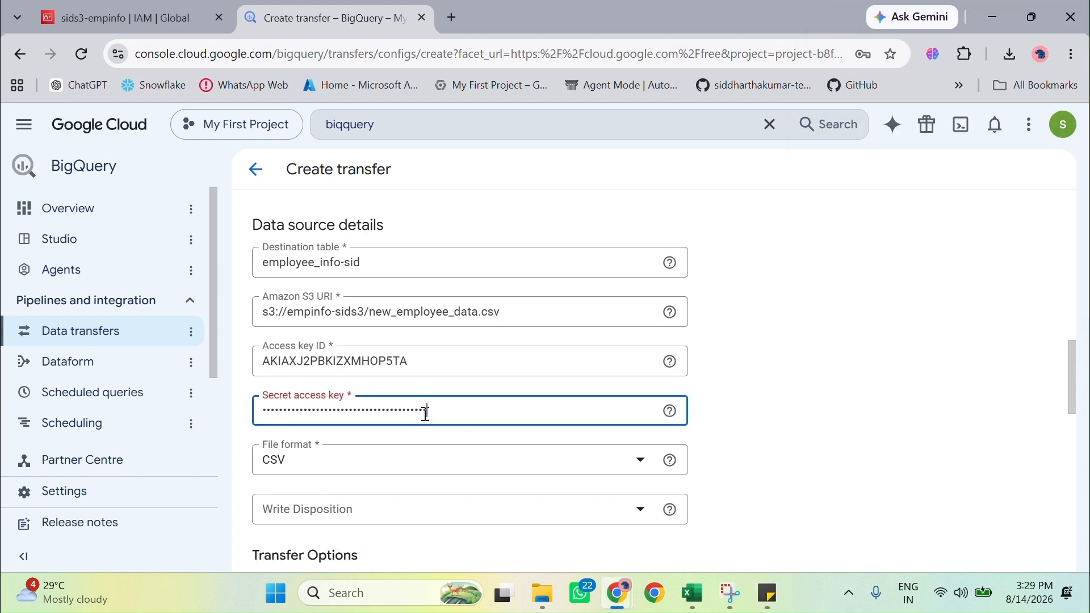
Review the Write Disposition options without choosing one, and set the CSV header rows to skip to 1.
scroll(486, 467, down, 3)
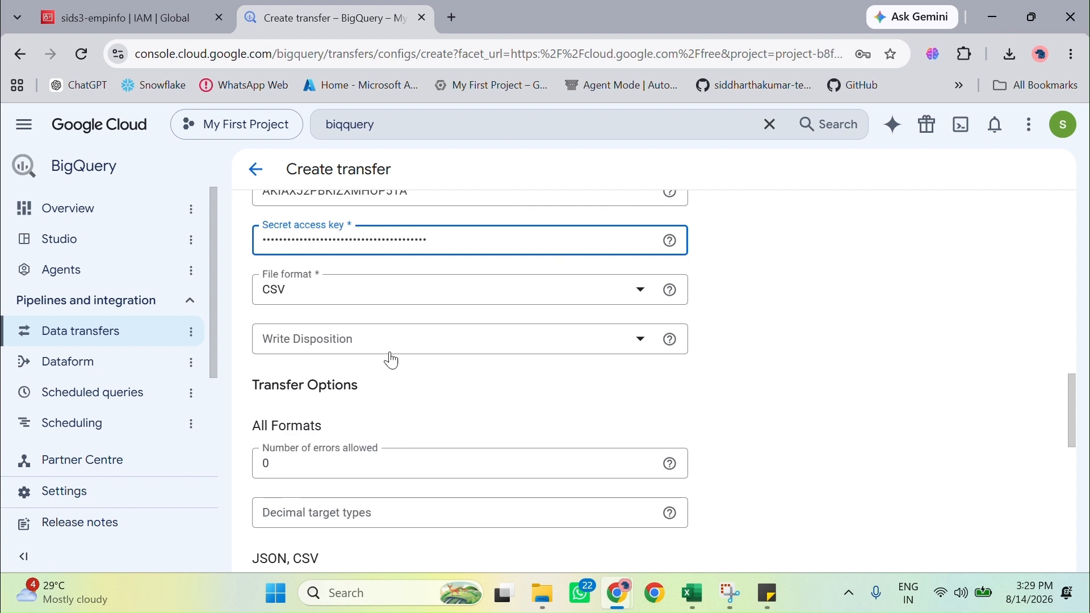
click(611, 336)
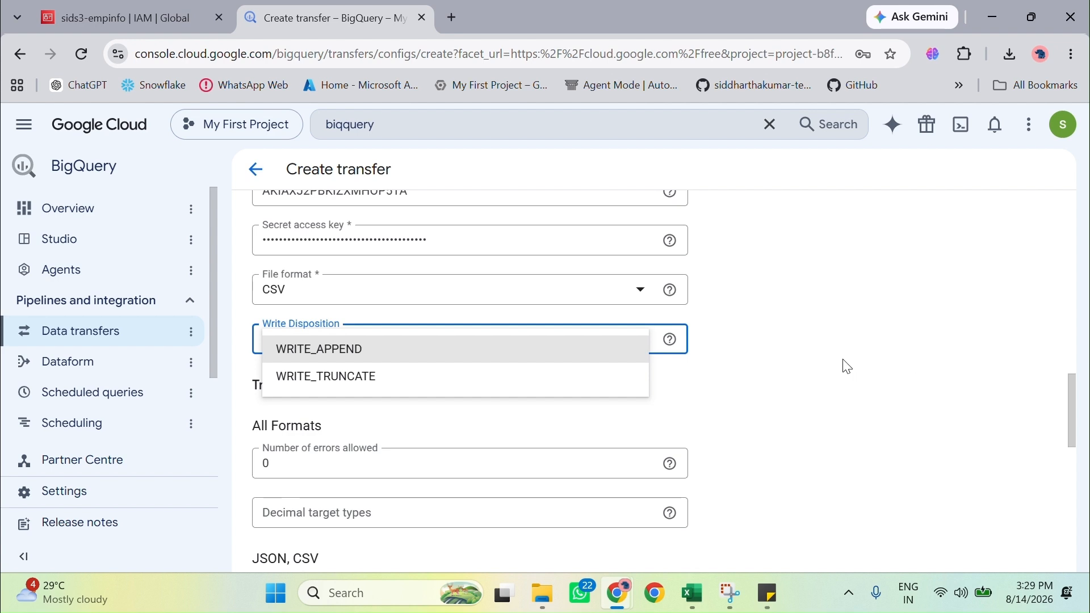
click(742, 360)
scroll(439, 419, down, 3)
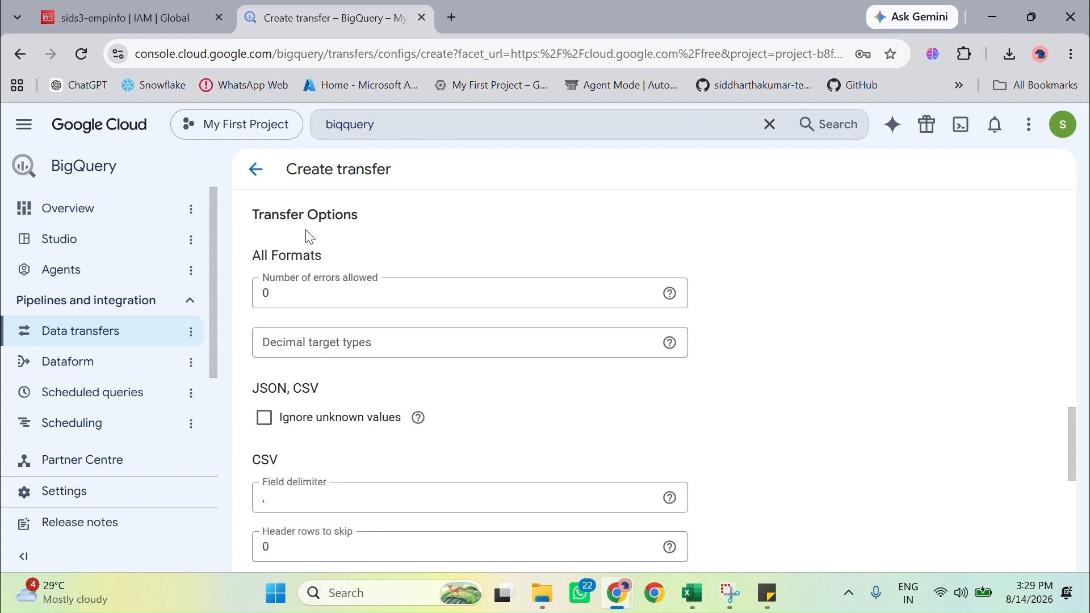
scroll(510, 367, down, 2)
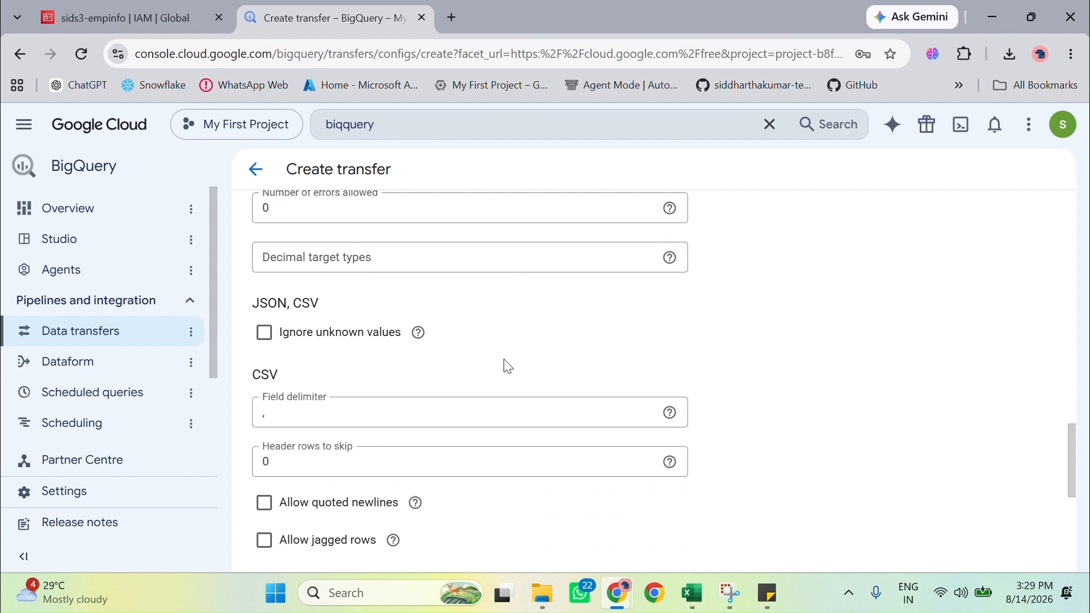
scroll(472, 370, down, 2)
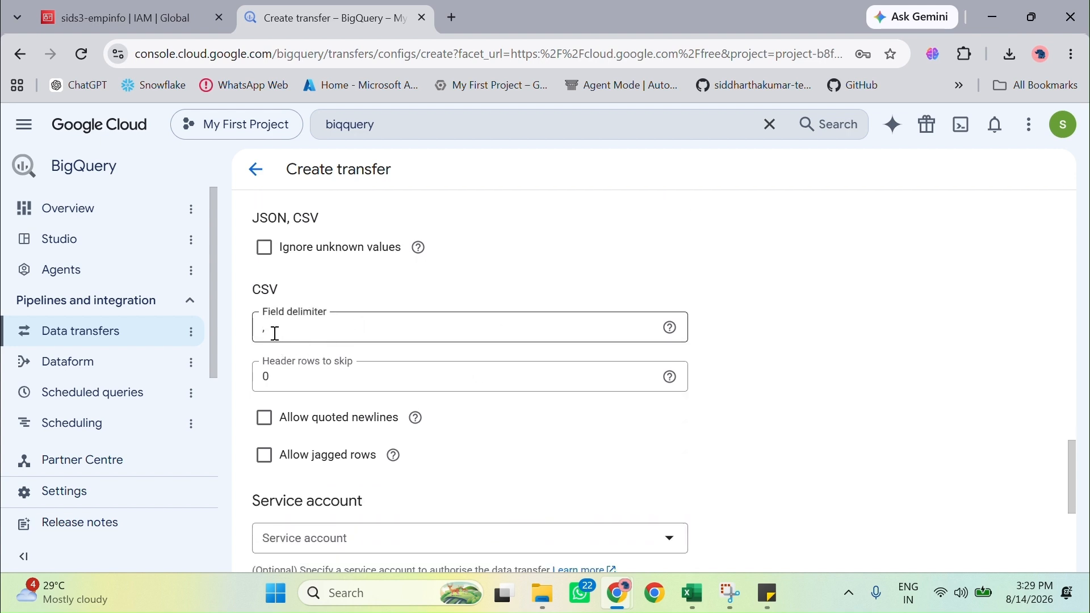
scroll(321, 406, down, 1)
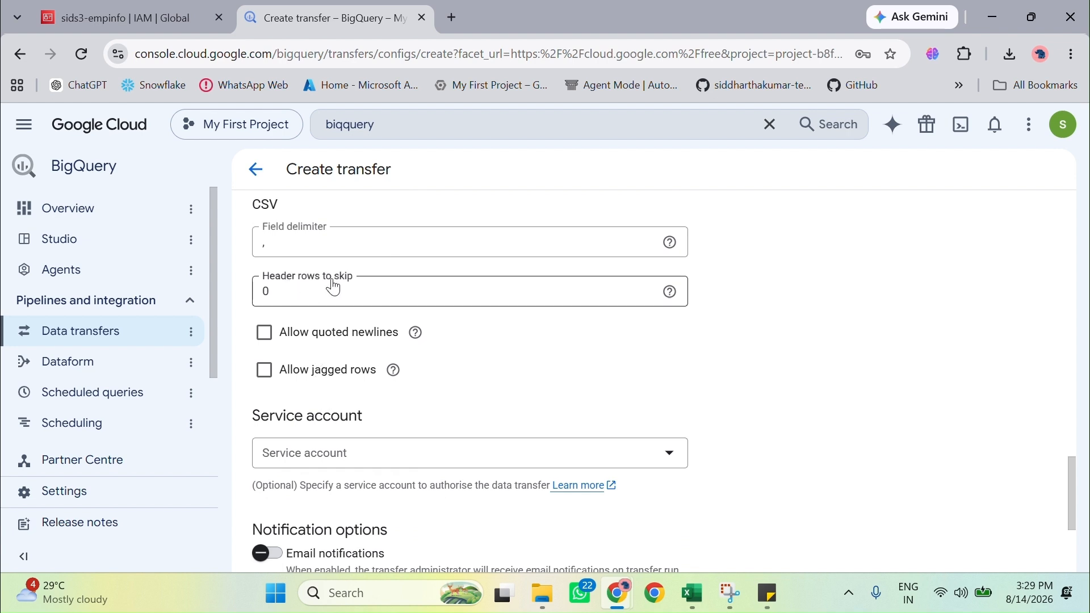
click(290, 297)
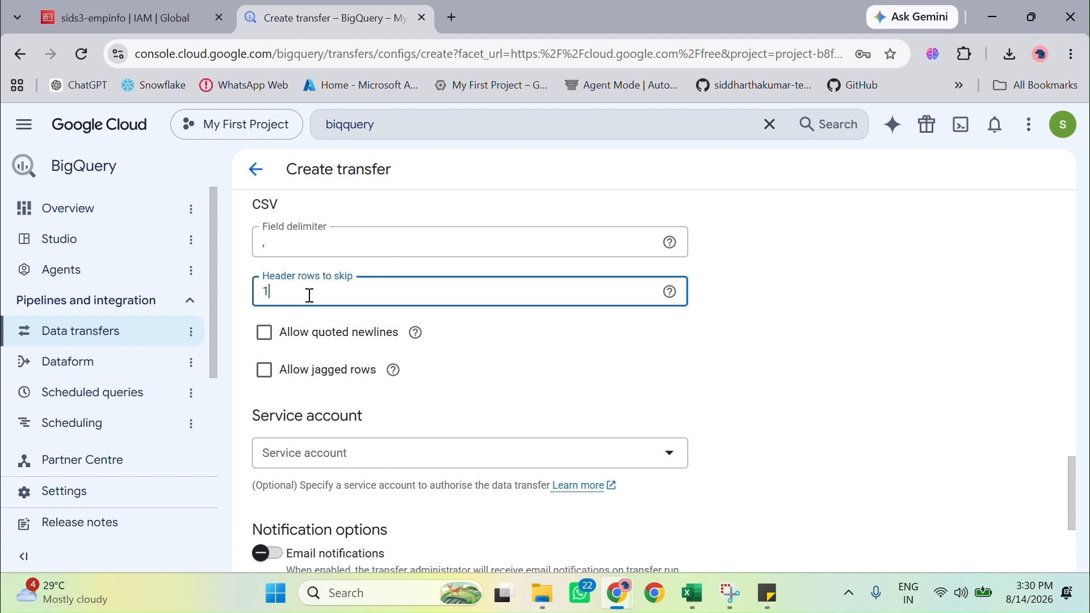
text(1)
click(776, 314)
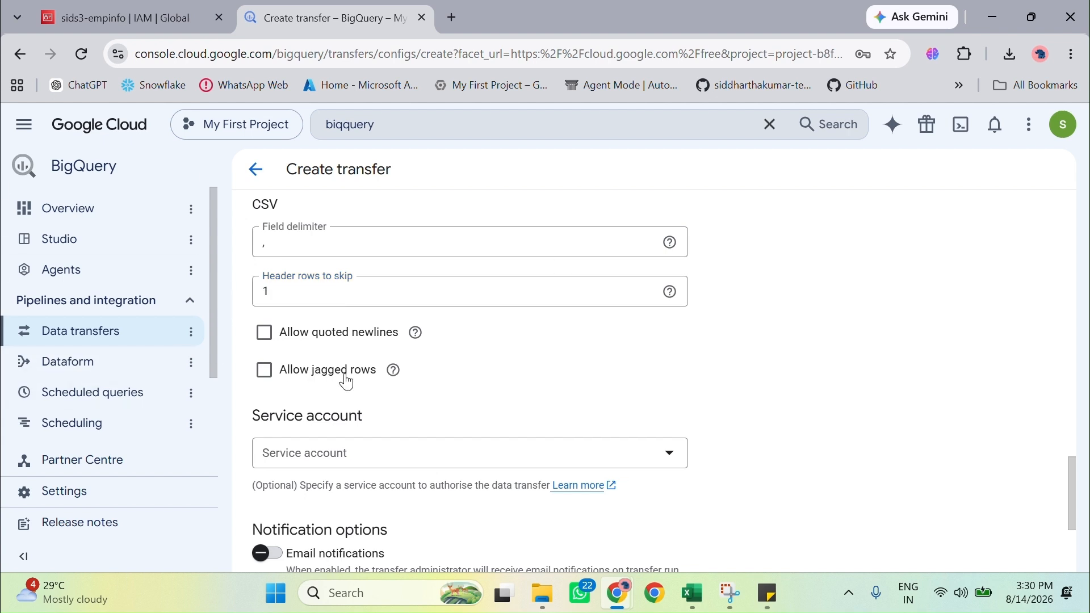
Choose the sidonwer service account to authorise the data transfer.
scroll(346, 379, down, 1)
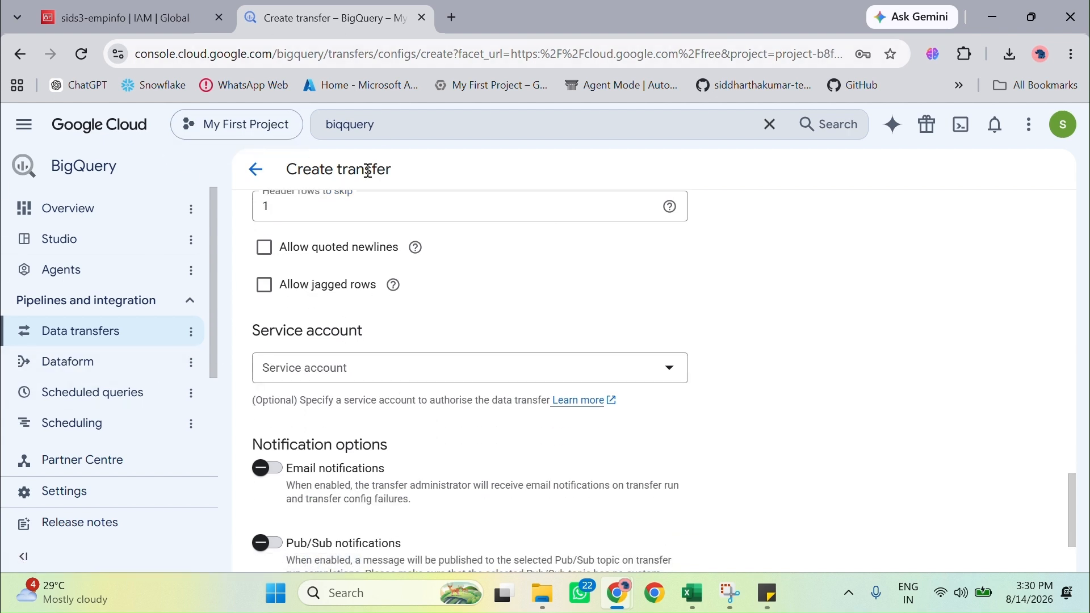
scroll(733, 363, down, 1)
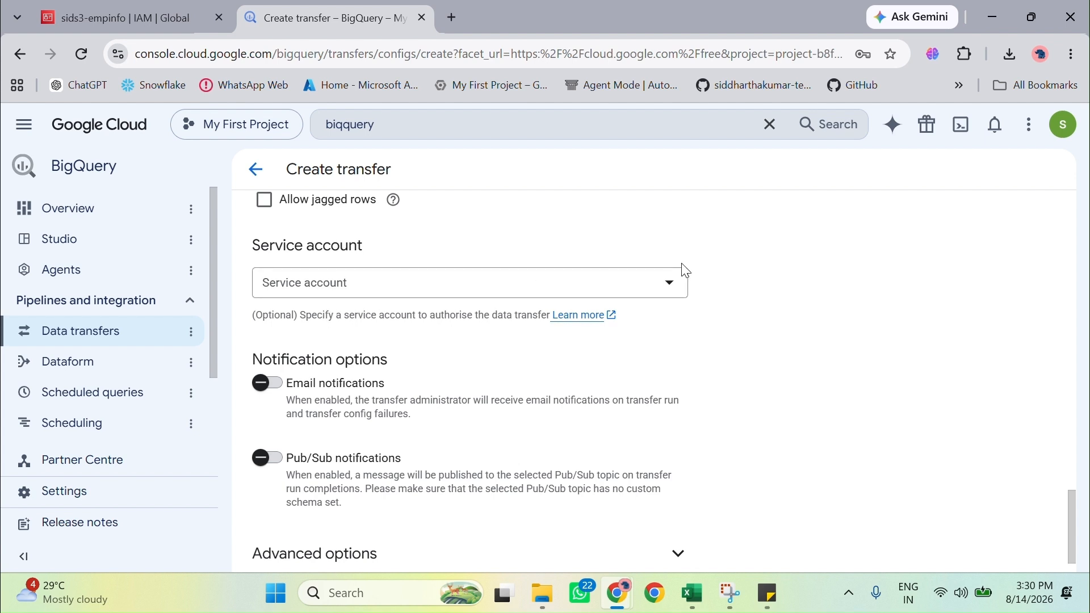
click(651, 285)
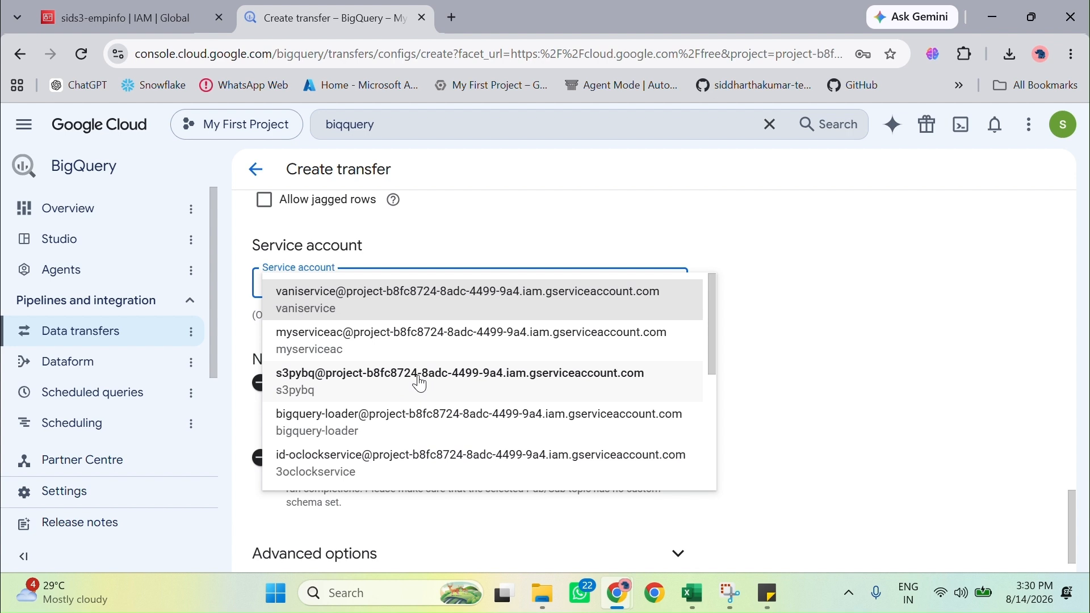
scroll(423, 392, down, 3)
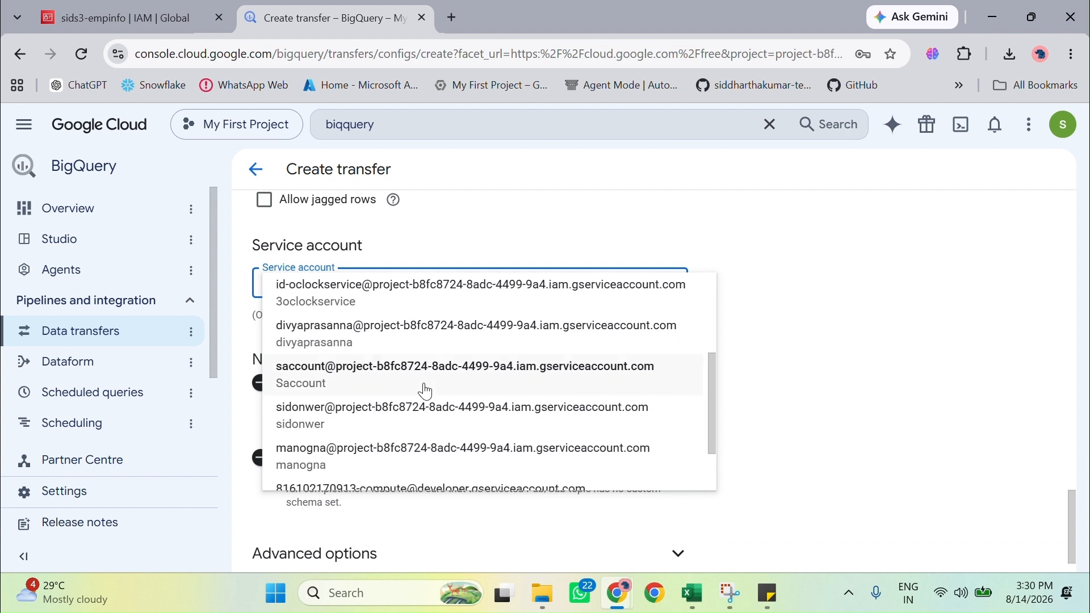
click(380, 422)
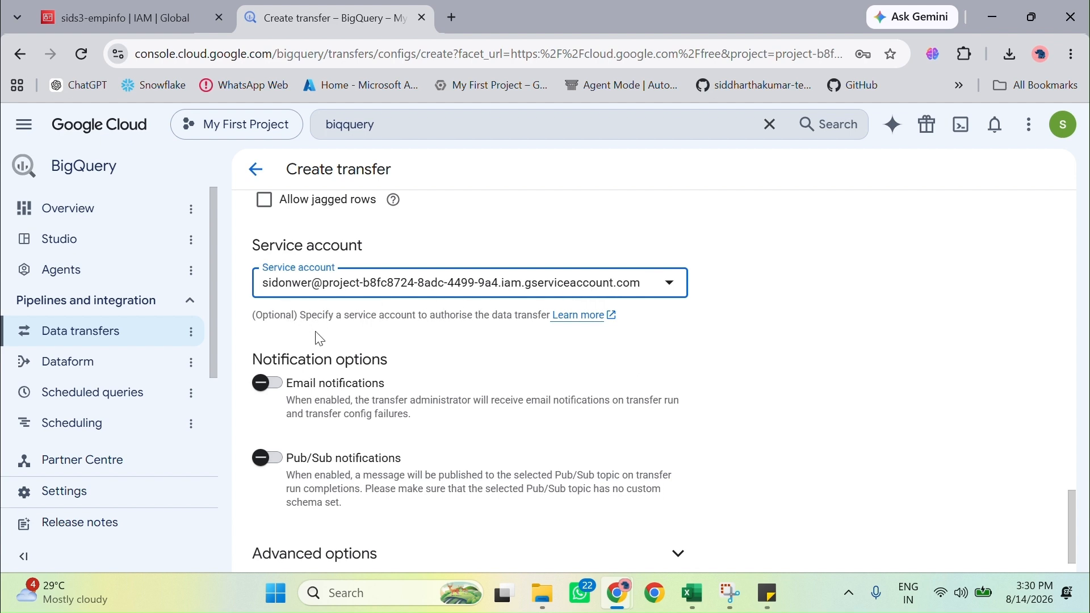
scroll(714, 341, down, 1)
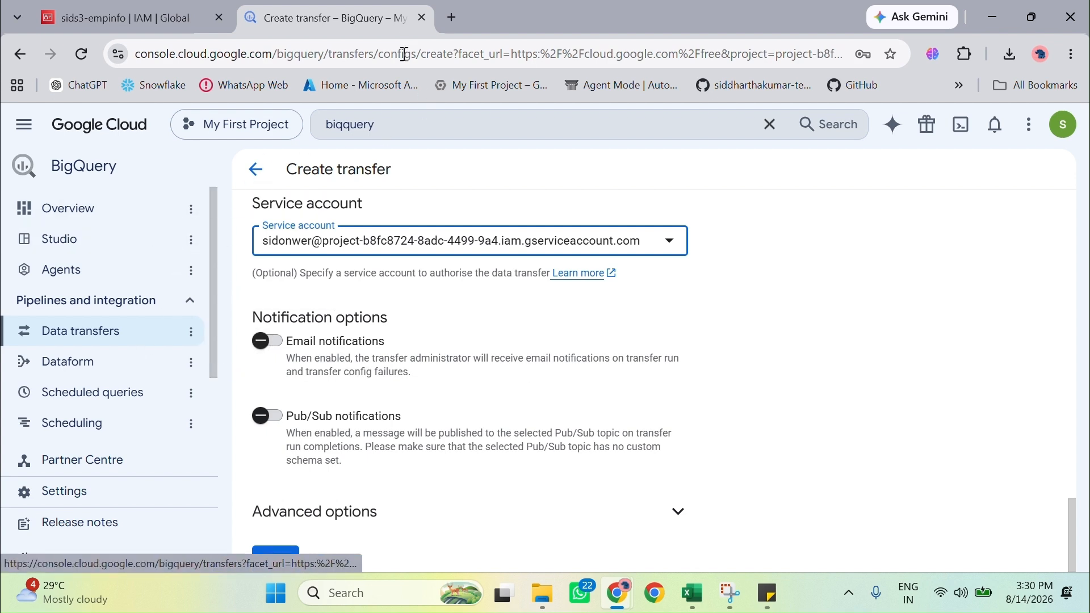
In the other BigQuery window, search Google Cloud for iam, leaving the unsaved work, and open the project's service accounts page.
key(alt+Tab)
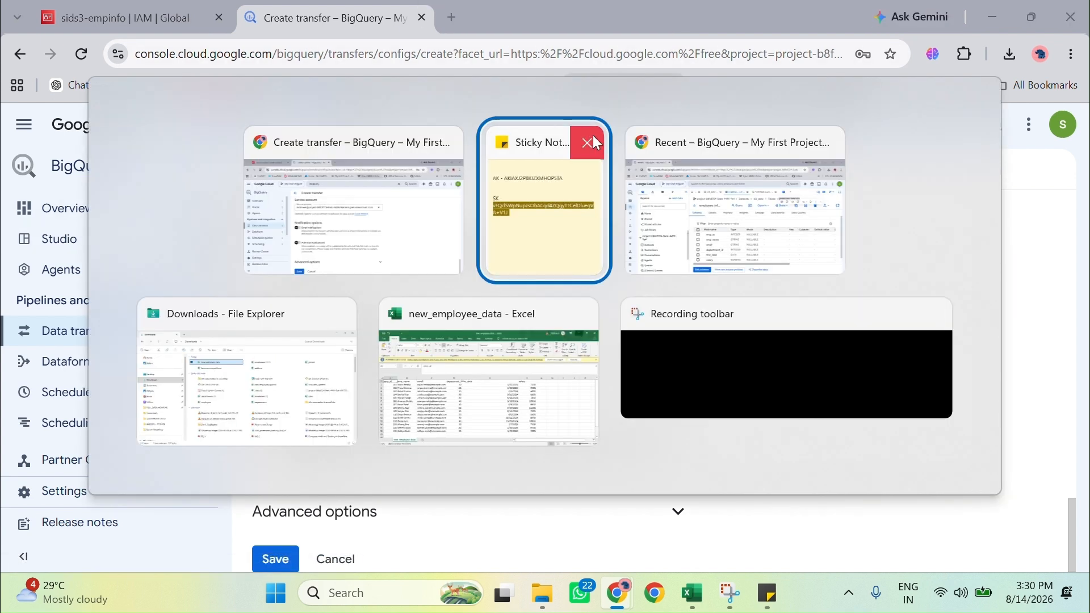
key(alt+Tab)
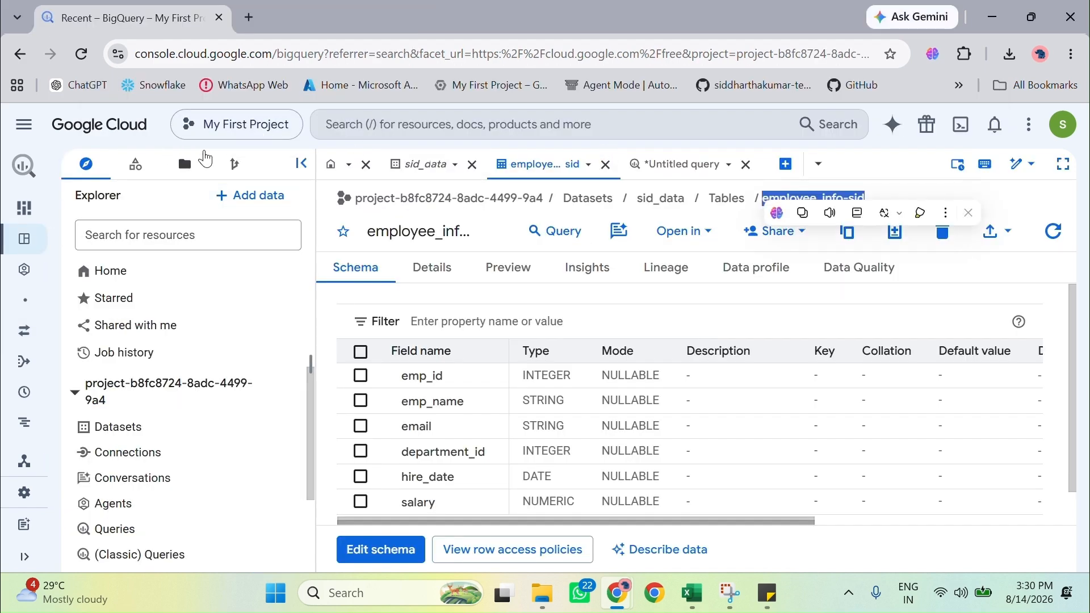
click(413, 117)
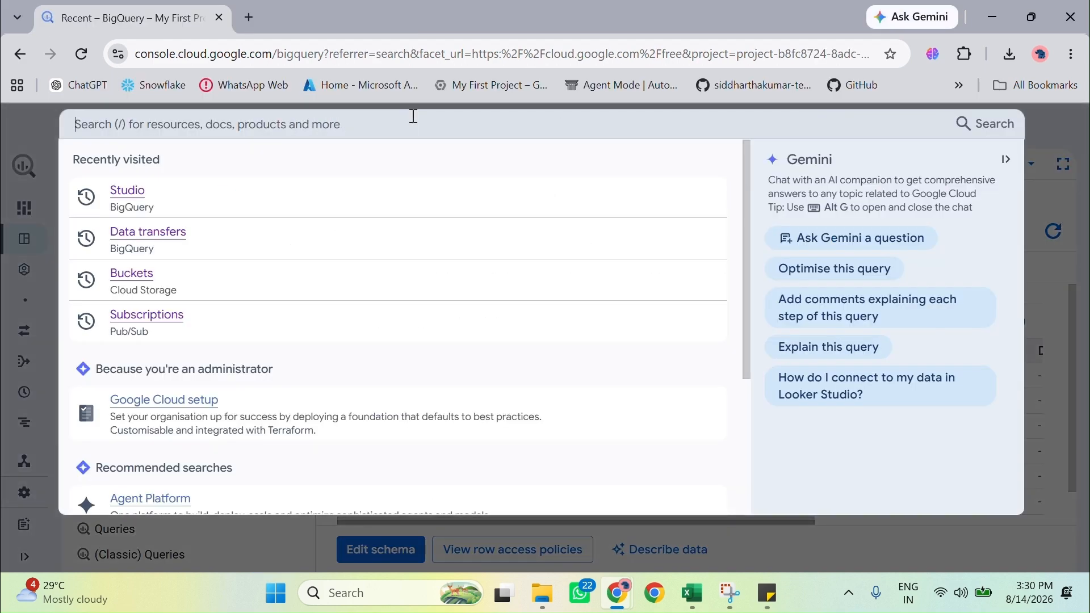
text(iam & admin)
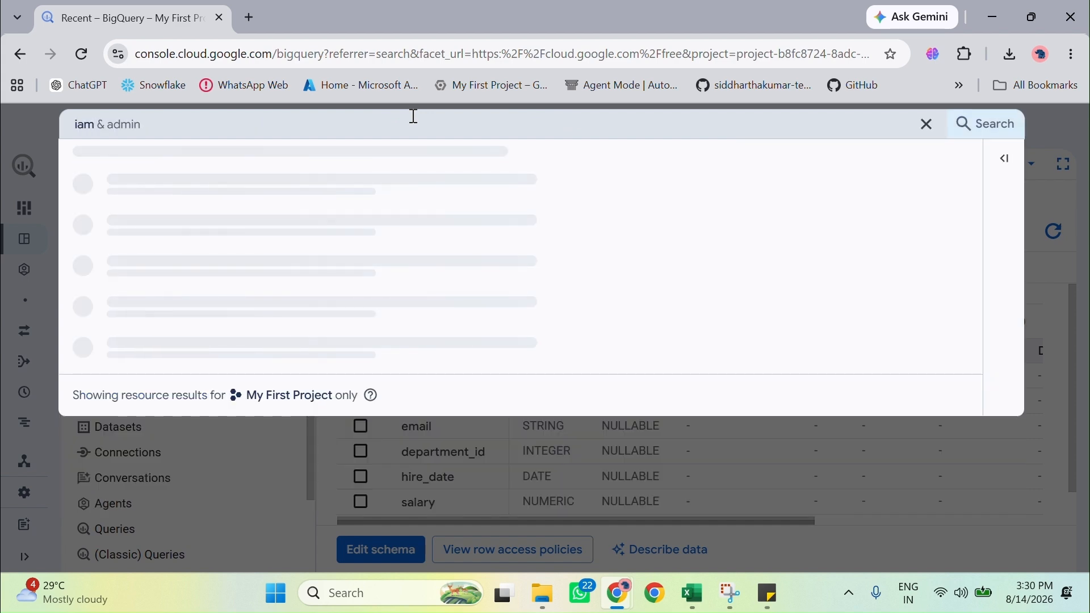
key(Return)
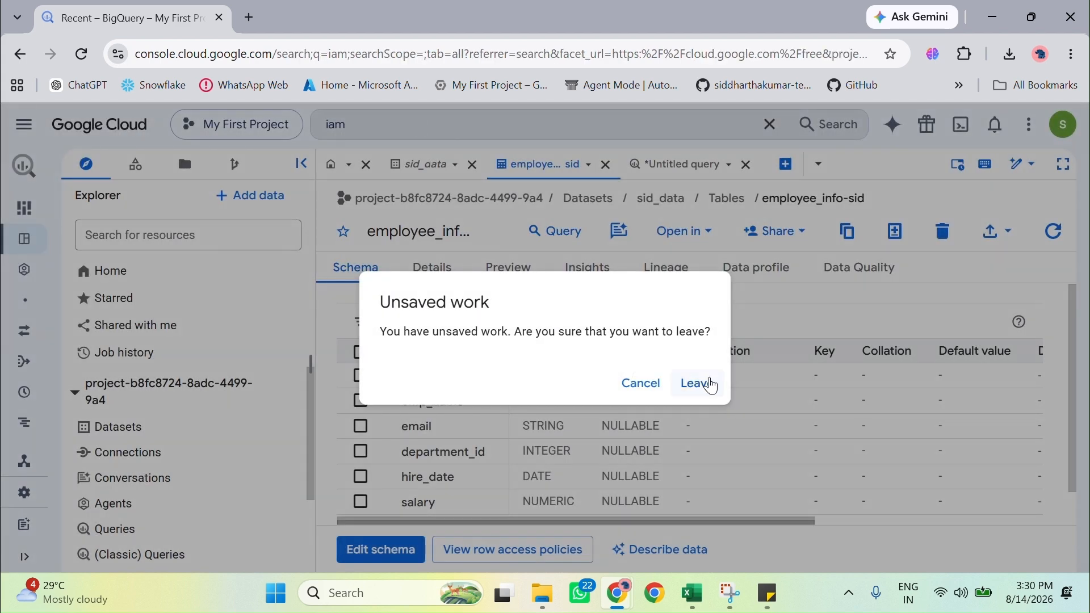
click(697, 384)
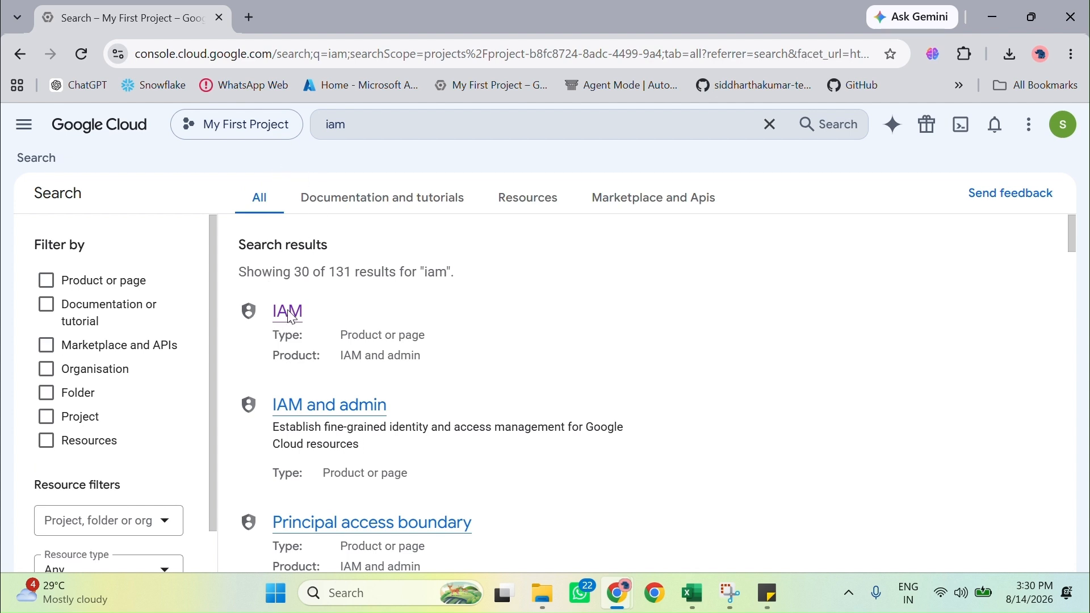
click(319, 368)
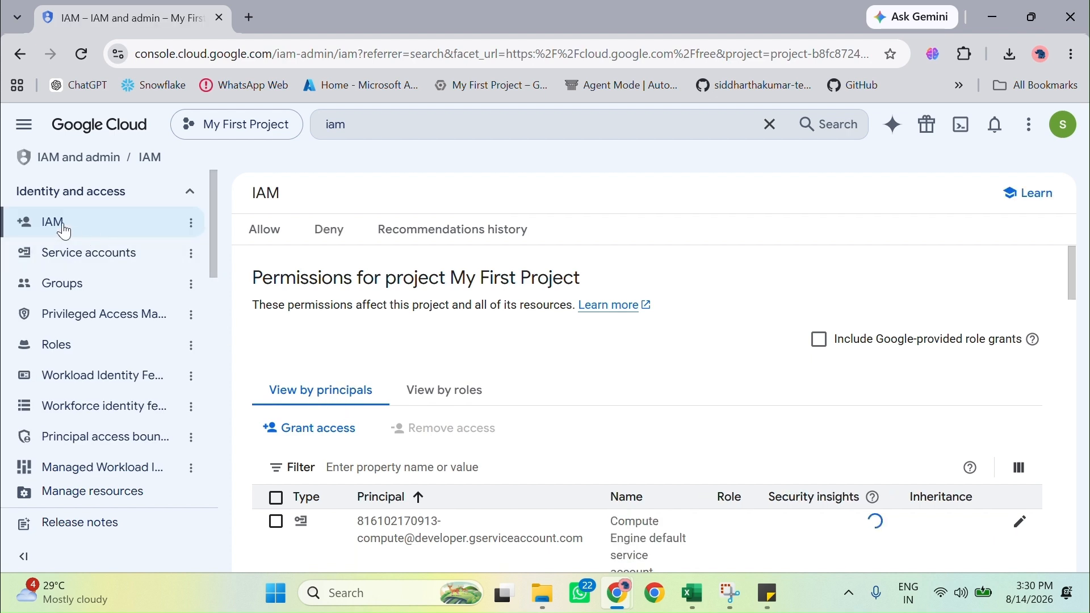
click(112, 259)
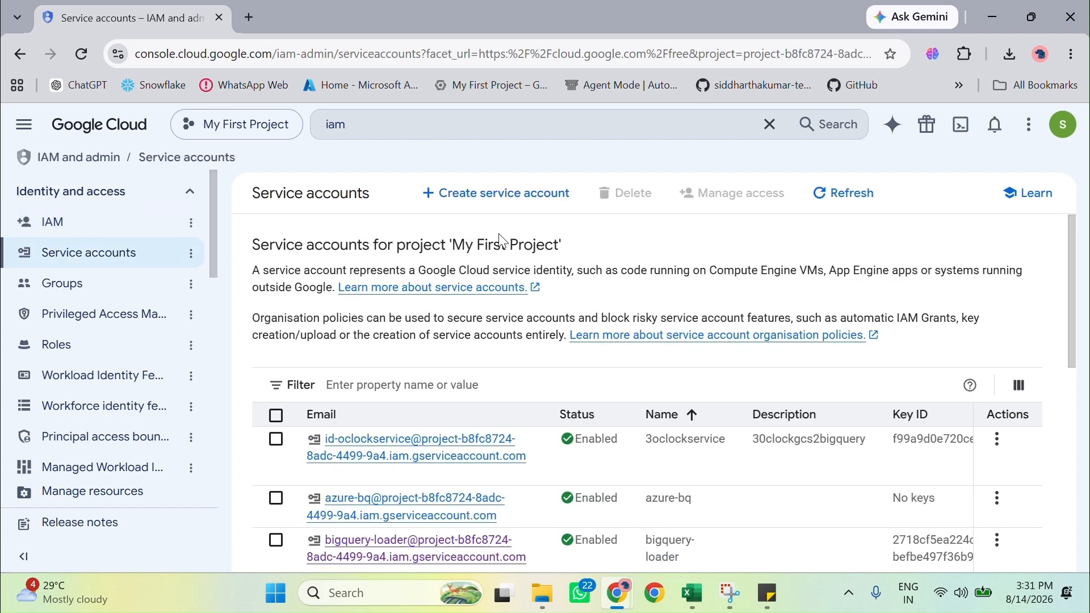
Start creating a new service account and enter sidd as its name.
click(498, 202)
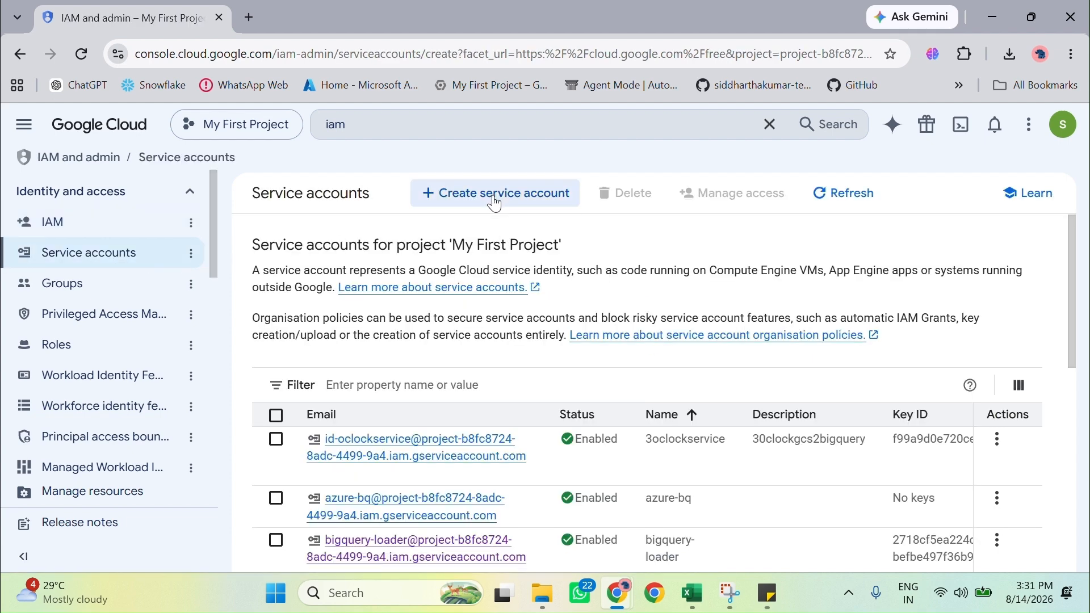
click(422, 292)
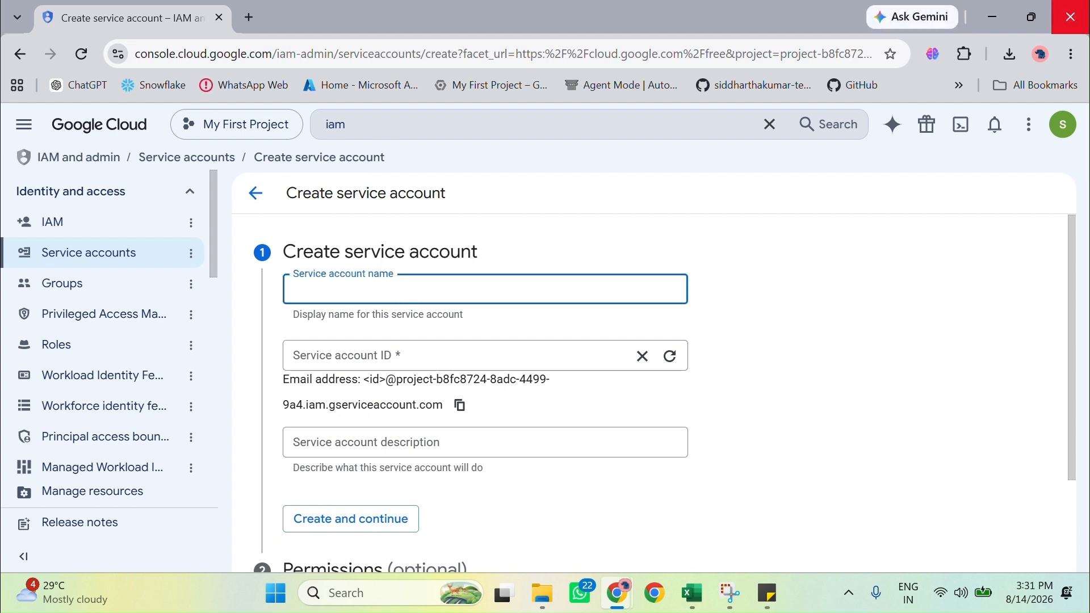
text(s)
key(BackSpace)
text(e)
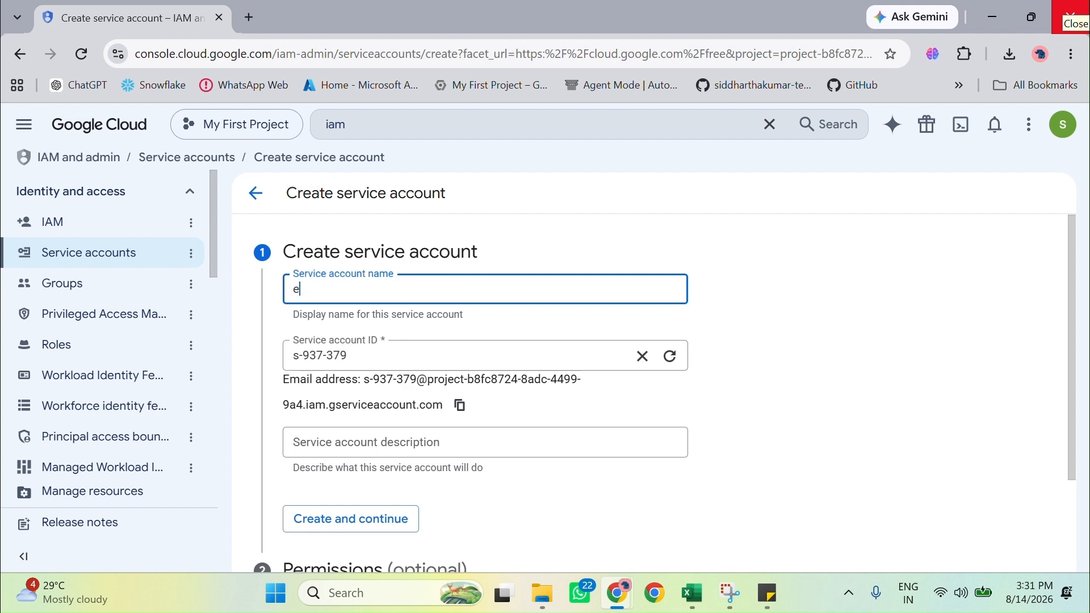
text(sidd)
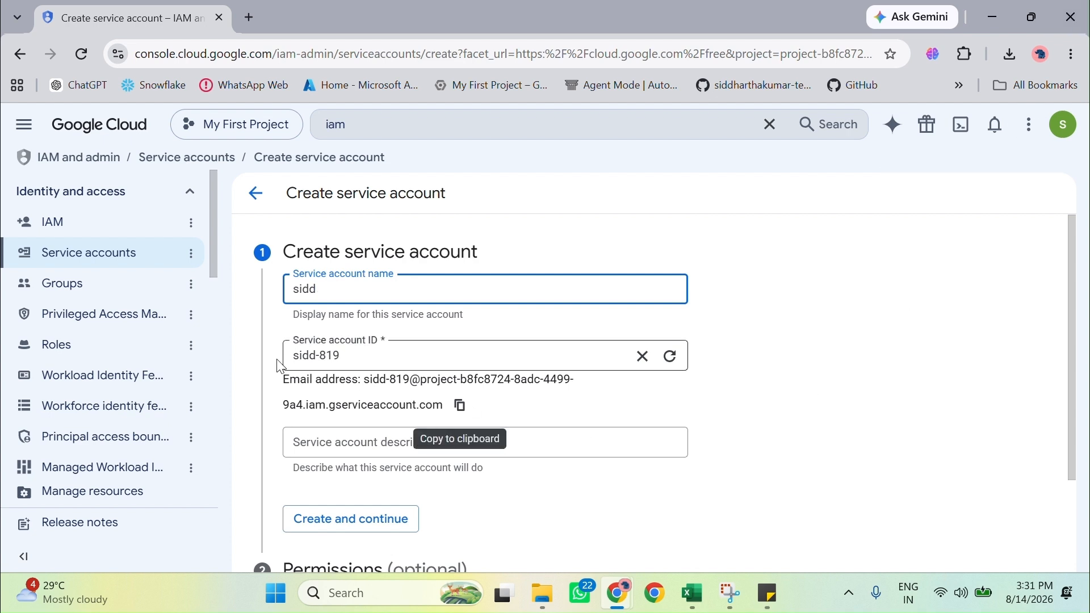
Create the sidd service account and choose BigQuery Admin as its role, without adding an IAM condition.
scroll(366, 382, down, 1)
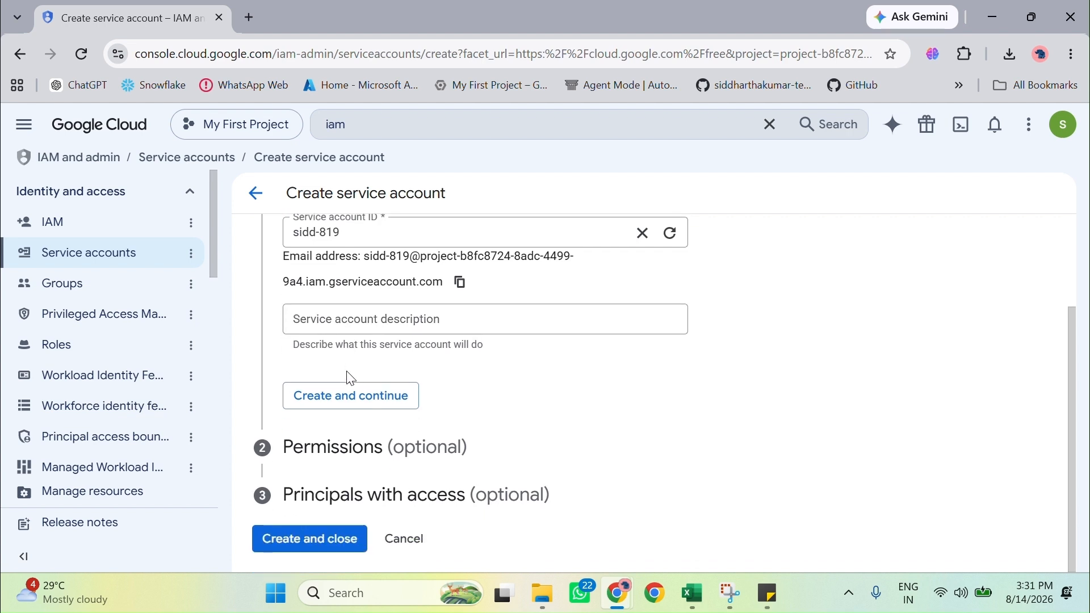
click(328, 409)
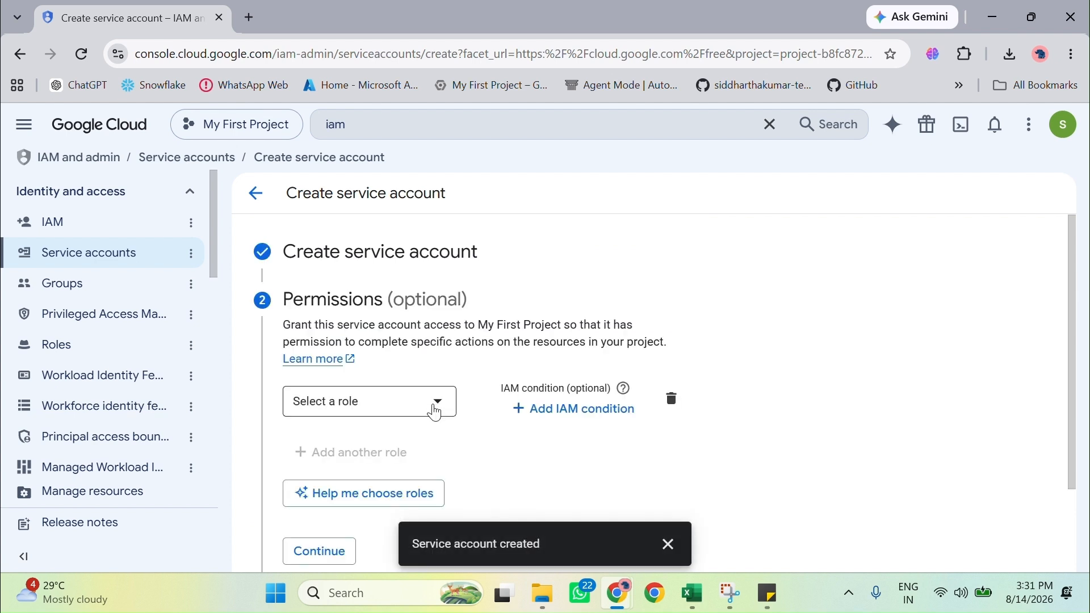
click(441, 298)
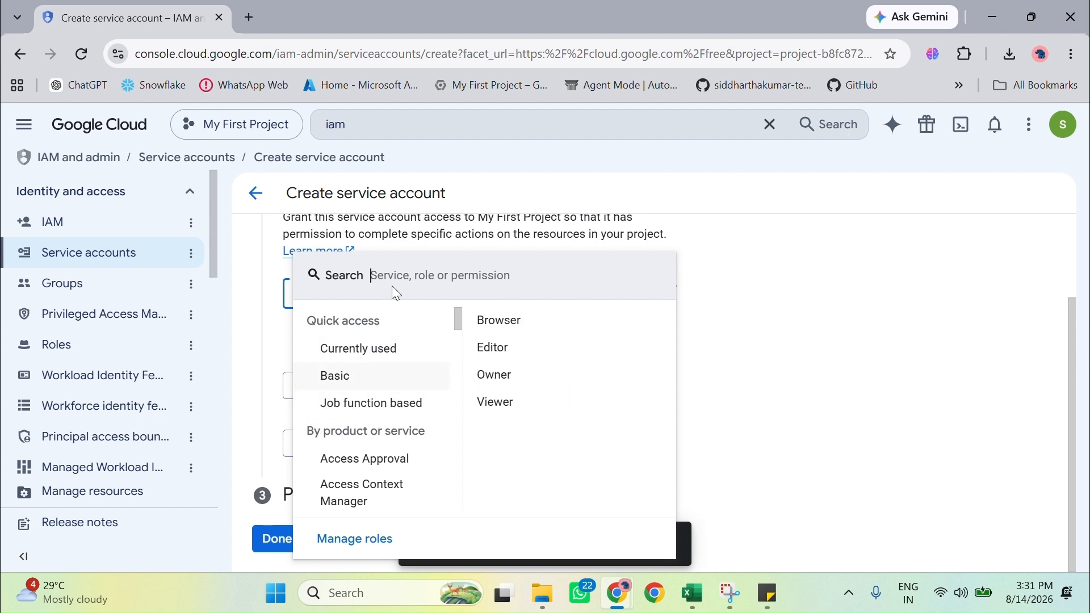
click(791, 303)
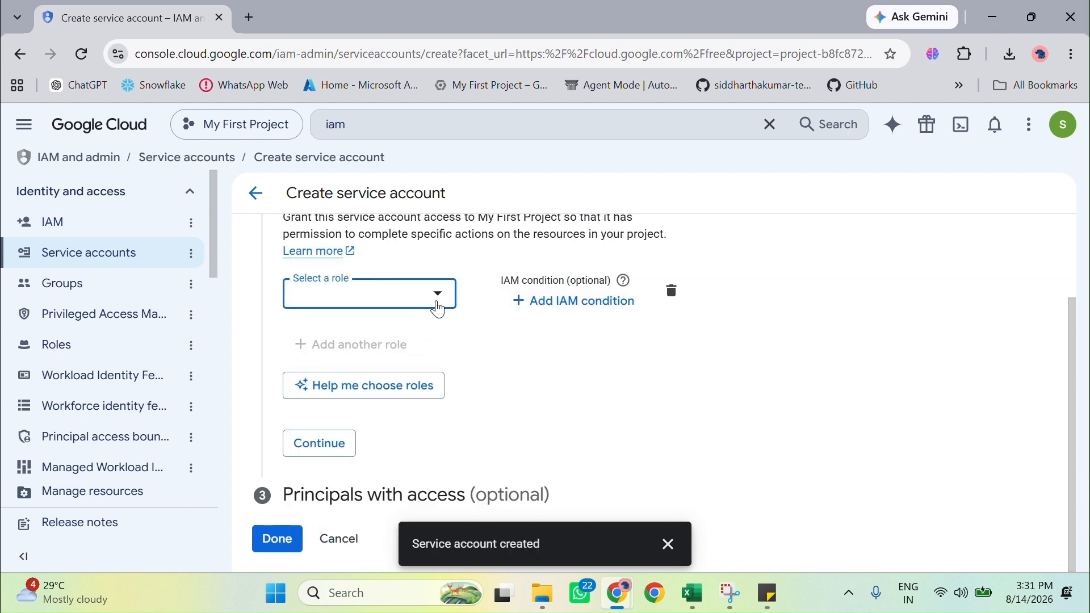
click(439, 295)
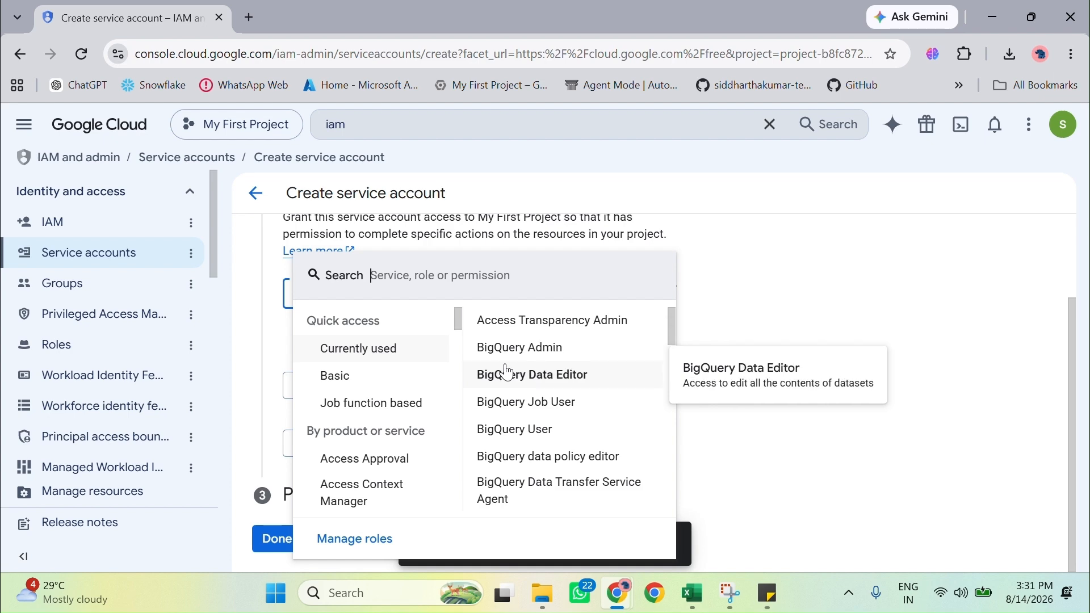
click(523, 351)
click(523, 309)
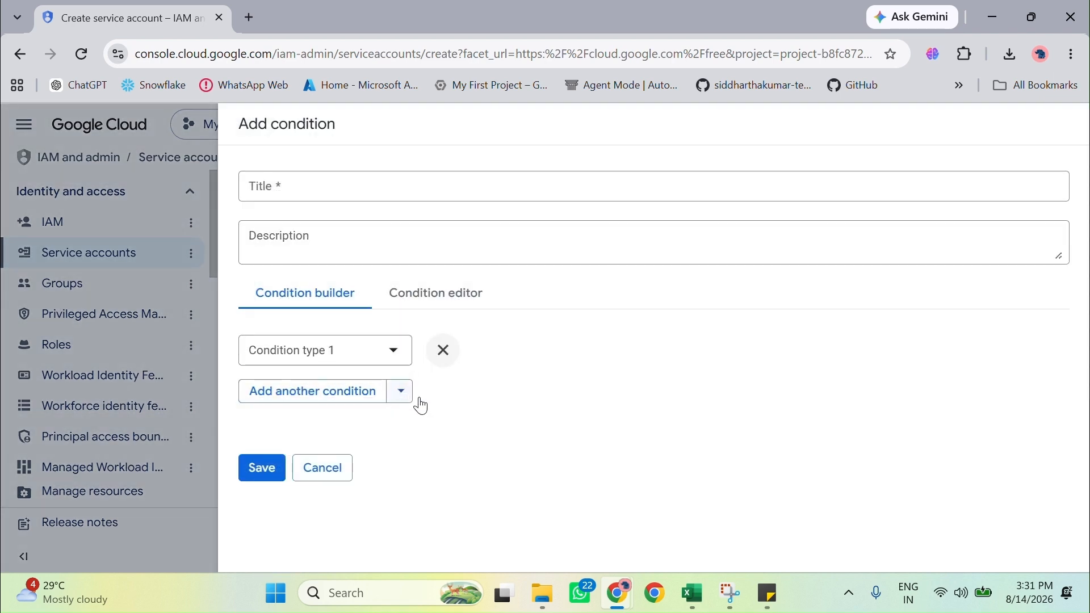
click(320, 468)
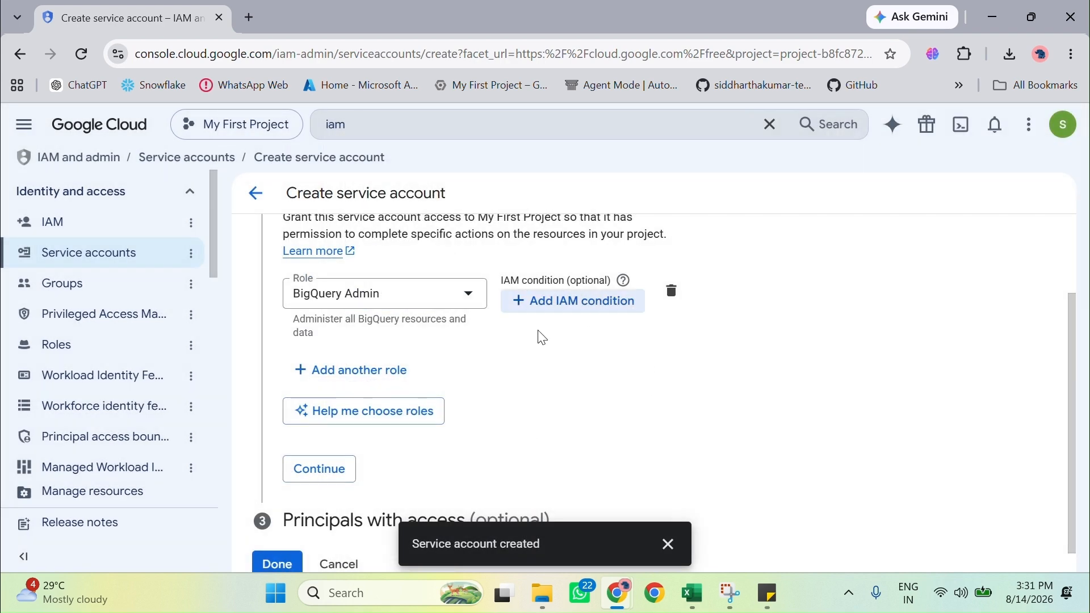
Add a second role entry and search the roles for cloud storage admin, without choosing one.
scroll(511, 426, down, 1)
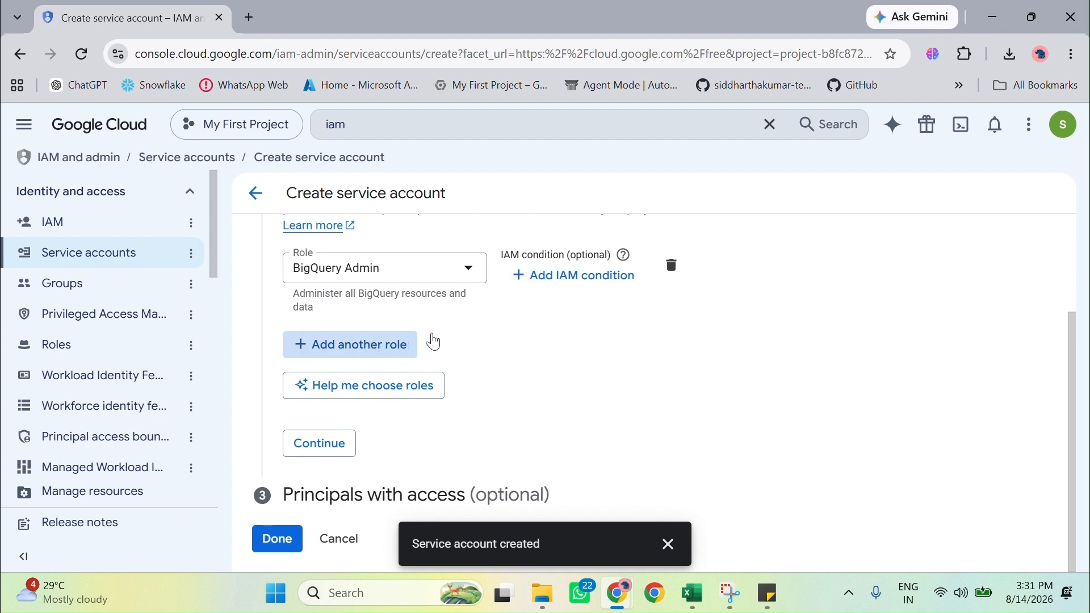
click(435, 342)
click(443, 366)
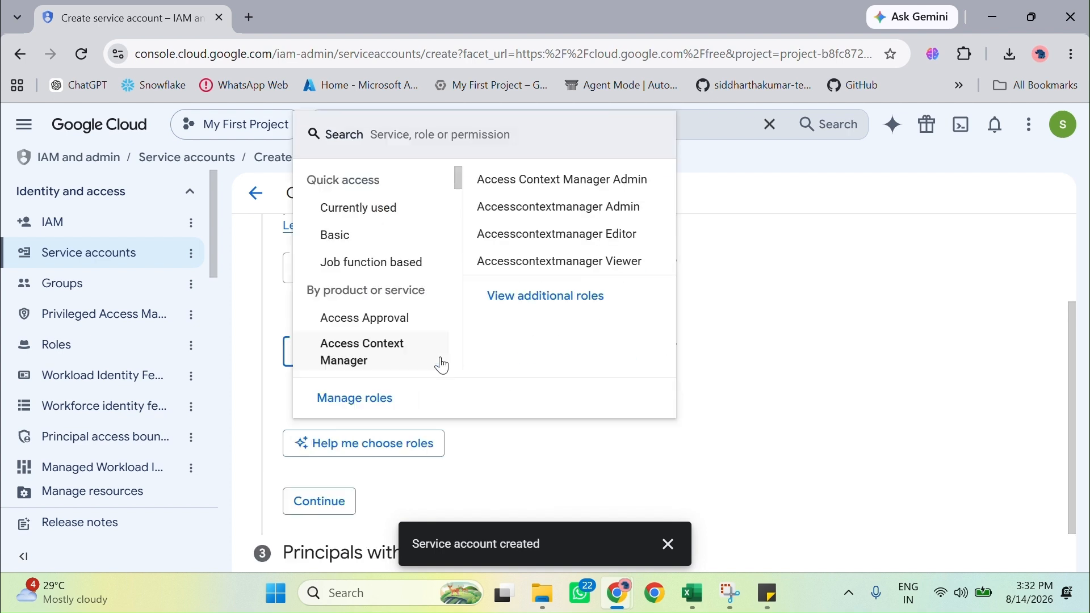
click(527, 134)
text(cloud)
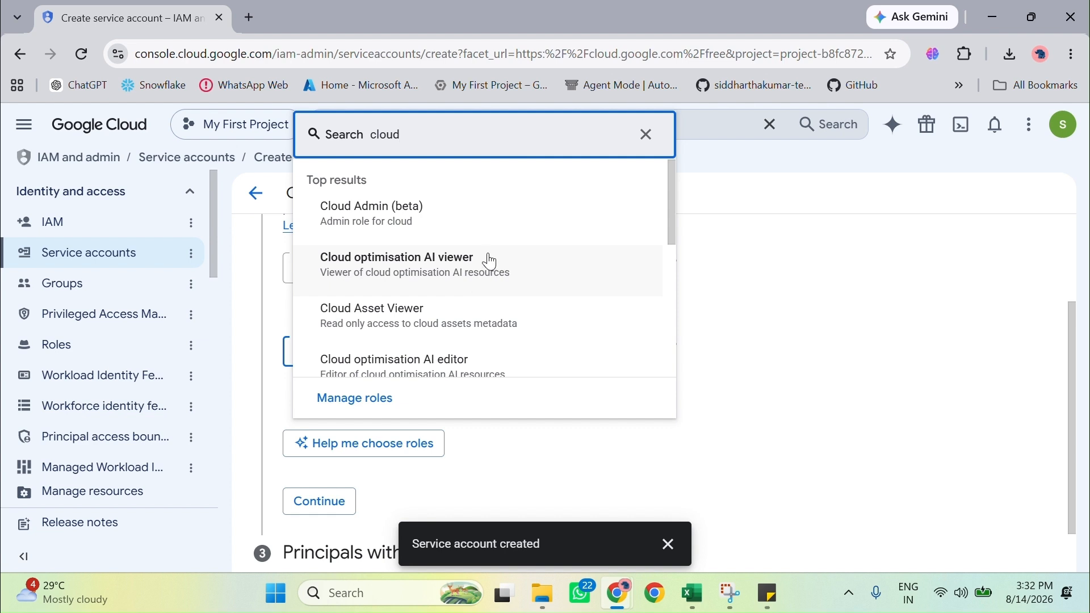
text(st)
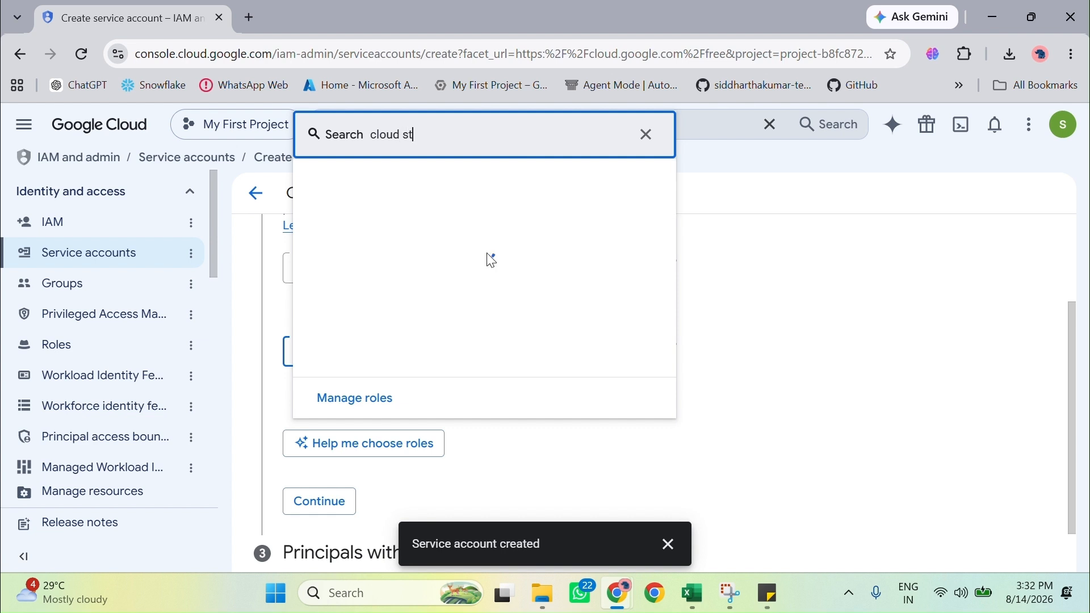
text(orage)
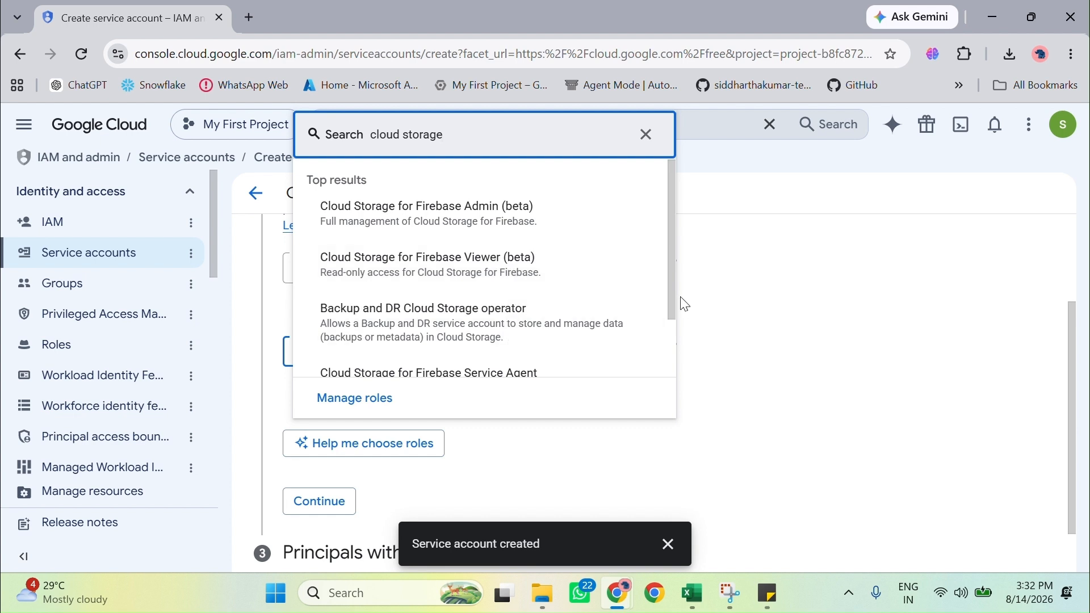
text( admin)
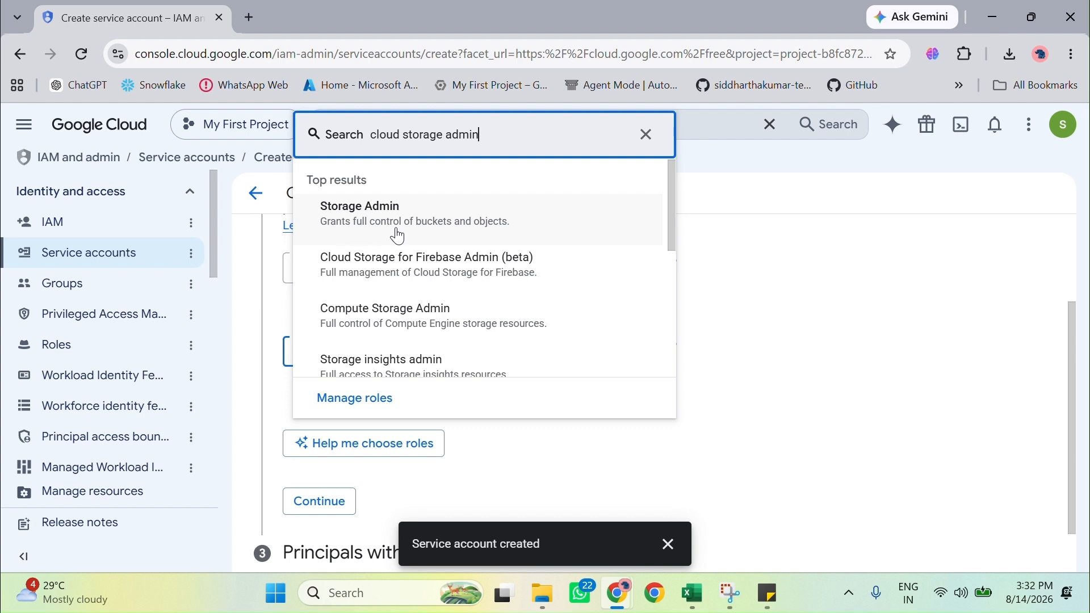
click(646, 134)
click(624, 444)
scroll(560, 431, down, 1)
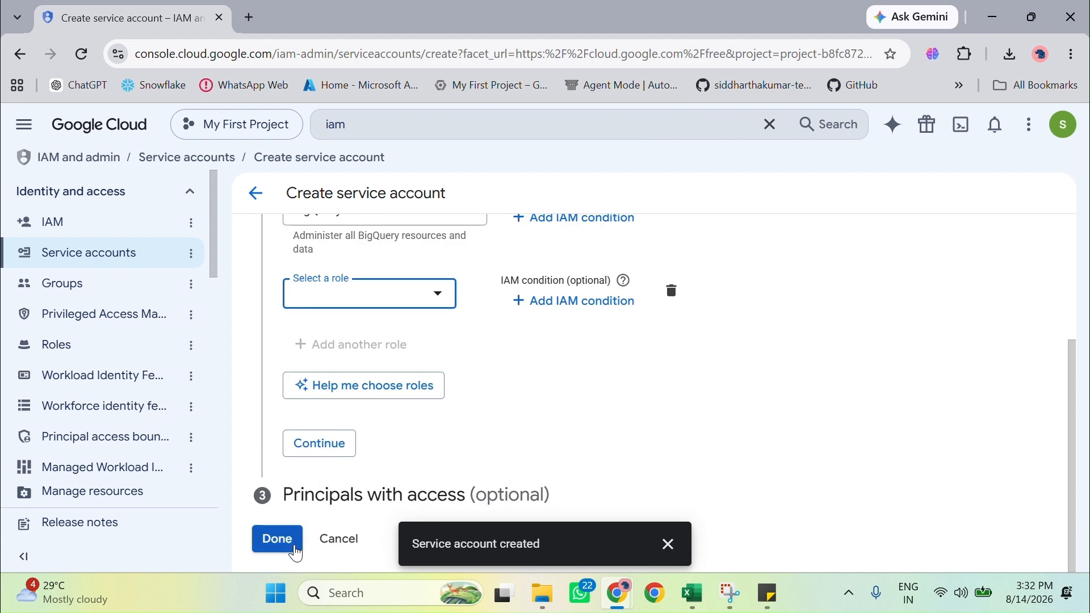
click(668, 551)
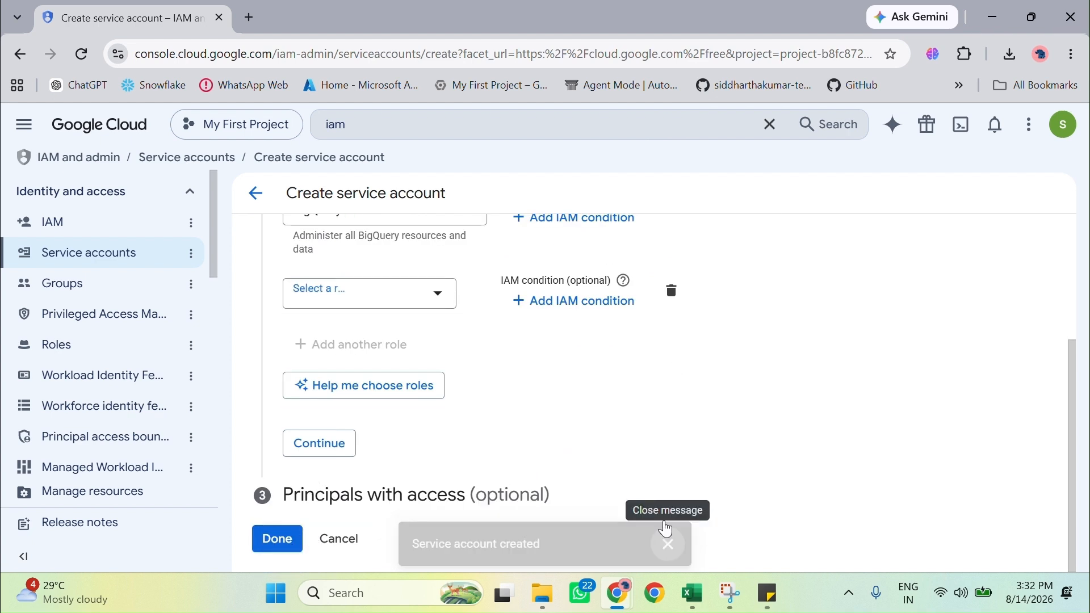
Leave the unfinished permissions form and look through the project's list of service accounts.
scroll(430, 340, up, 3)
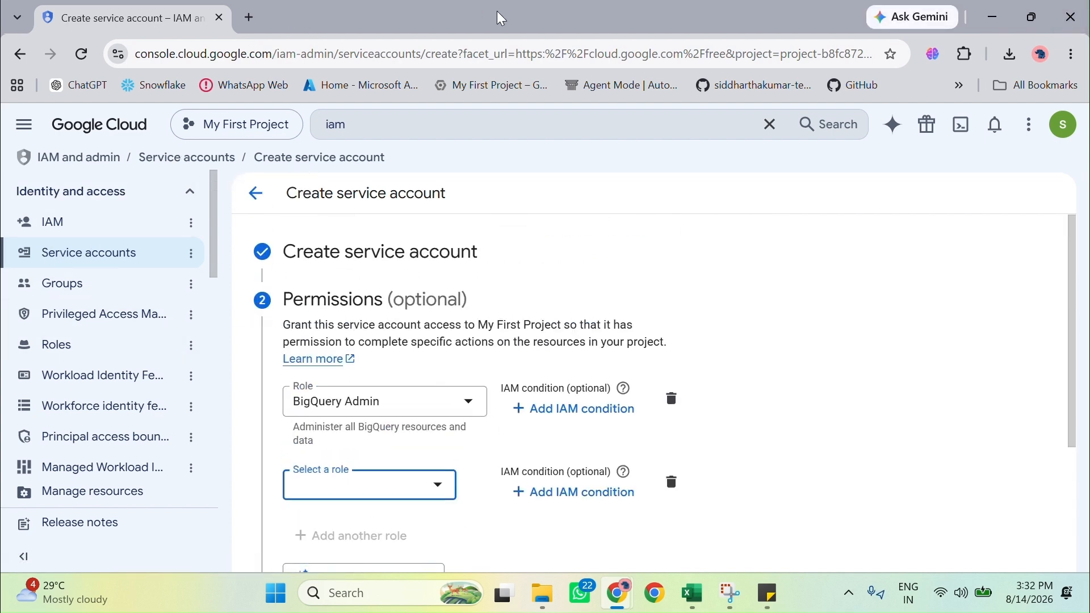
click(100, 271)
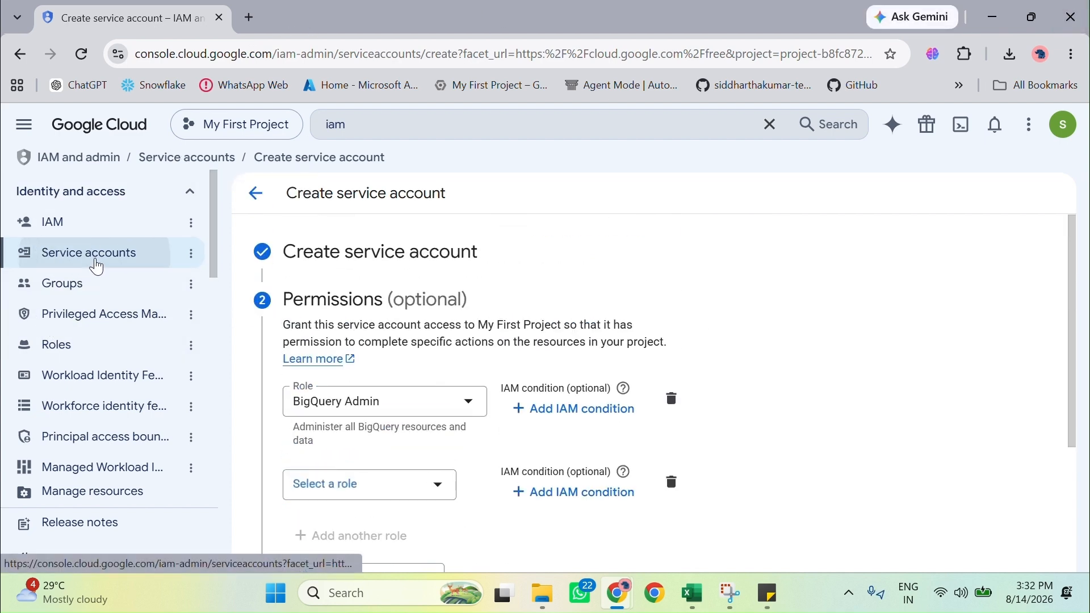
scroll(400, 455, down, 7)
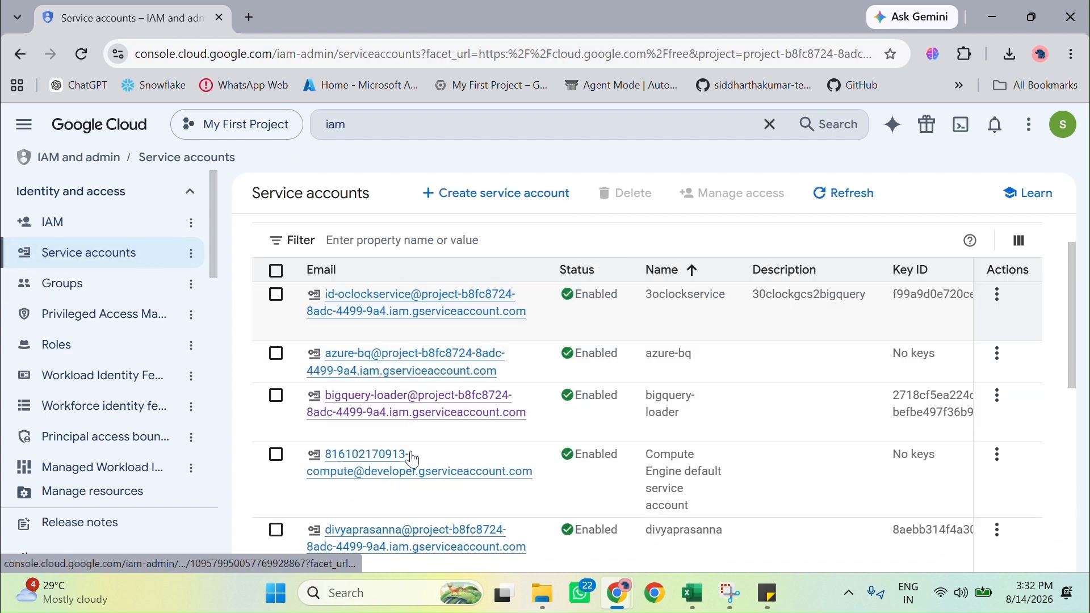
scroll(406, 496, down, 2)
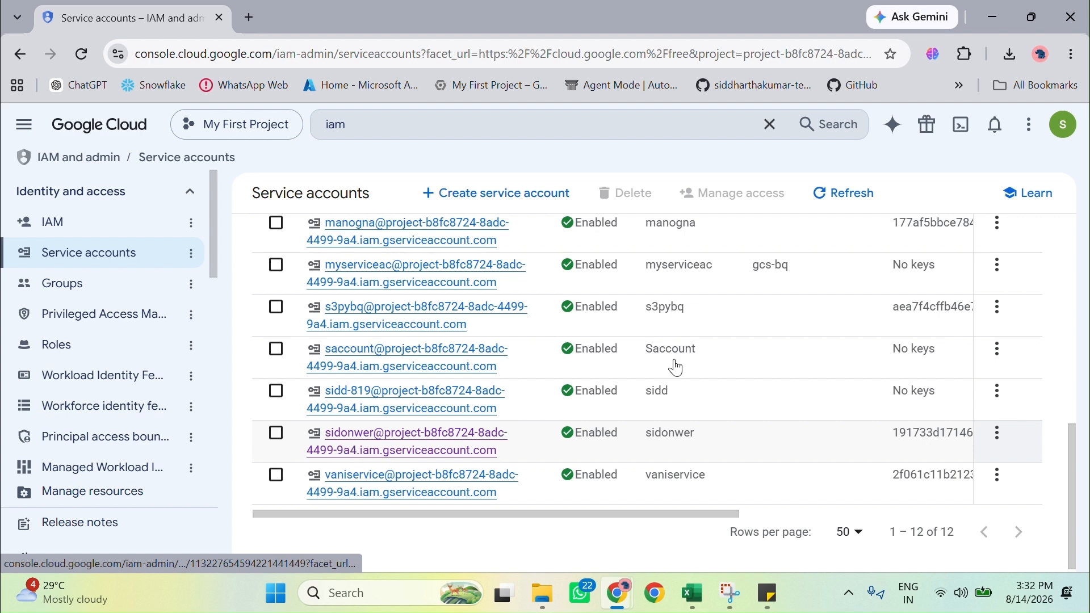
Return to the BigQuery transfer window and save the new transfer, dismissing the browser's offer to store the credentials.
click(993, 17)
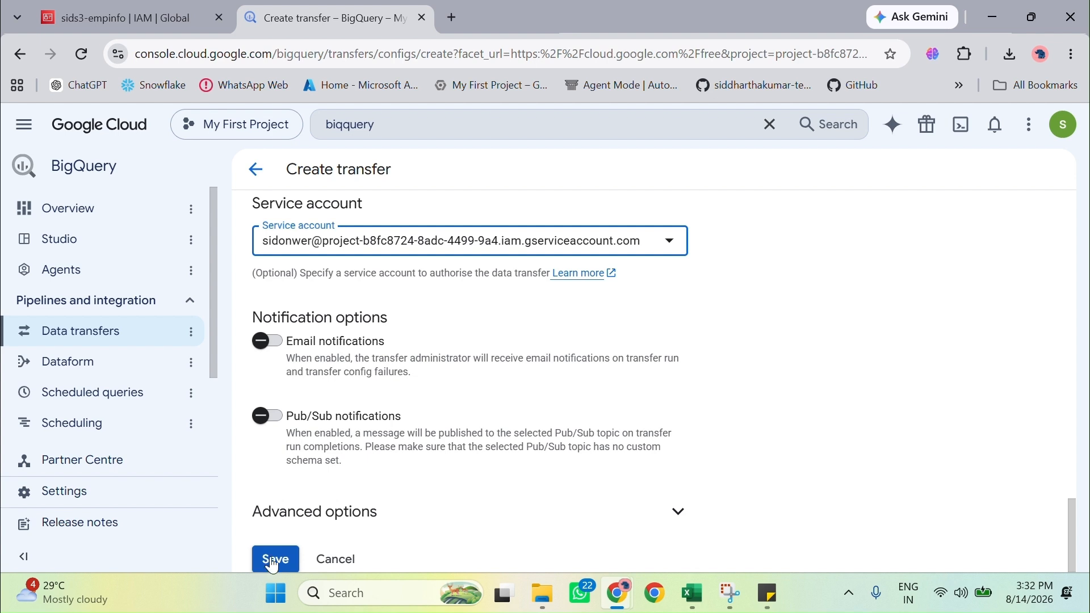
click(295, 556)
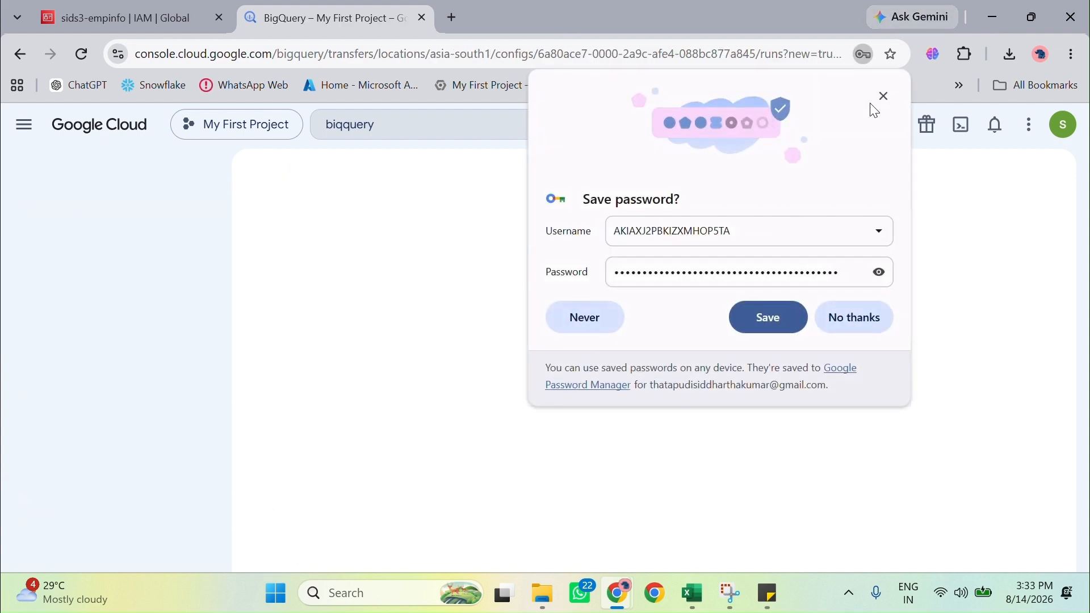
click(884, 96)
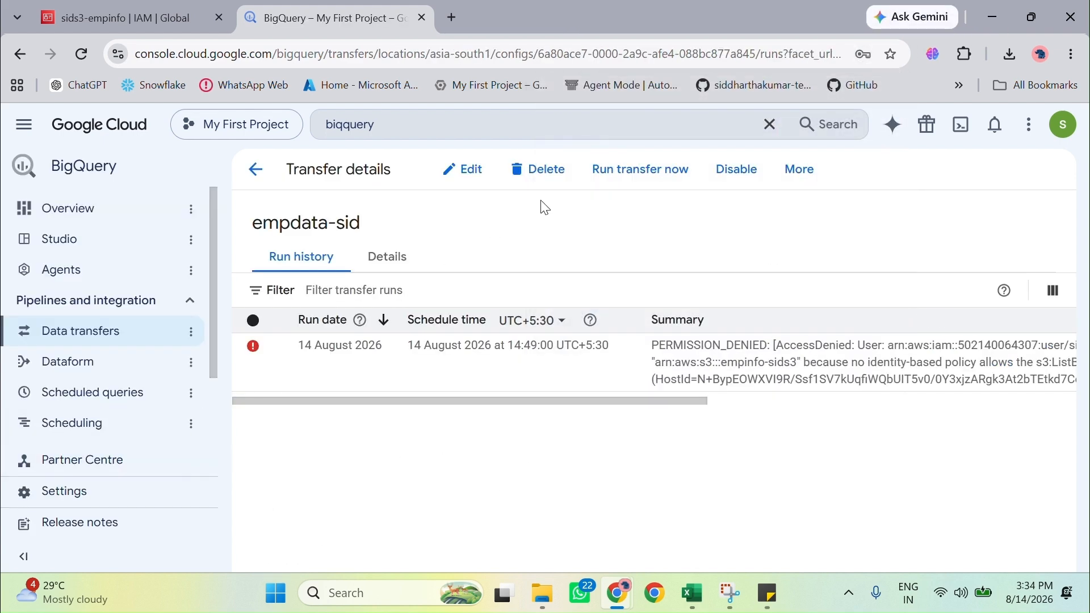
Request a one-time run of the empdata-sid transfer and read the full summary of the existing run.
click(639, 167)
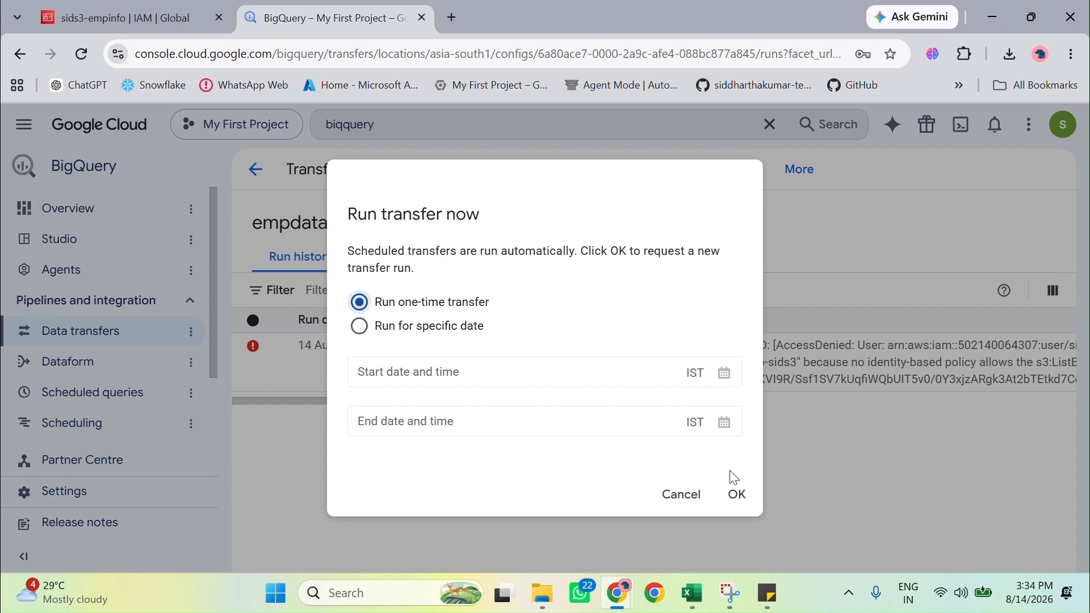
click(741, 499)
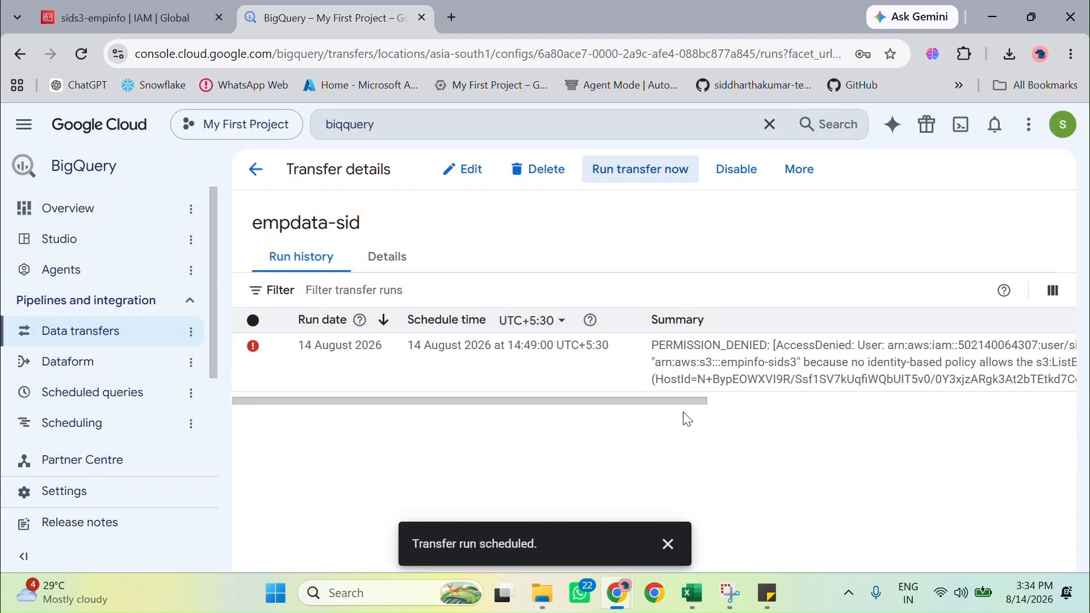
drag(660, 397, 779, 398)
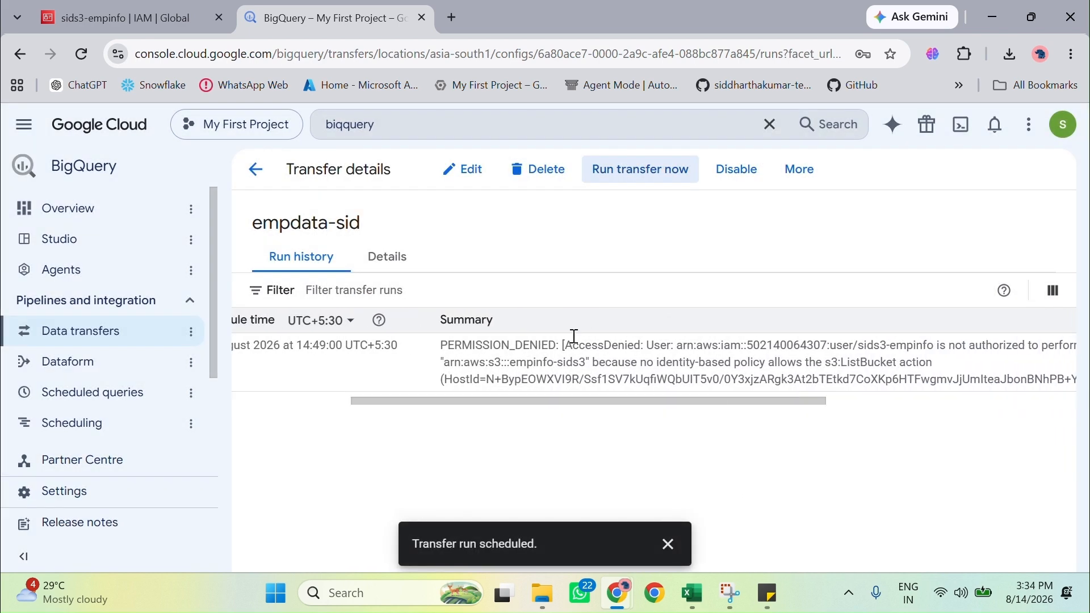
drag(441, 344, 835, 409)
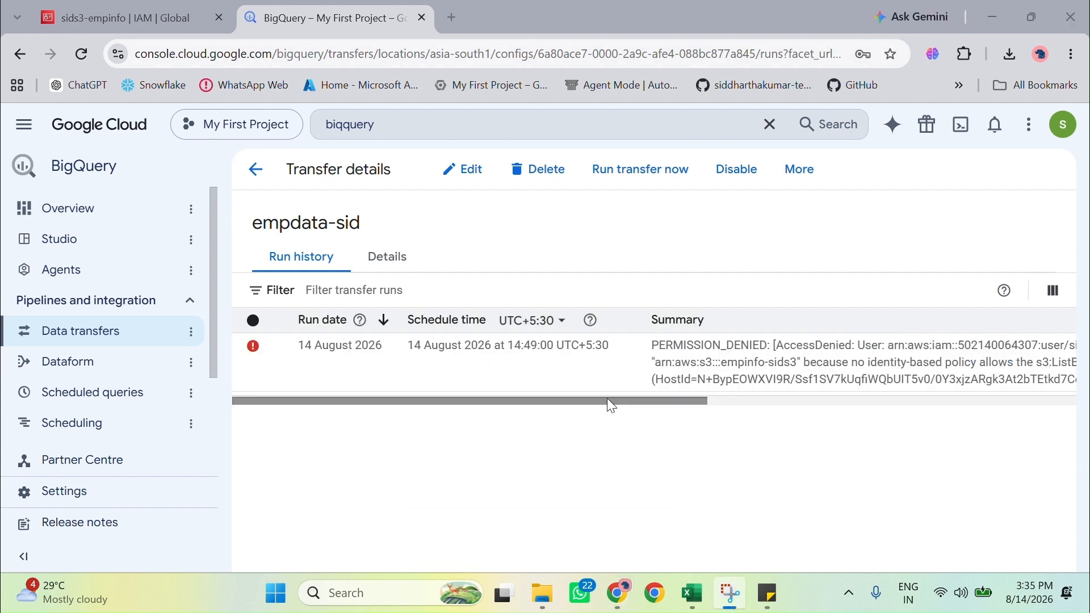
scroll(608, 397, right, 7)
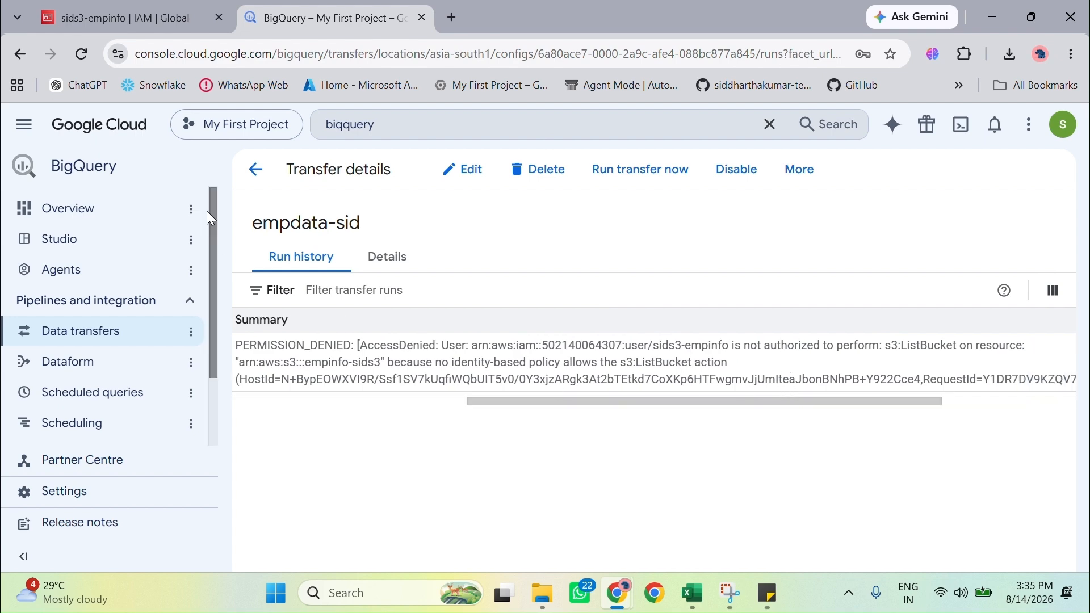
Switch to the AWS console and start creating an inline policy for the sids3-empinfo IAM user.
click(150, 19)
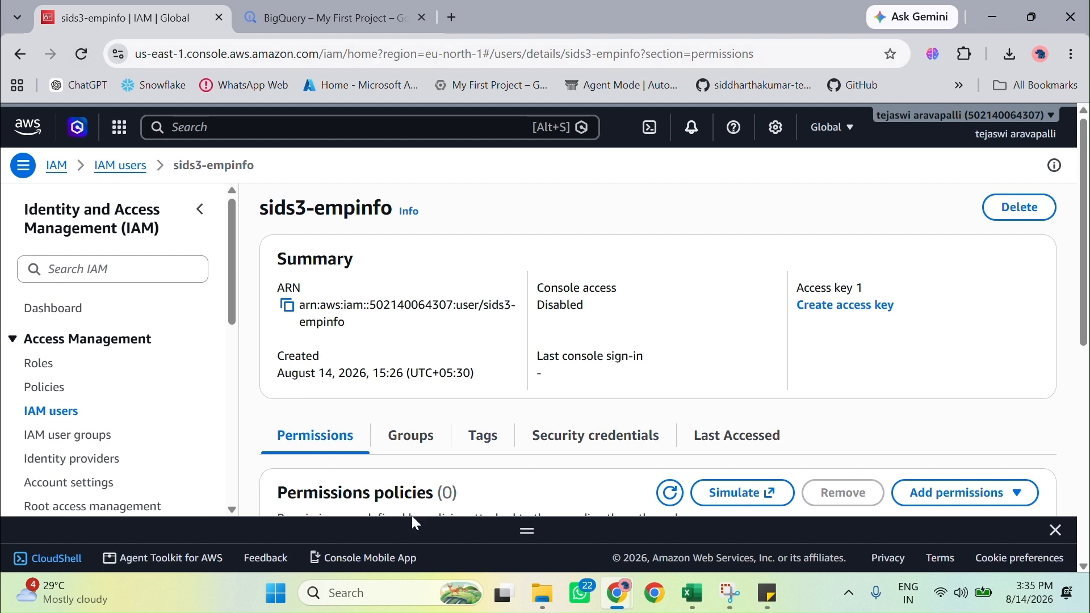
scroll(576, 386, down, 3)
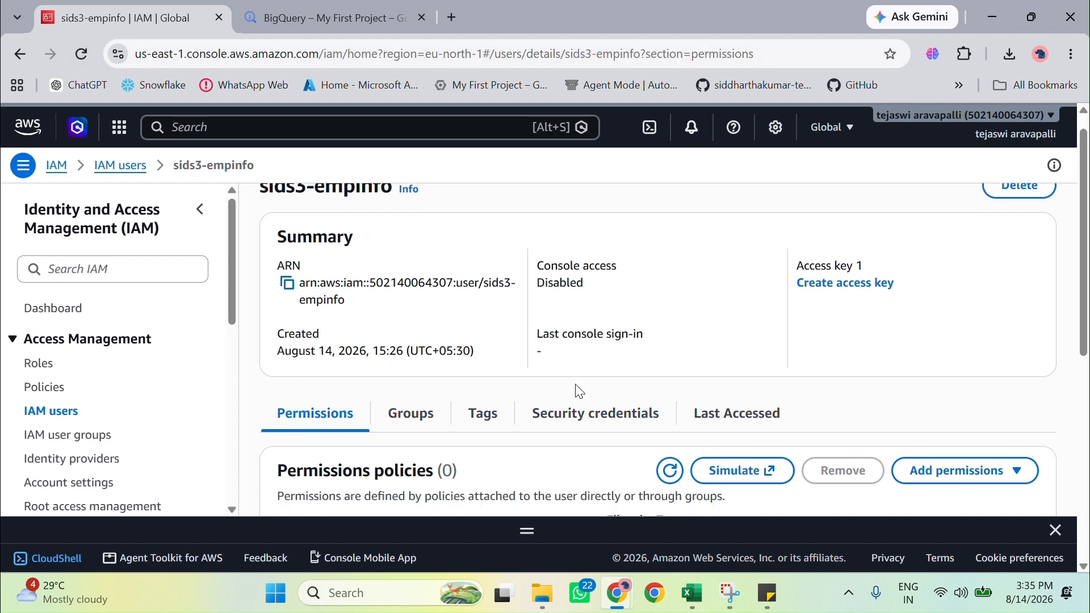
scroll(535, 316, up, 3)
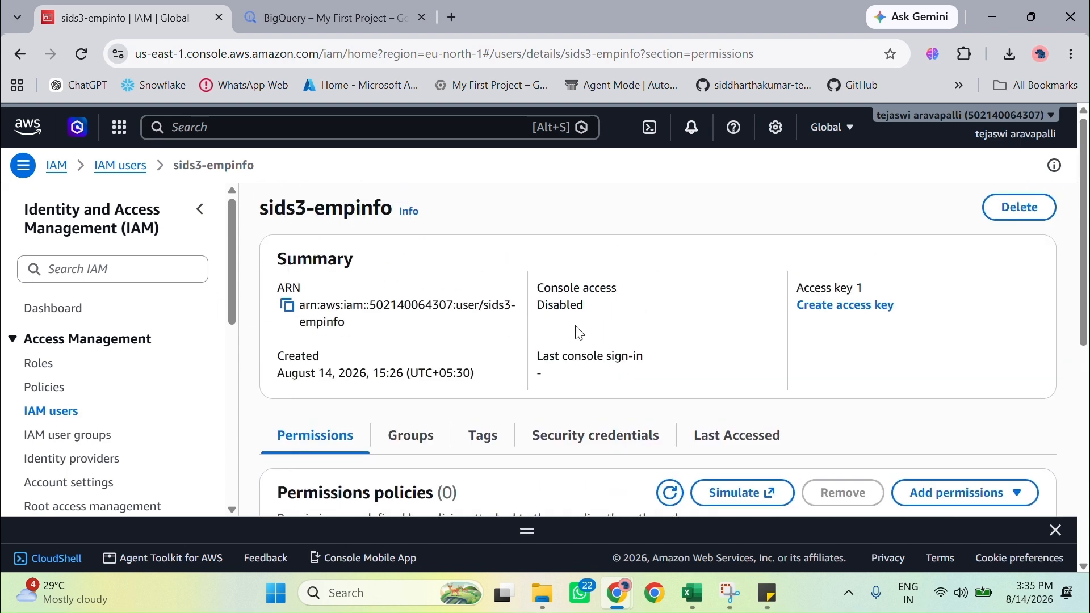
scroll(580, 333, down, 3)
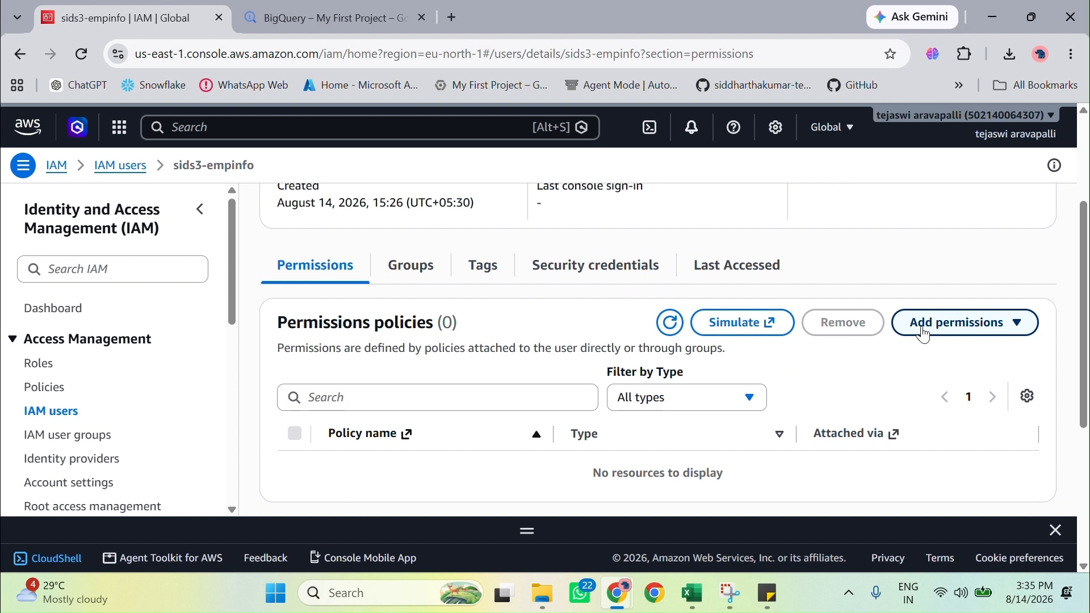
click(934, 325)
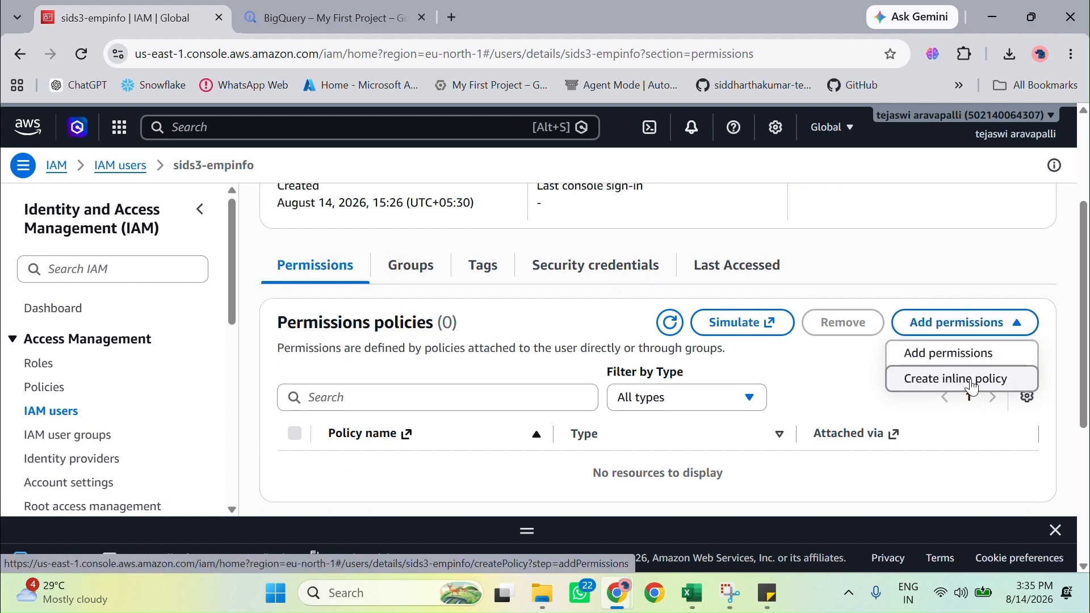
click(956, 384)
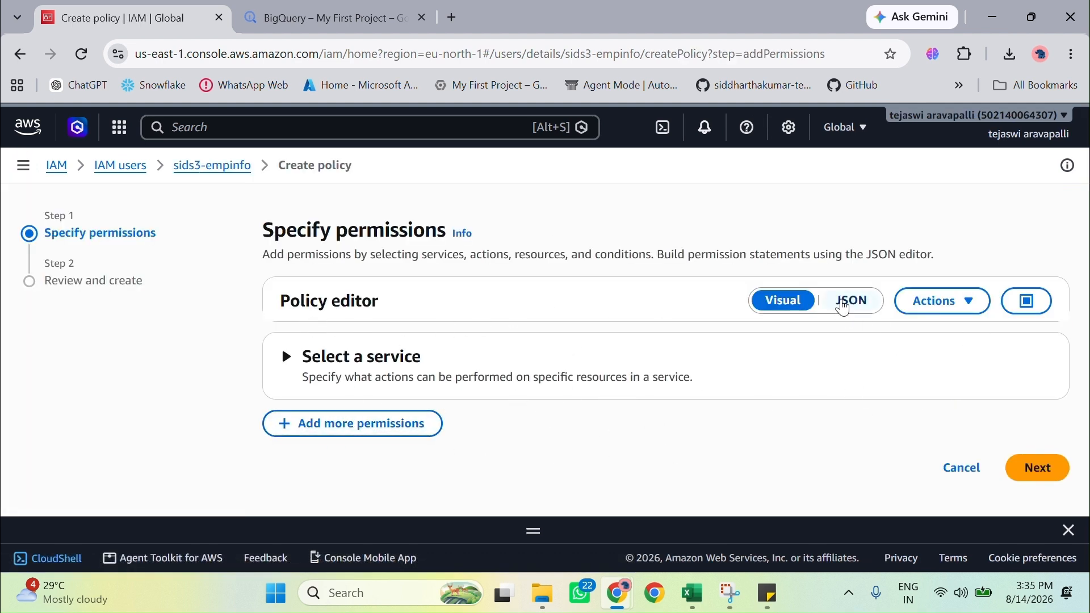
Replace the inline policy's JSON with the copied policy that includes s3:GetObject on arn:aws:s3:::empinfo-sids3/*.
click(851, 300)
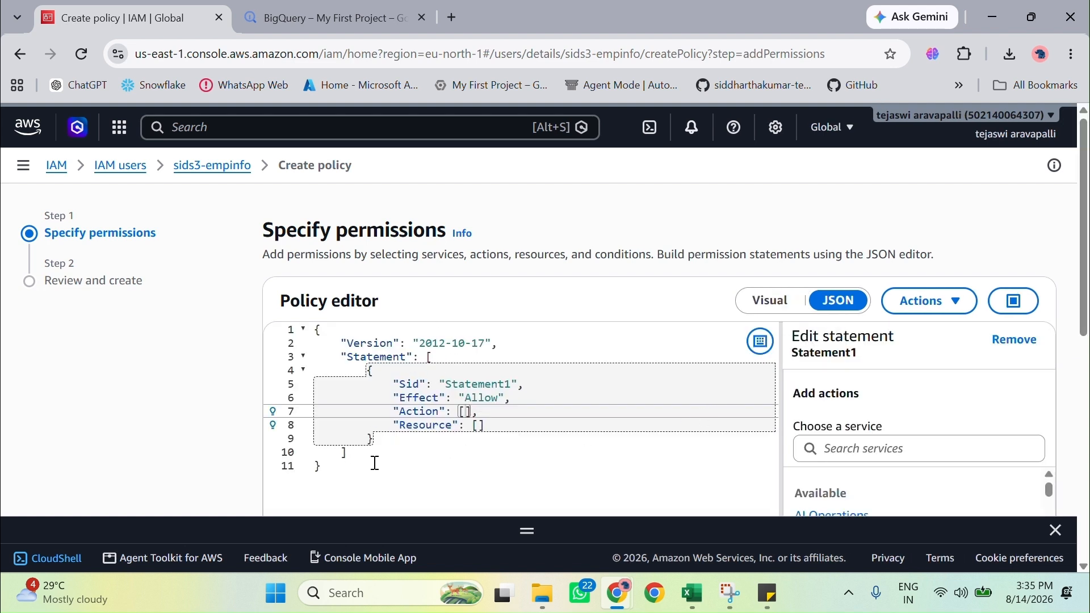
key(ctrl+a)
key(ctrl+v)
scroll(455, 355, down, 5)
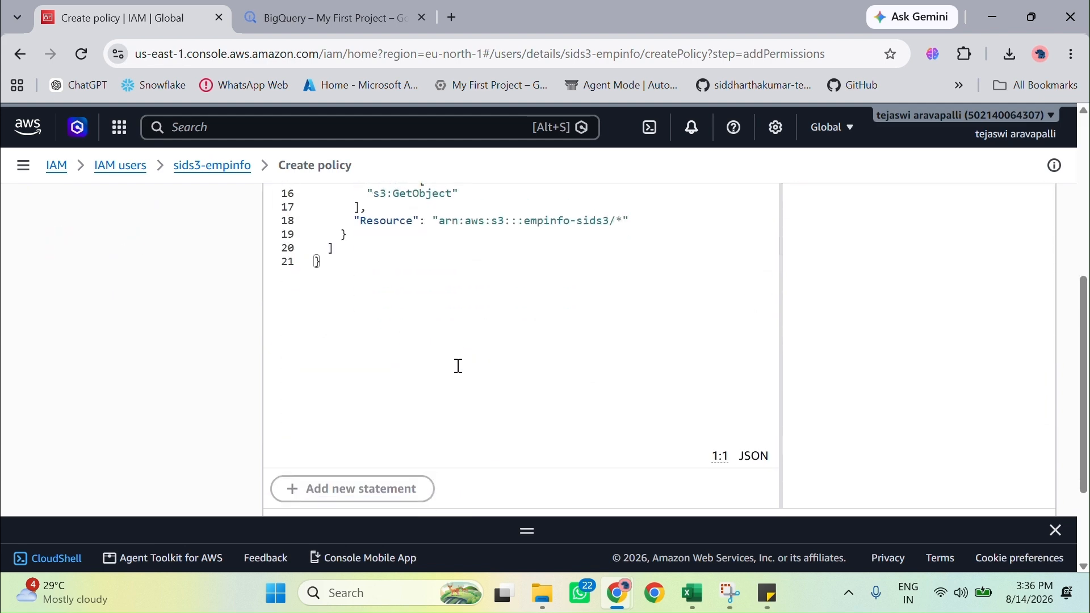
Name the inline policy sidemp and create it for the sids3-empinfo user.
scroll(504, 390, down, 1)
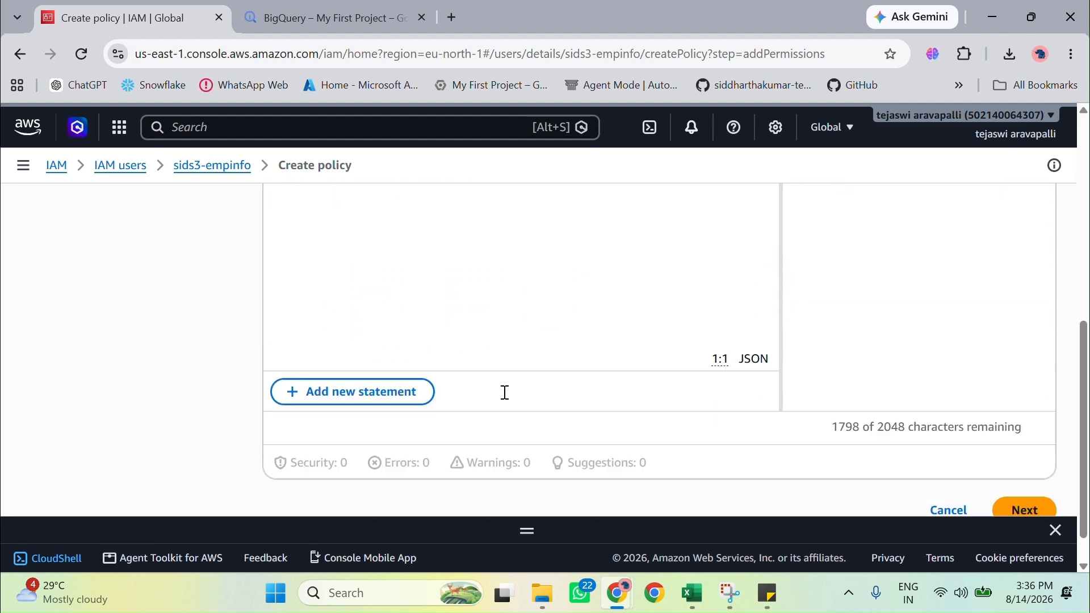
scroll(667, 409, up, 5)
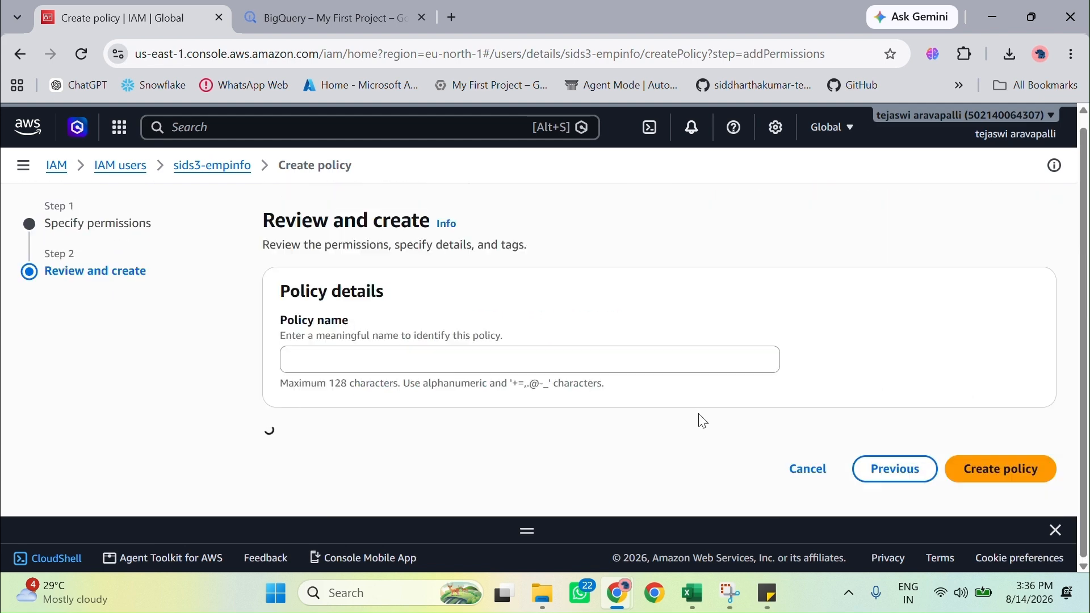
click(515, 361)
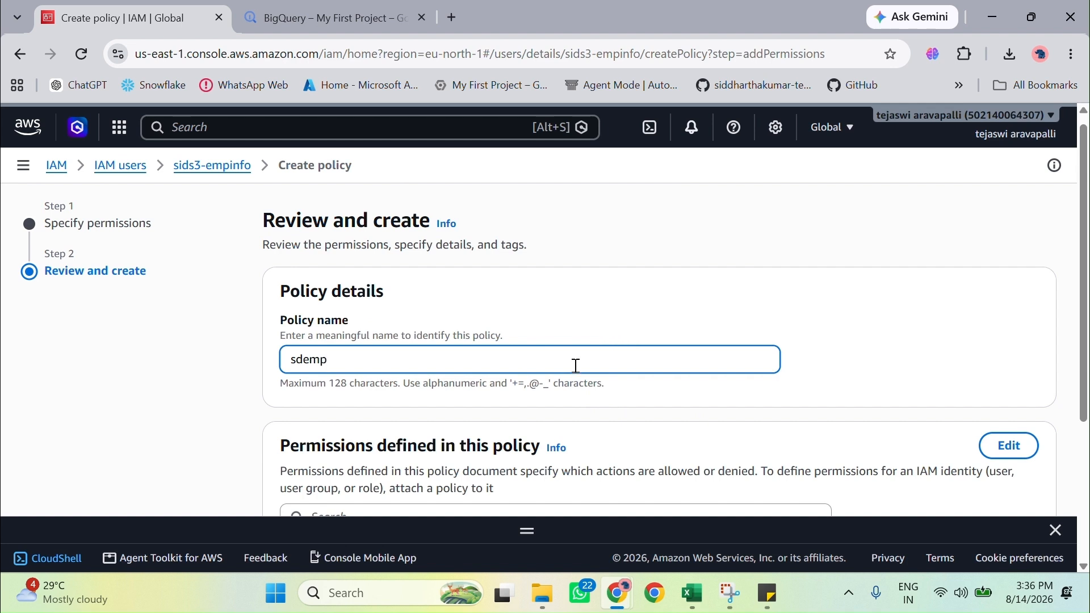
text(i)
scroll(838, 418, down, 4)
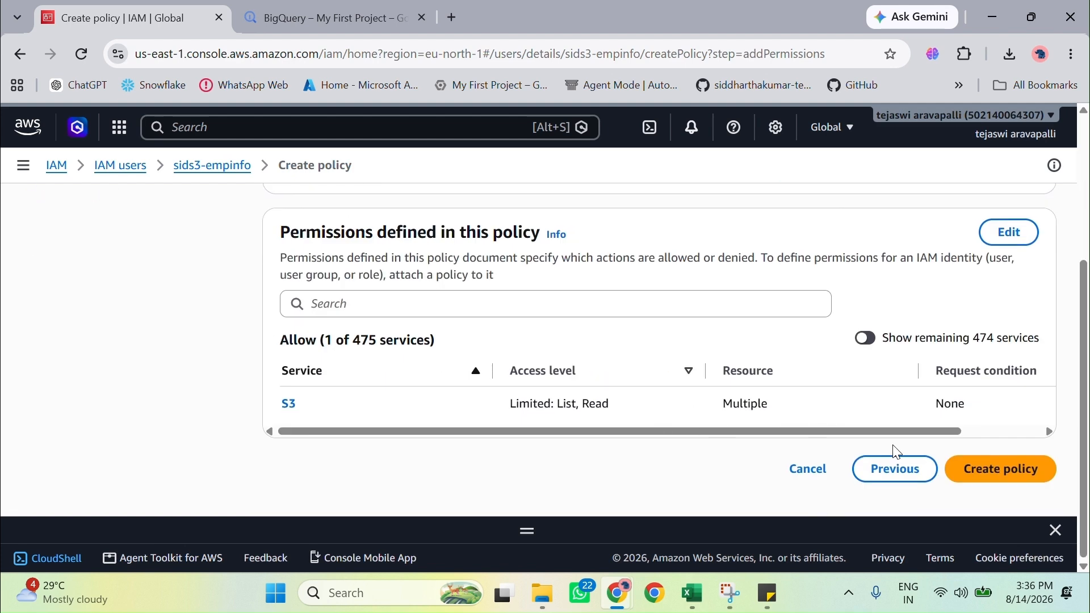
click(1031, 470)
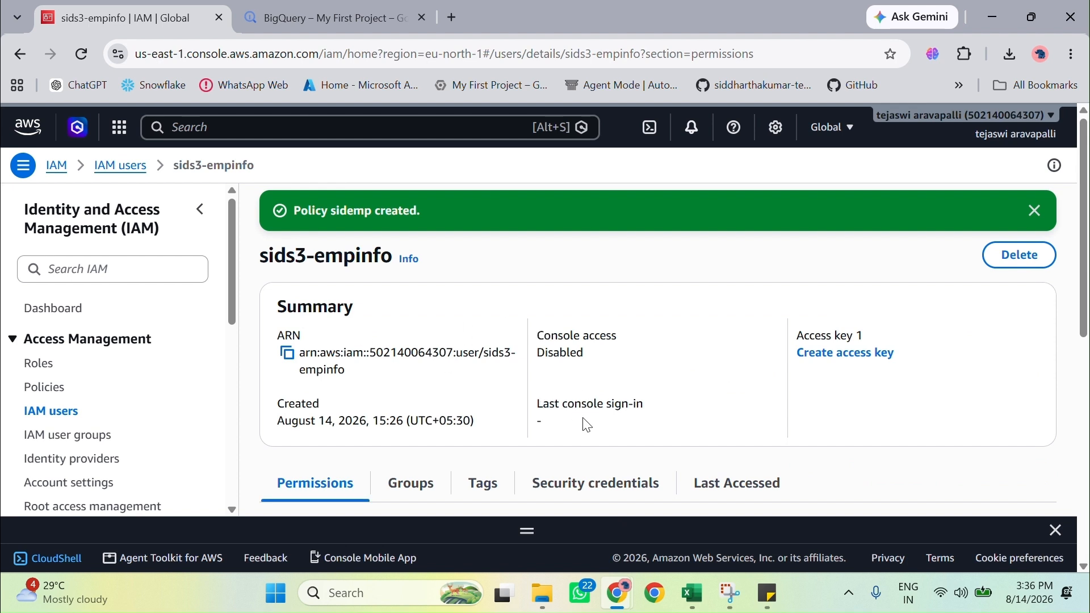
scroll(587, 425, down, 1)
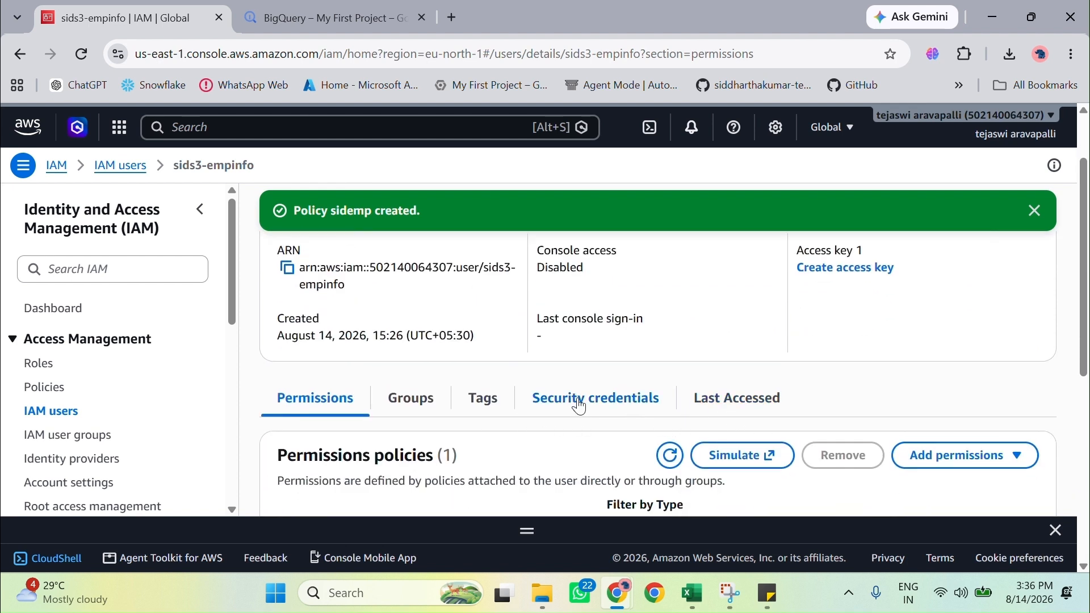
Switch back to BigQuery, open the empdata-sid transfer for editing and set its schedule to start now.
click(328, 7)
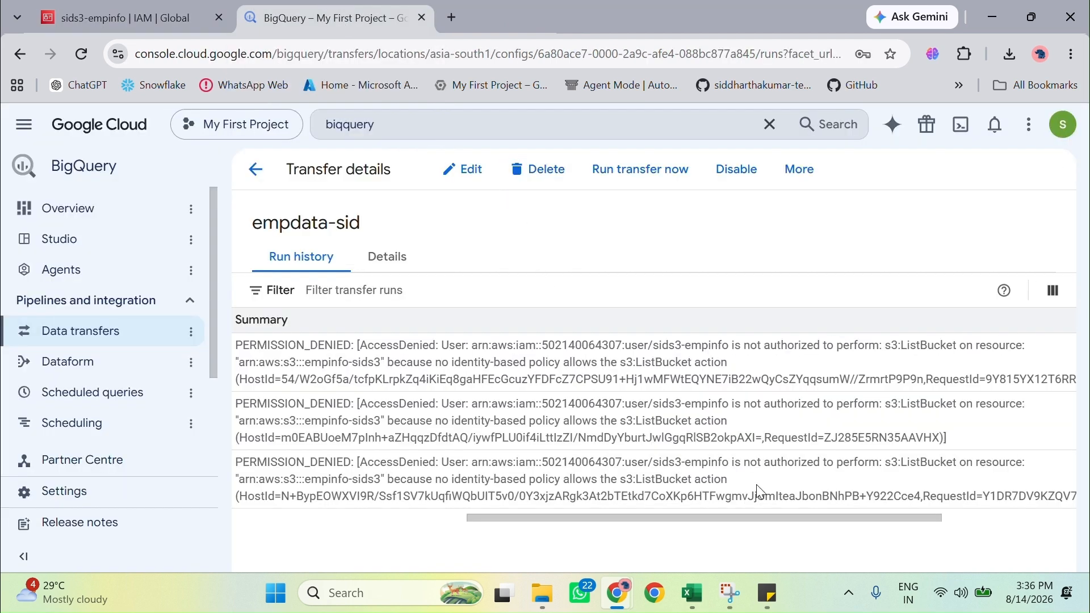
drag(686, 518, 451, 528)
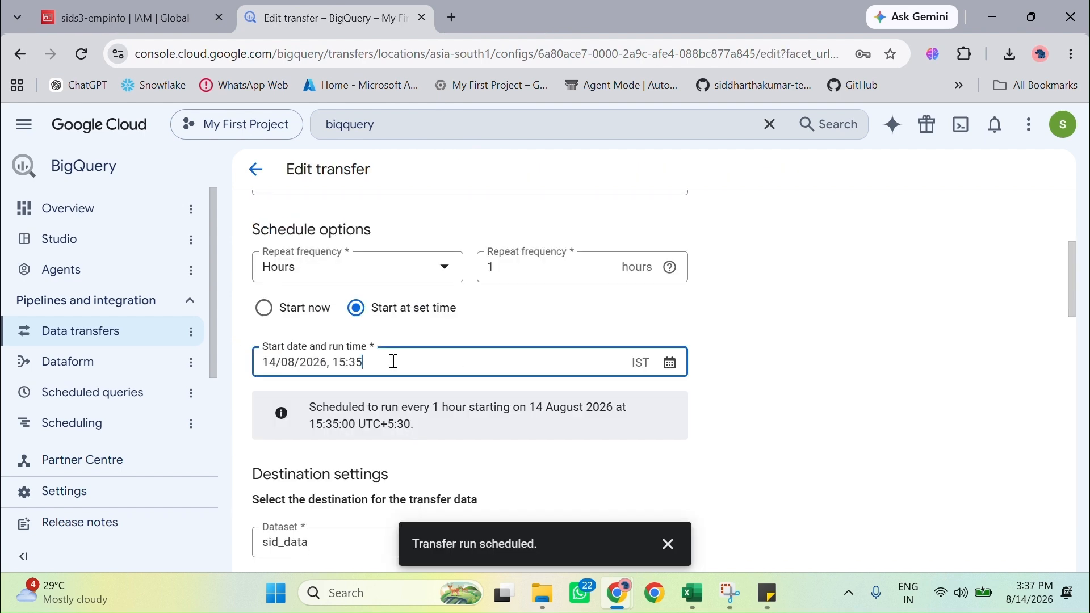
key(BackSpace)
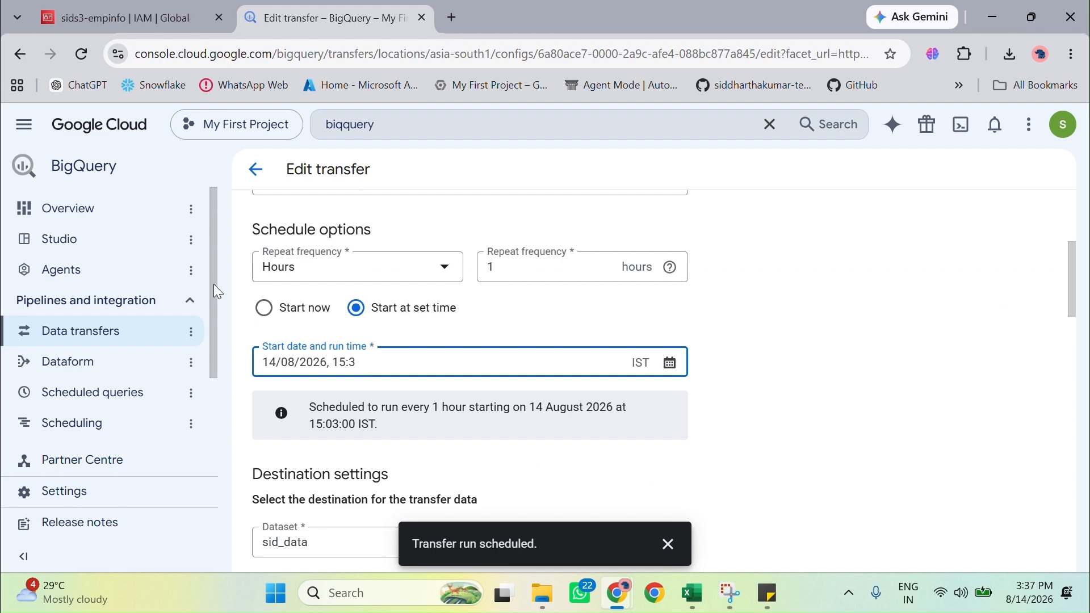
click(266, 309)
Examine the transfer's data source, CSV options, service account and schedule settings, dismissing the notification.
scroll(583, 407, down, 8)
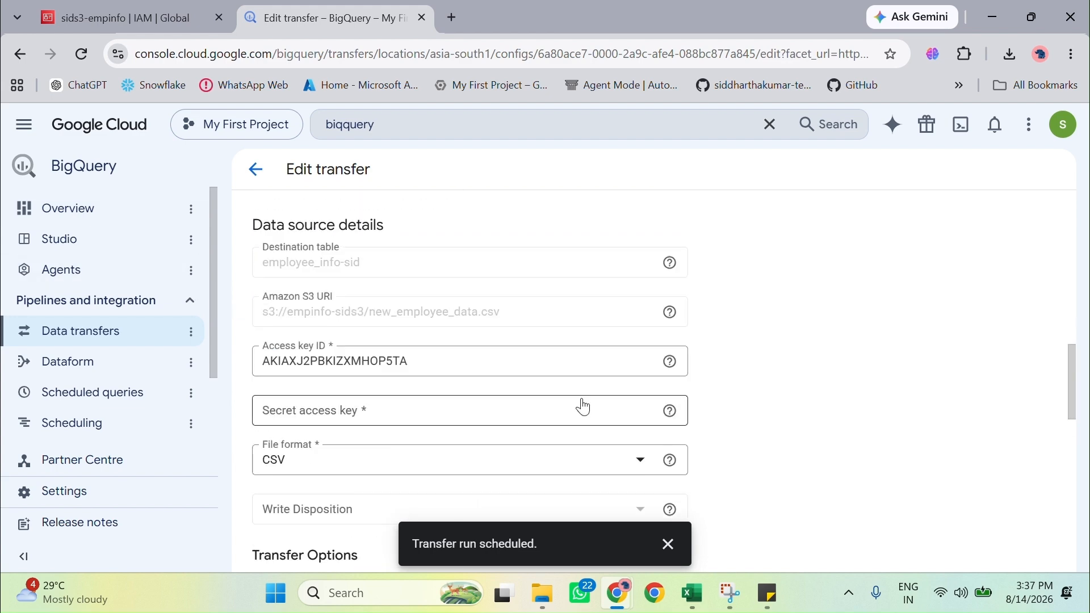
scroll(583, 407, down, 10)
scroll(625, 500, up, 5)
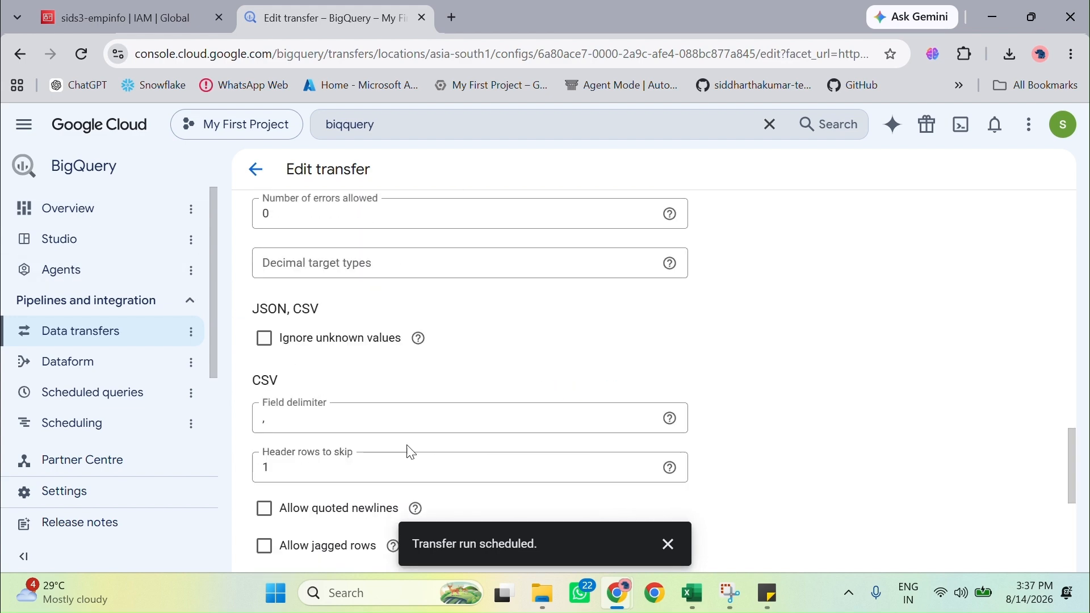
scroll(505, 443, down, 6)
scroll(386, 386, up, 3)
mouse_move(393, 377)
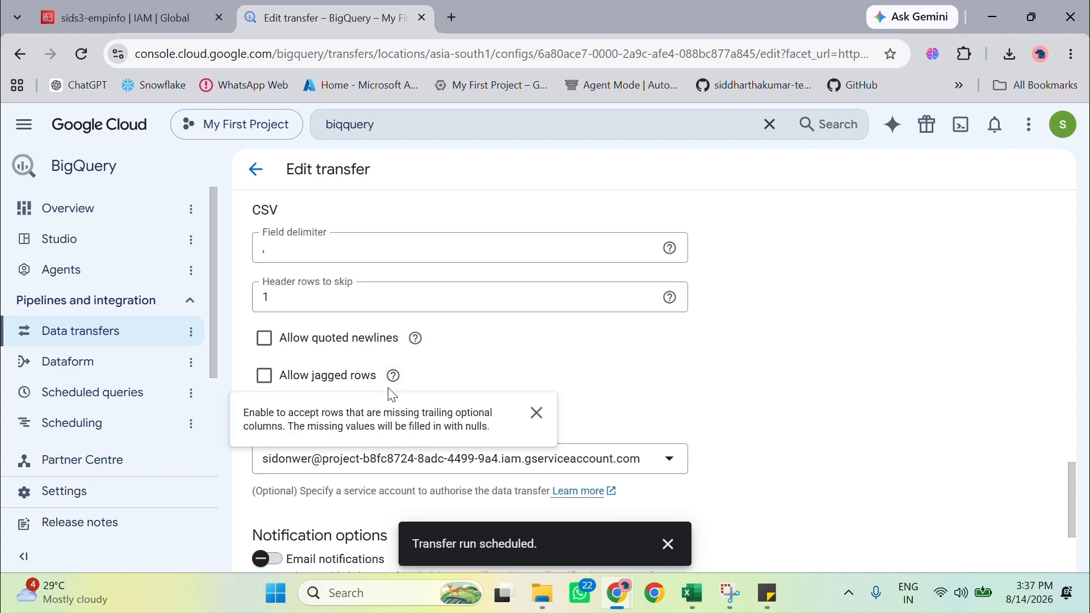
click(668, 544)
scroll(574, 479, up, 15)
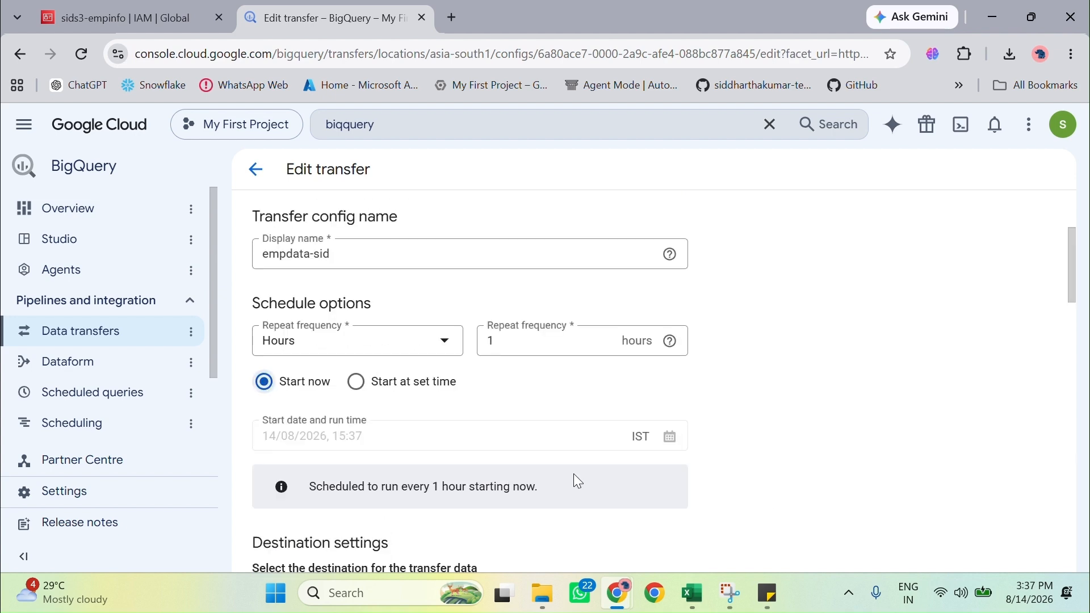
Paste the required secret access key from the sticky note, save the edited transfer and dismiss the browser's offer to store the credentials.
scroll(307, 541, down, 8)
scroll(307, 541, down, 10)
click(275, 558)
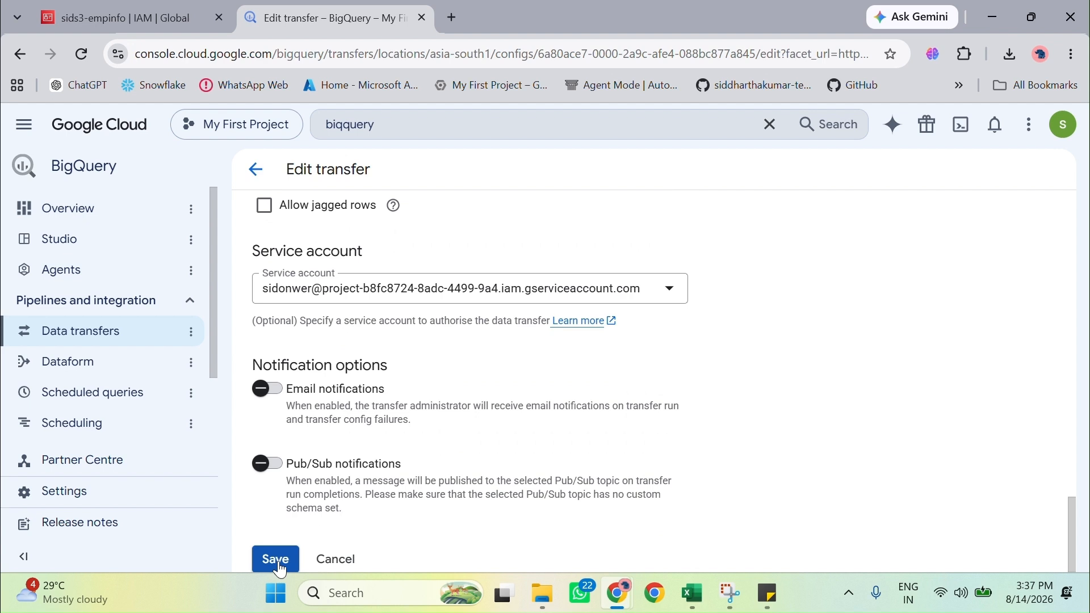
click(625, 241)
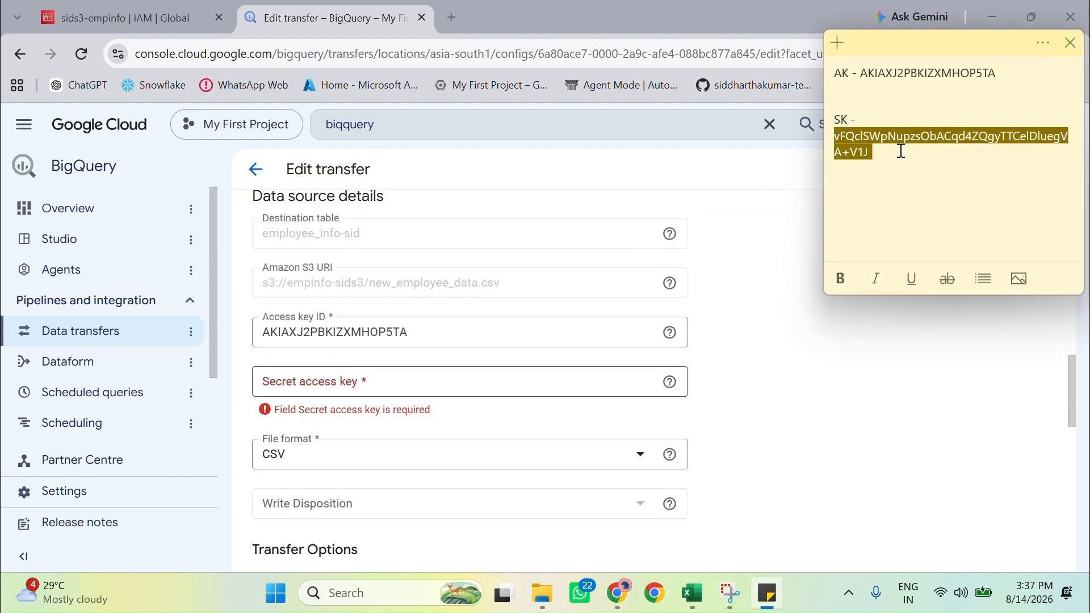
click(322, 385)
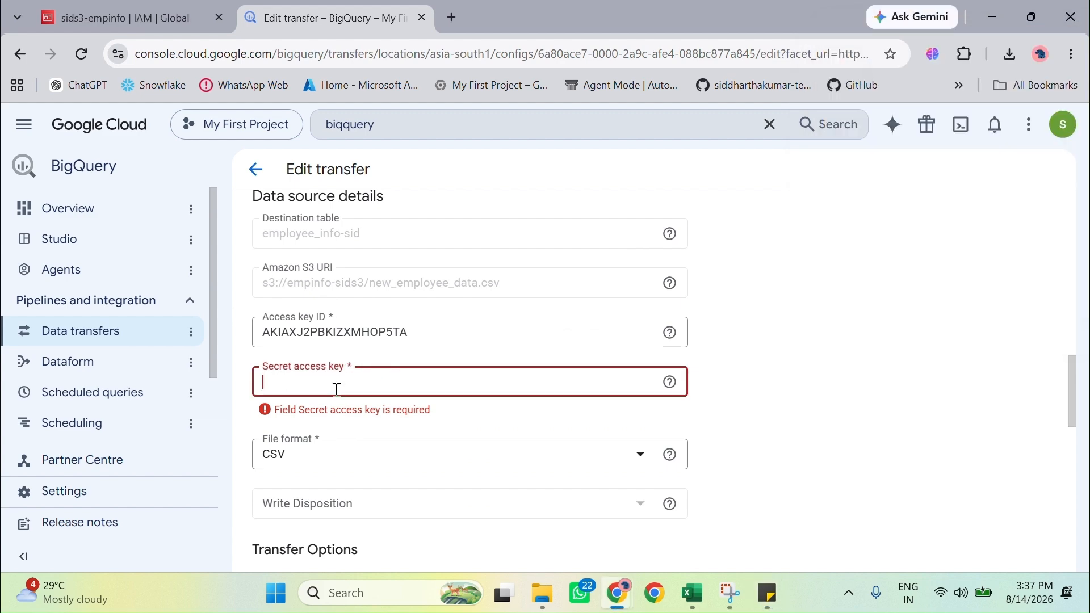
key(ctrl+v)
scroll(669, 492, down, 10)
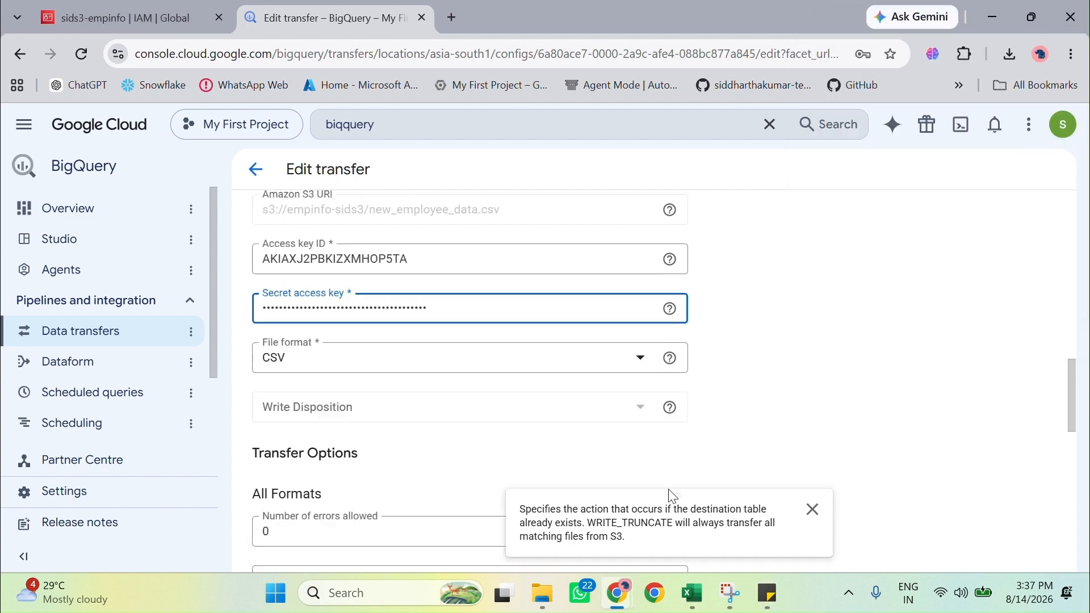
click(276, 559)
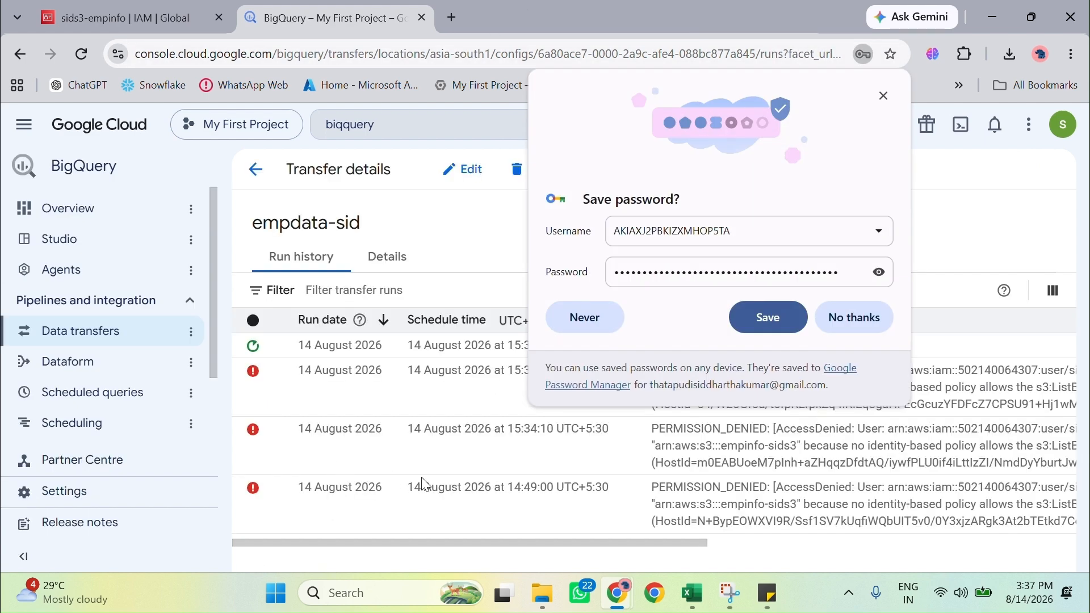
click(883, 95)
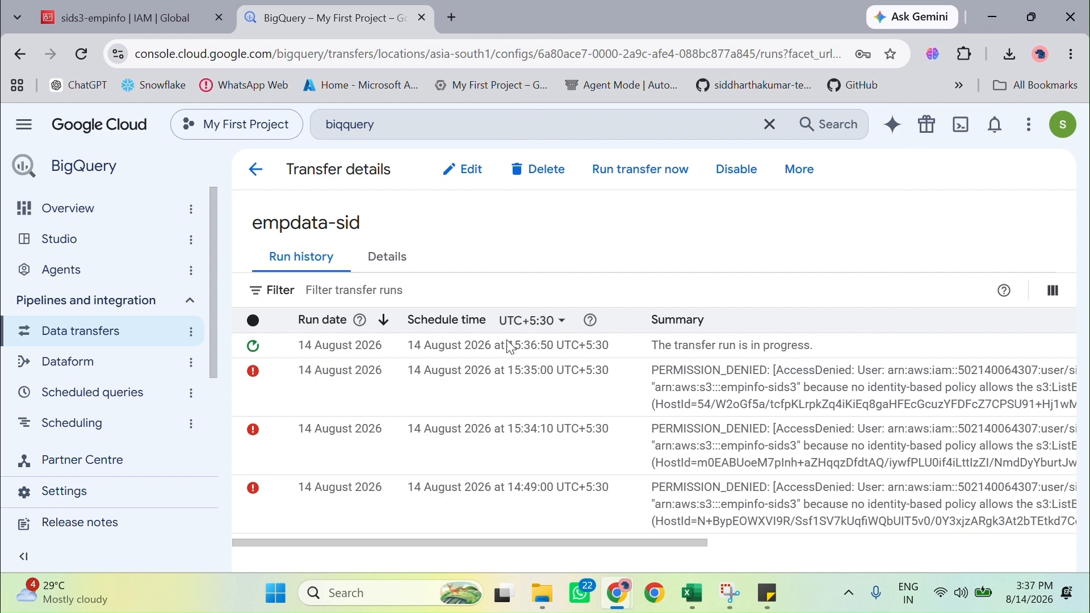
Sort the empdata-sid run history by run date with the newest first and refresh it to check the latest runs.
click(383, 321)
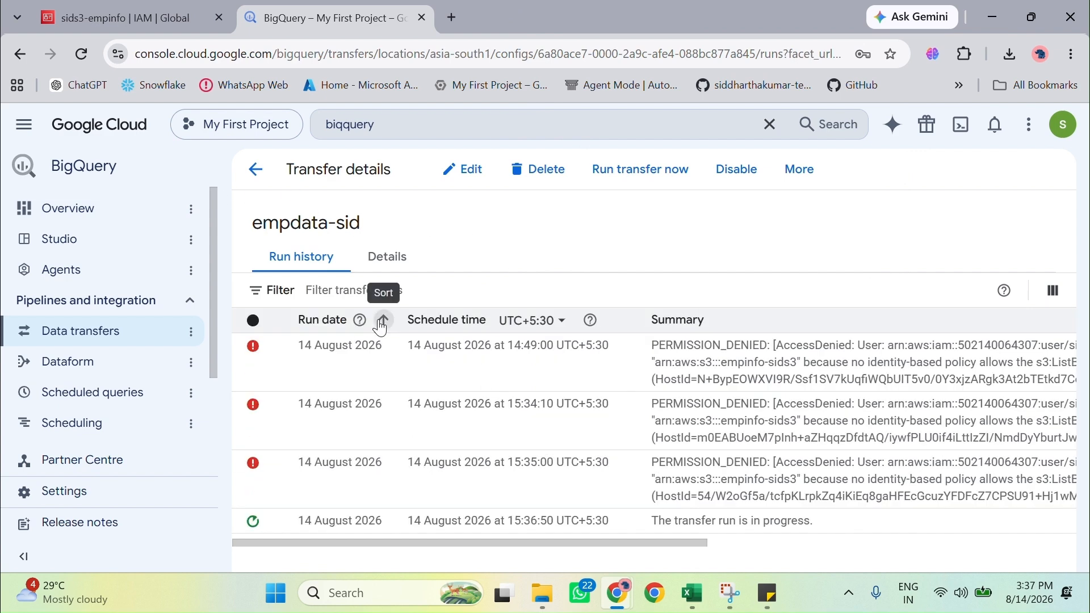
click(382, 322)
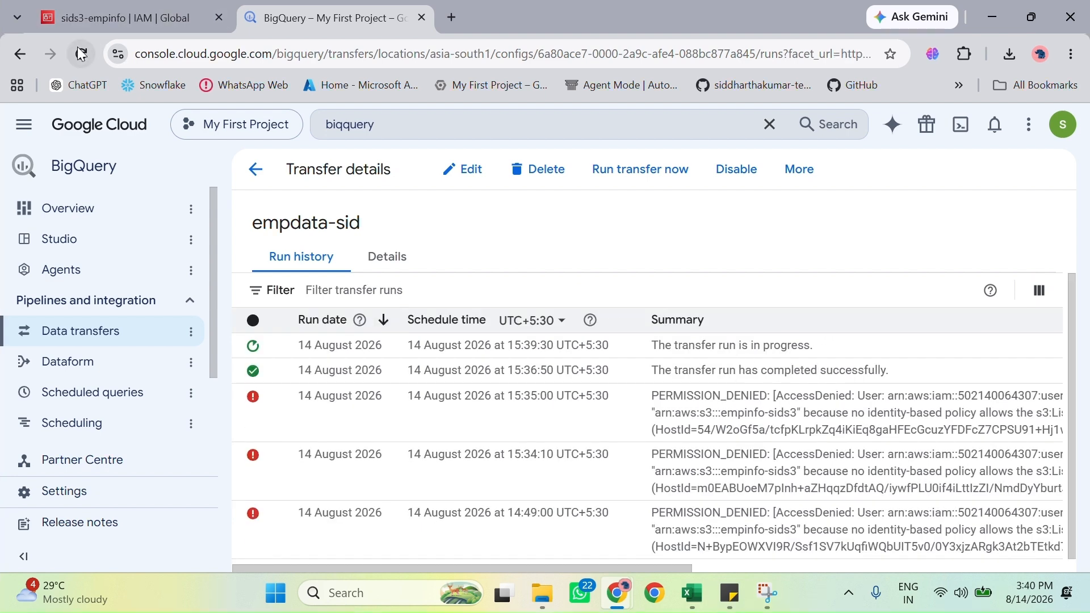
key(F5)
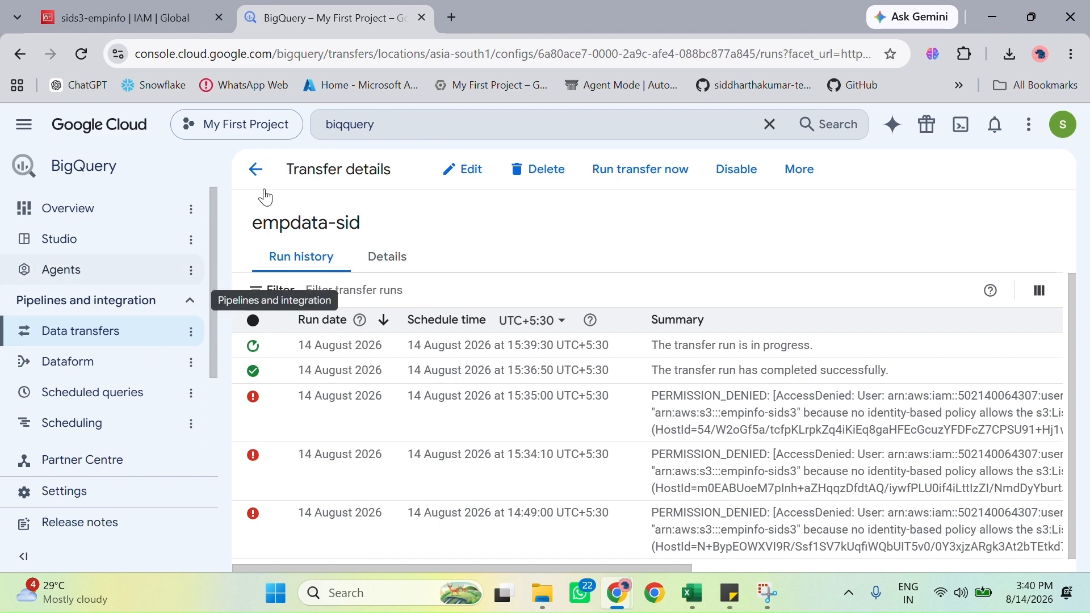
Go to BigQuery Studio and open the employee_info-sid table in the sid_data dataset.
click(416, 129)
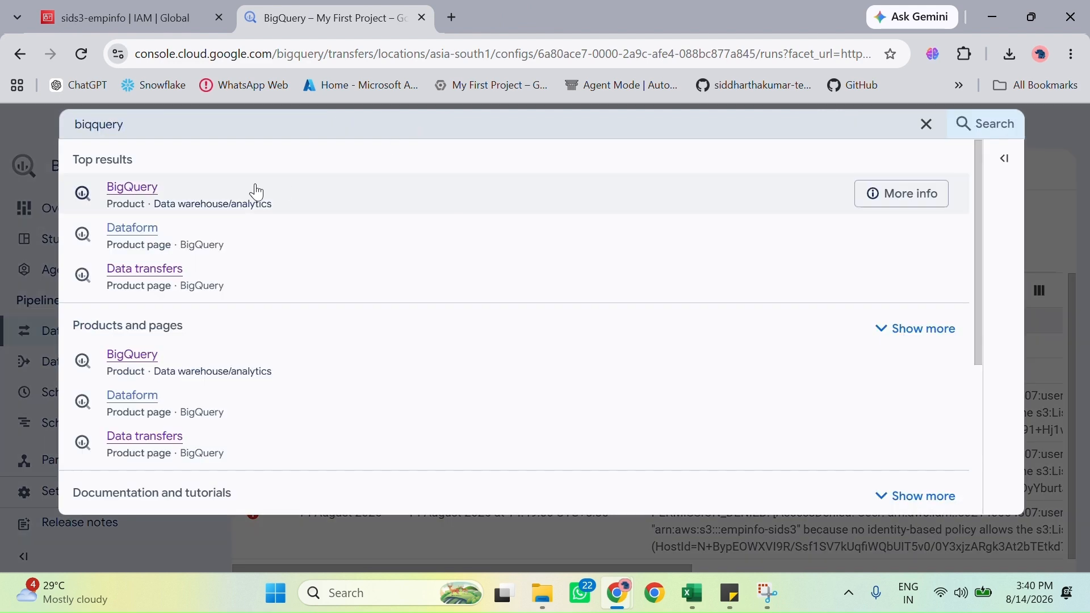
click(151, 202)
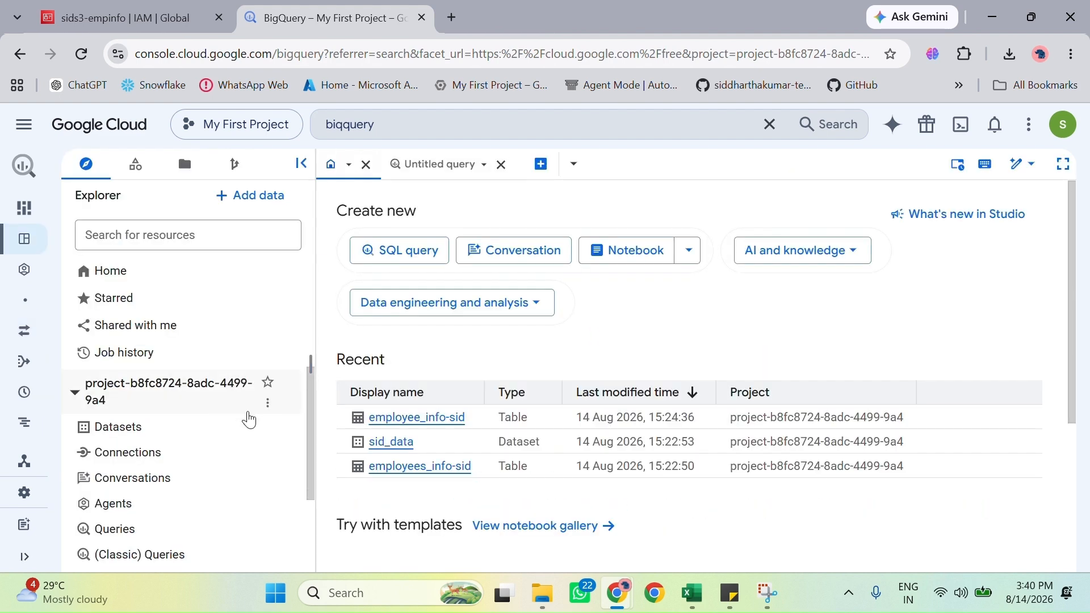
click(166, 433)
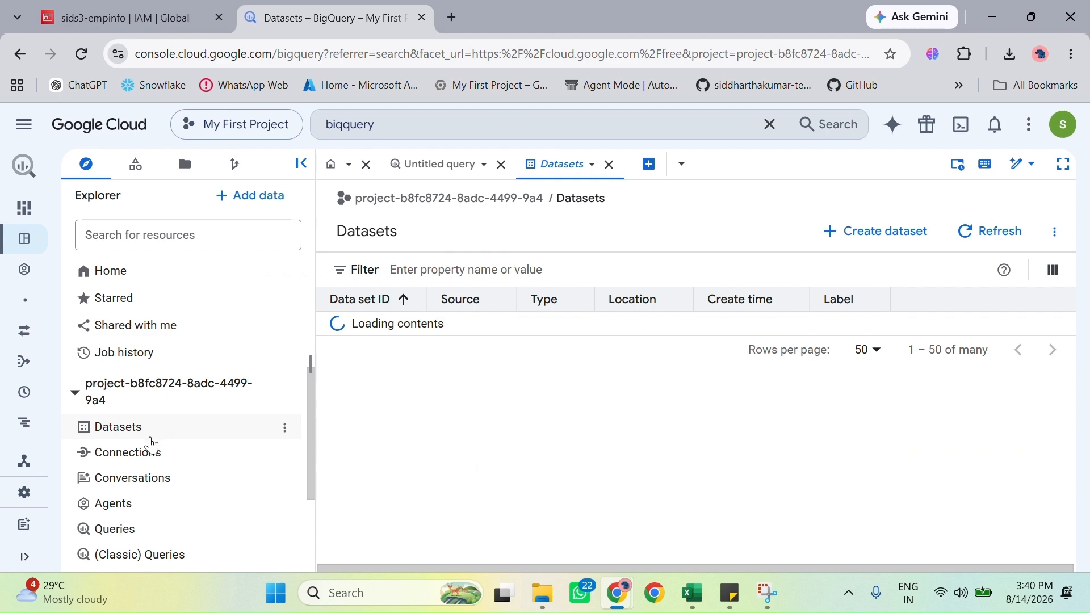
scroll(433, 445, down, 10)
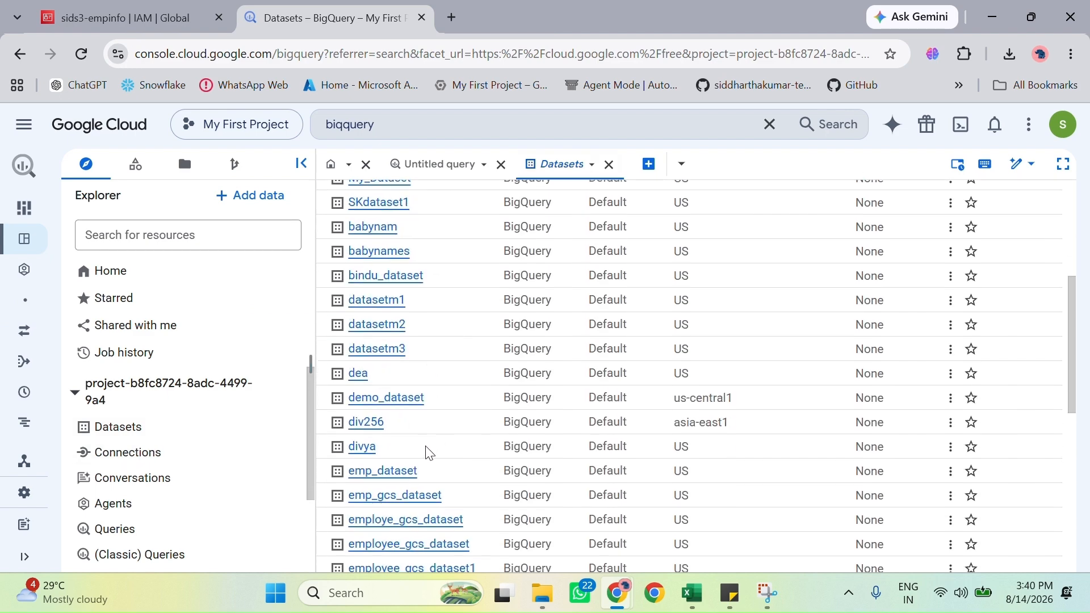
scroll(401, 453, down, 3)
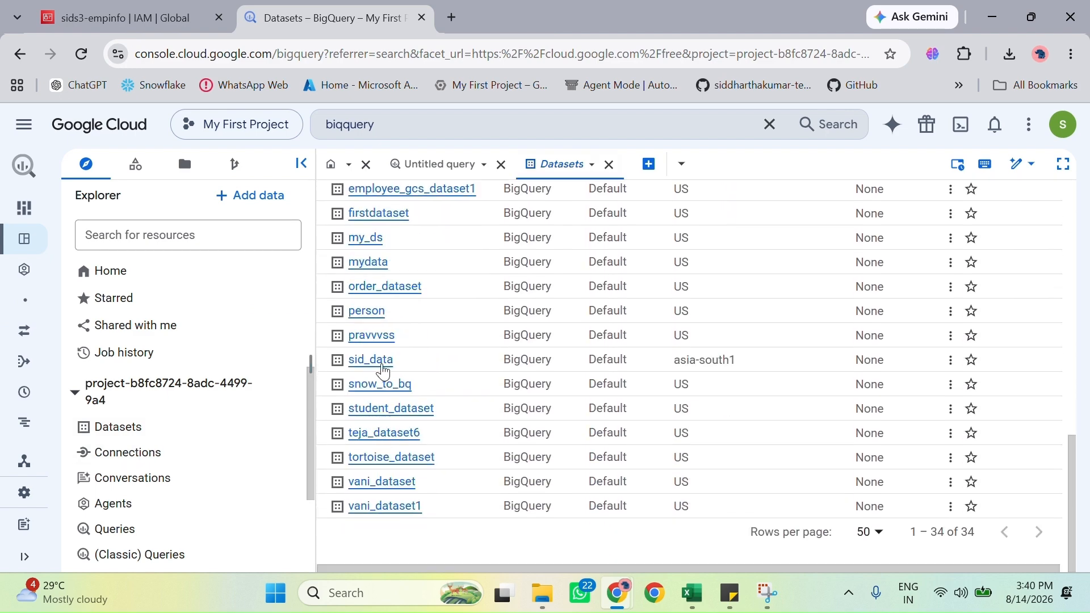
click(381, 364)
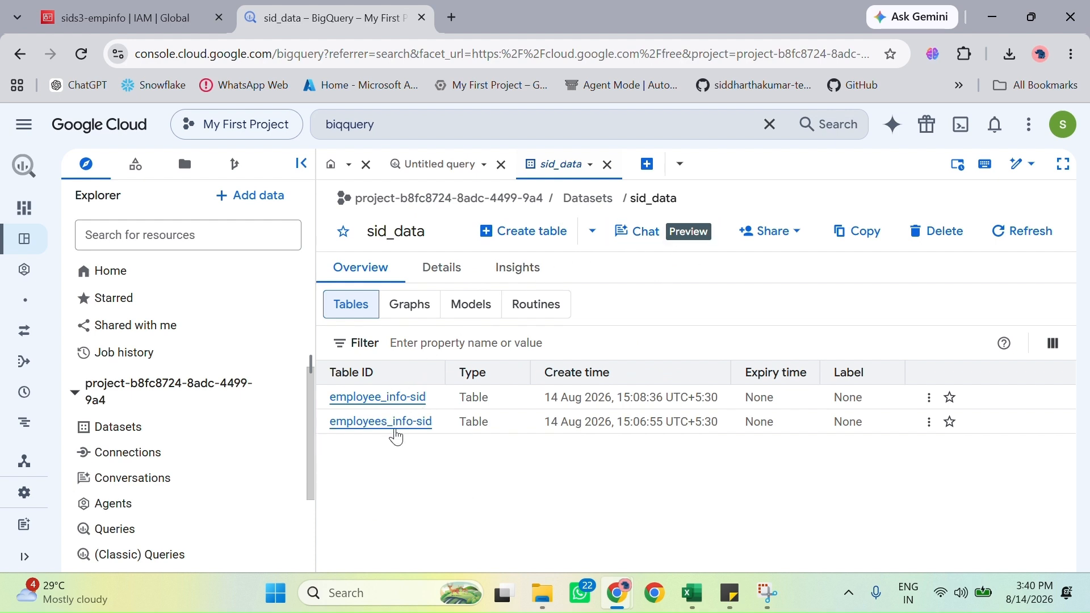
click(380, 398)
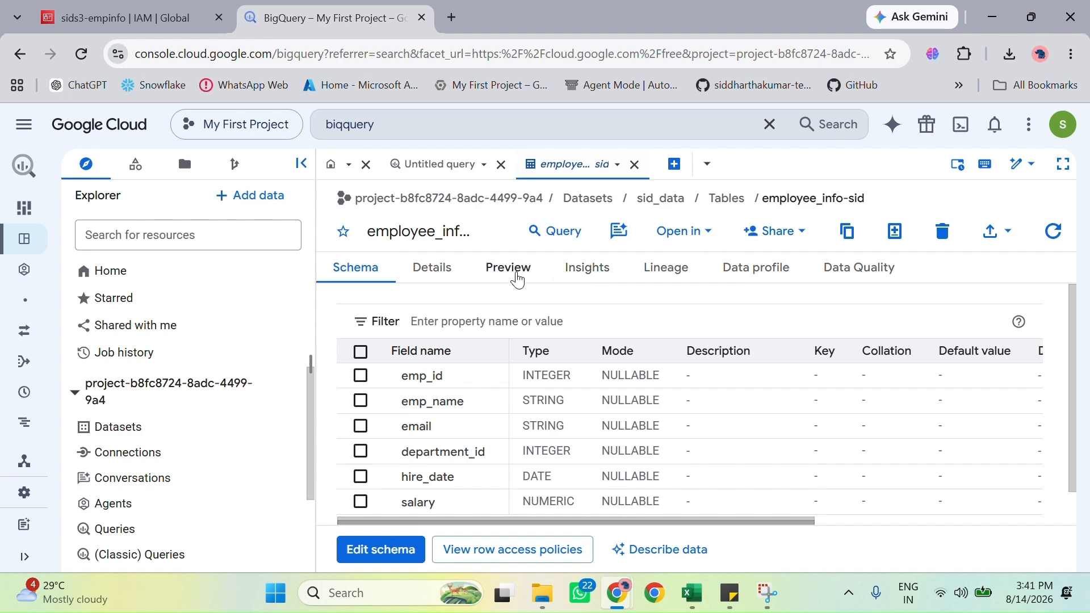
Preview the employee_info-sid table's data and look through all its rows.
click(517, 277)
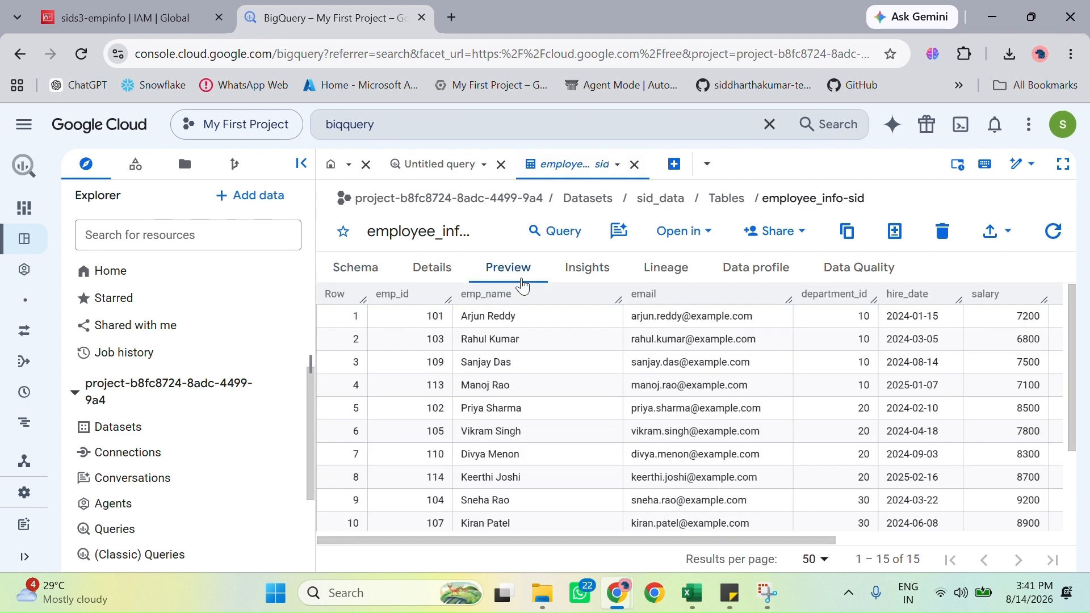
scroll(466, 392, down, 1)
scroll(467, 391, down, 2)
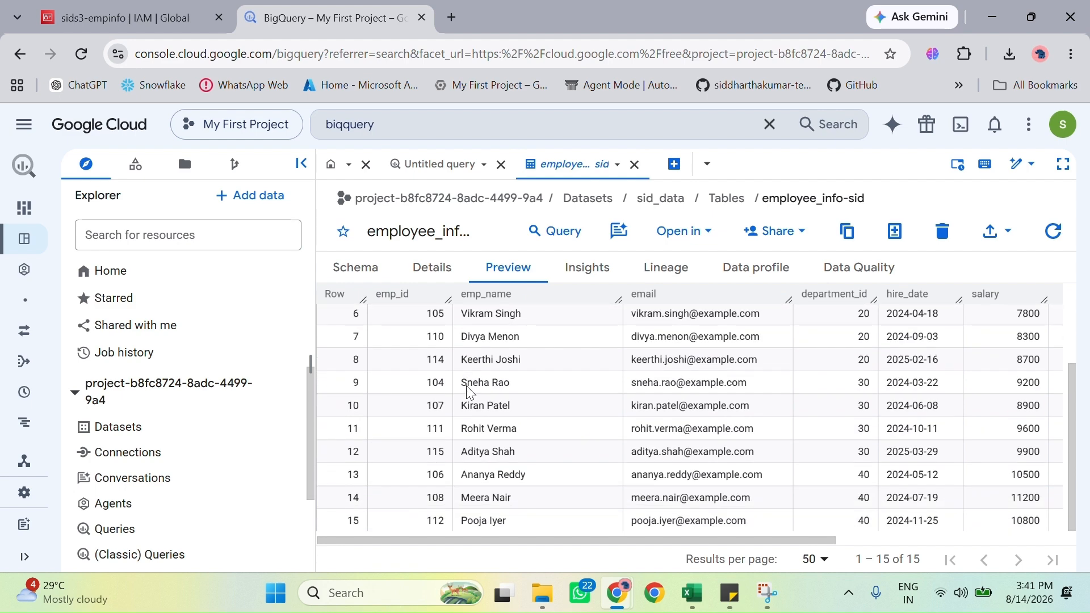
scroll(469, 392, up, 3)
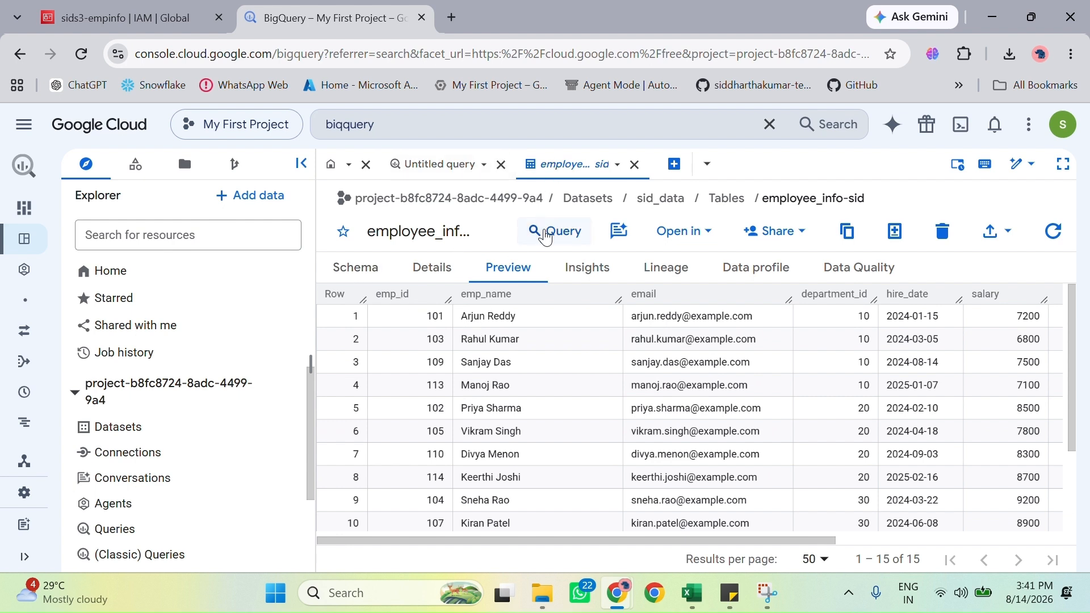
Create a query on employee_info-sid that selects all columns with LIMIT 1000, and run it.
click(544, 246)
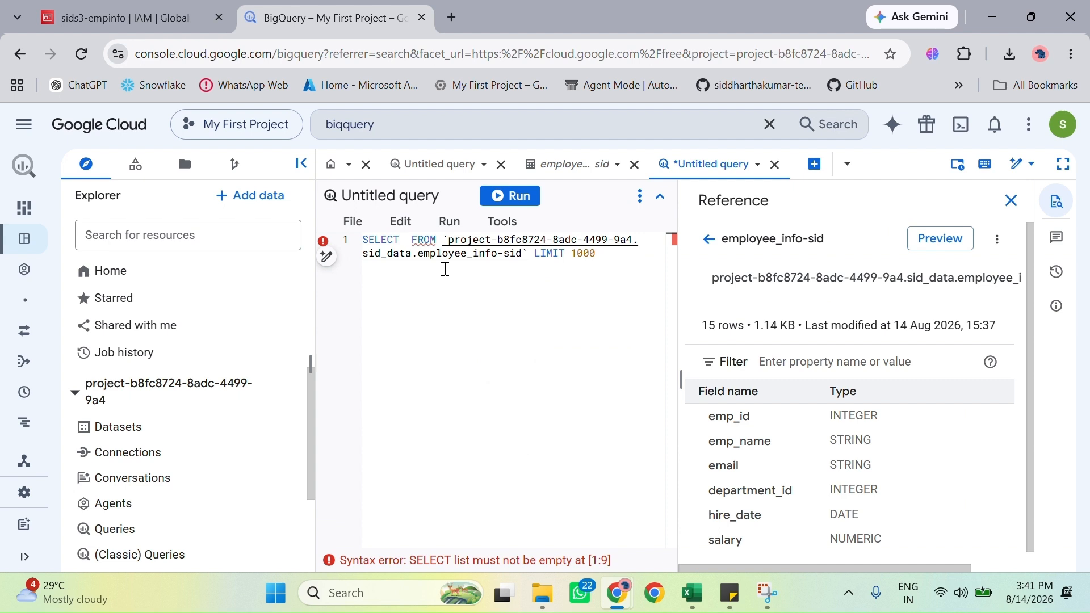
text(*)
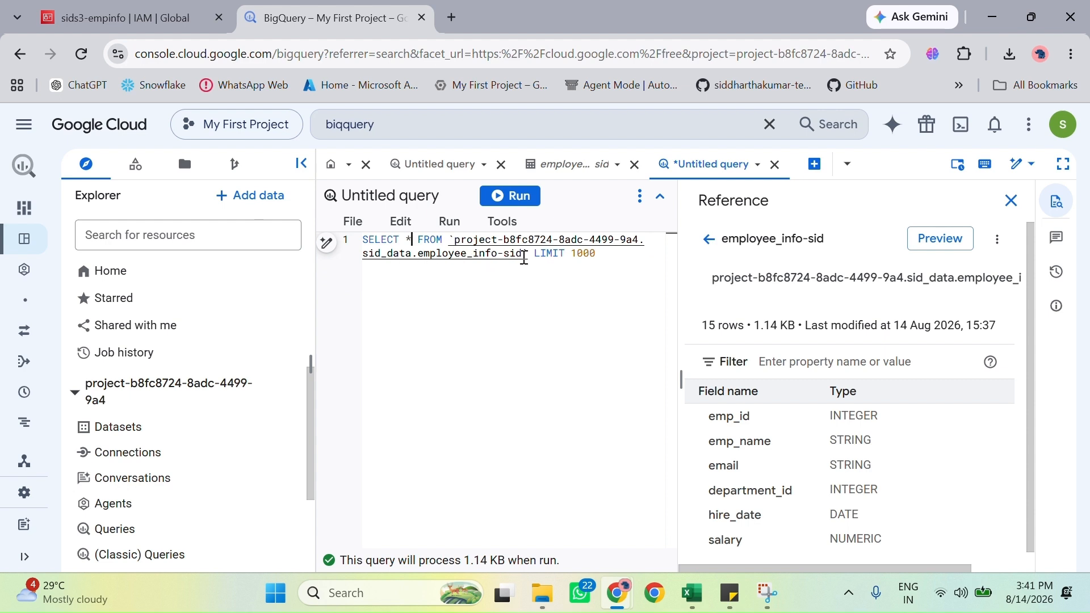
click(511, 196)
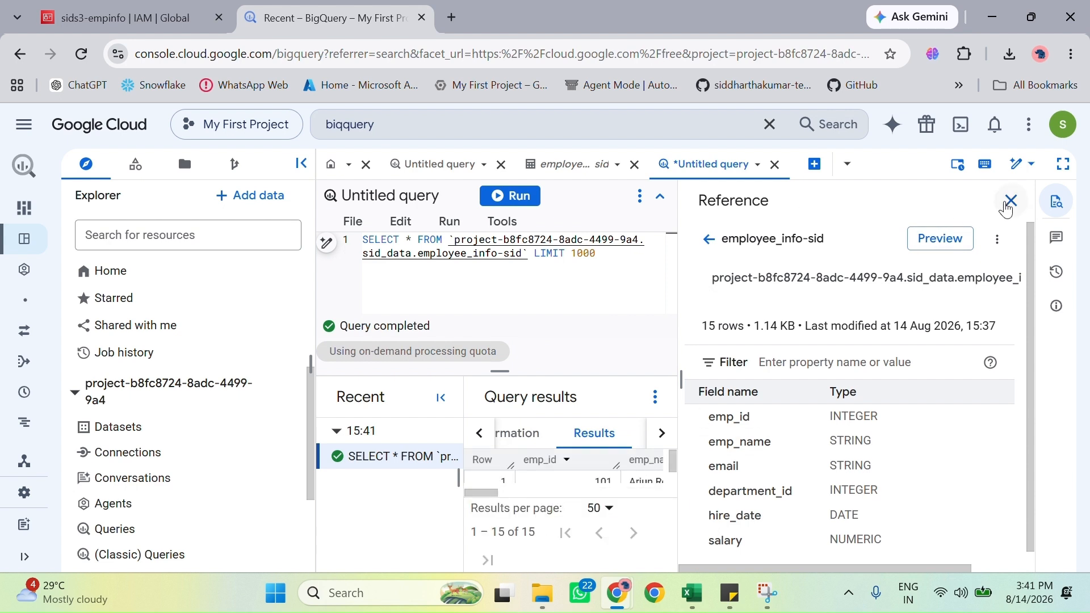
Close the table reference, enlarge the query results area and look through the returned employee rows.
click(1010, 202)
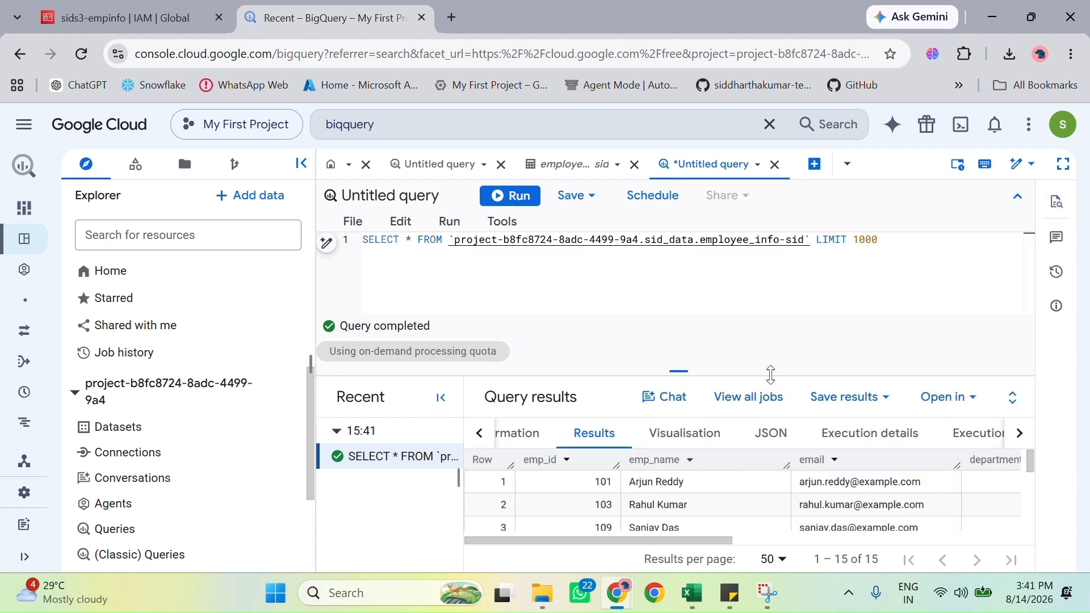
drag(679, 372, 673, 228)
mouse_move(551, 542)
mouse_down()
mouse_move(765, 562)
mouse_move(559, 562)
mouse_up()
scroll(658, 443, down, 3)
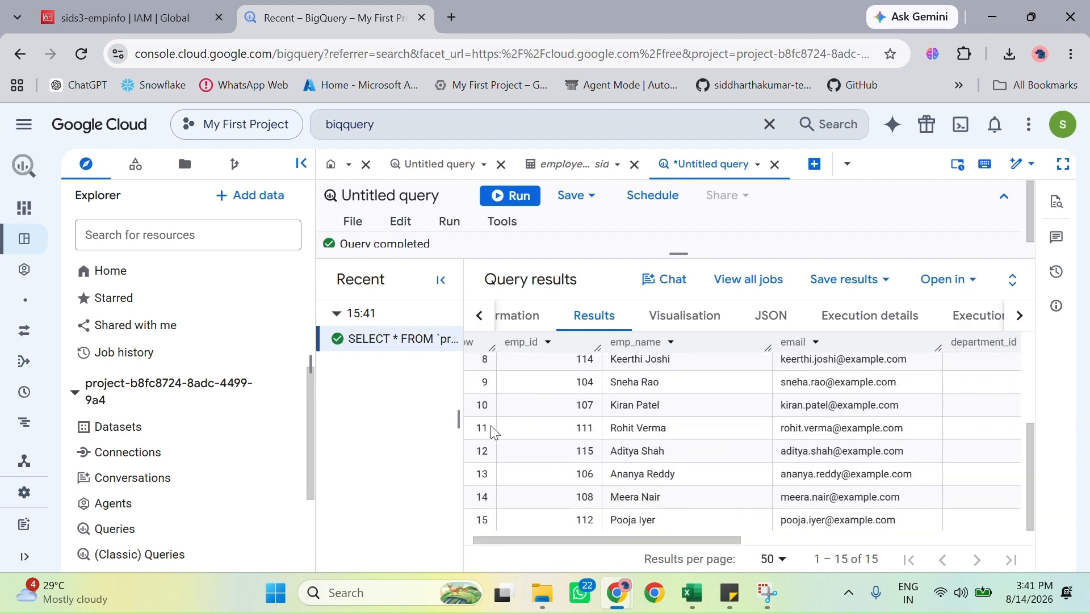